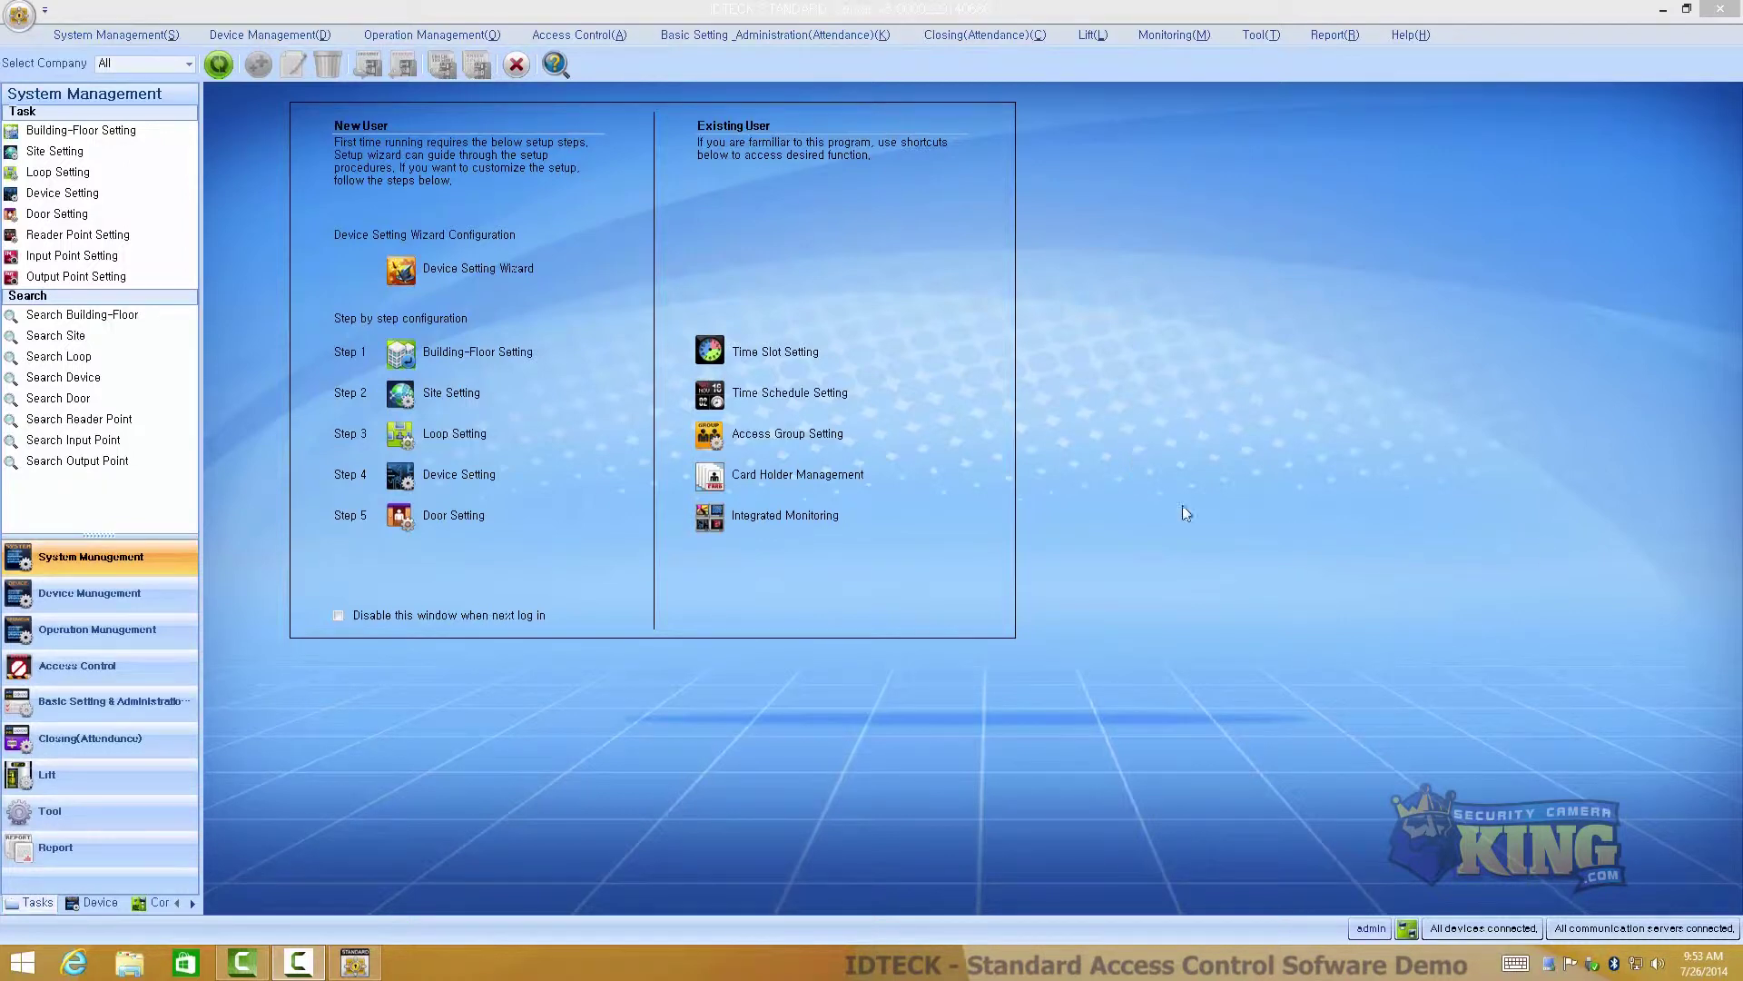
- Check the running IDTECK Communication Server and its desktop shortcuts, then return to the IDTECK Standard server window
{"action": "double_click", "coordinate": [1549, 964]}
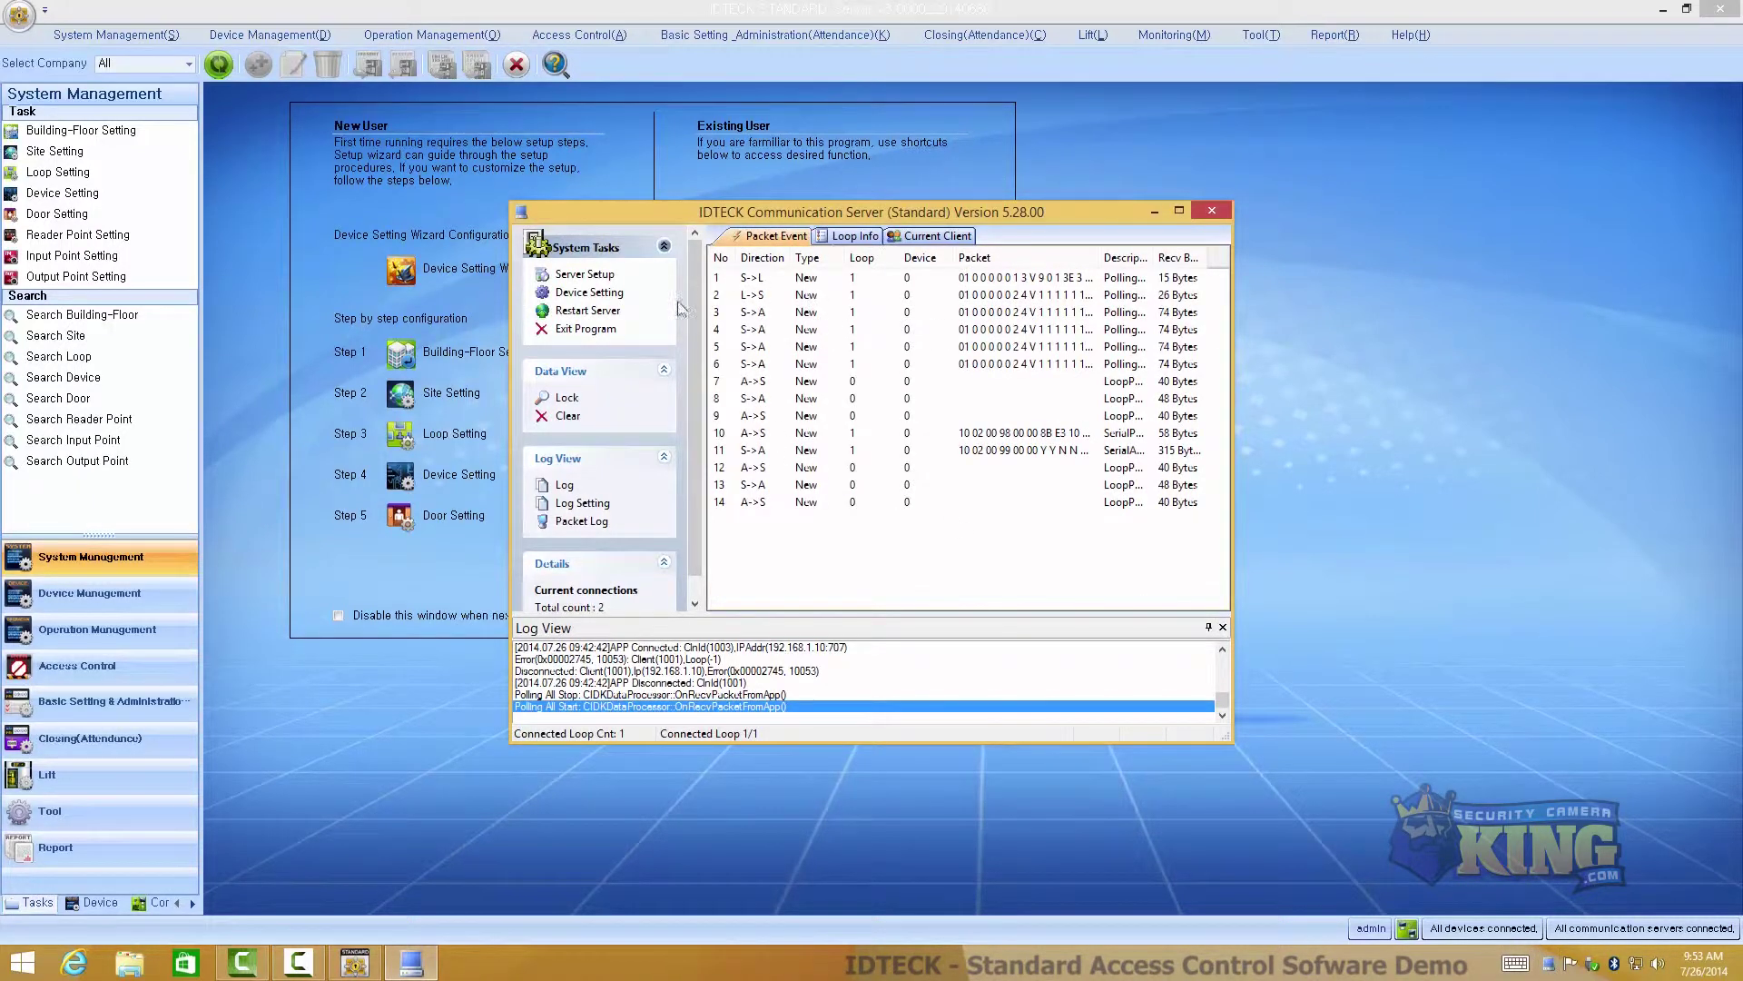
{"action": "left_click", "coordinate": [1201, 217]}
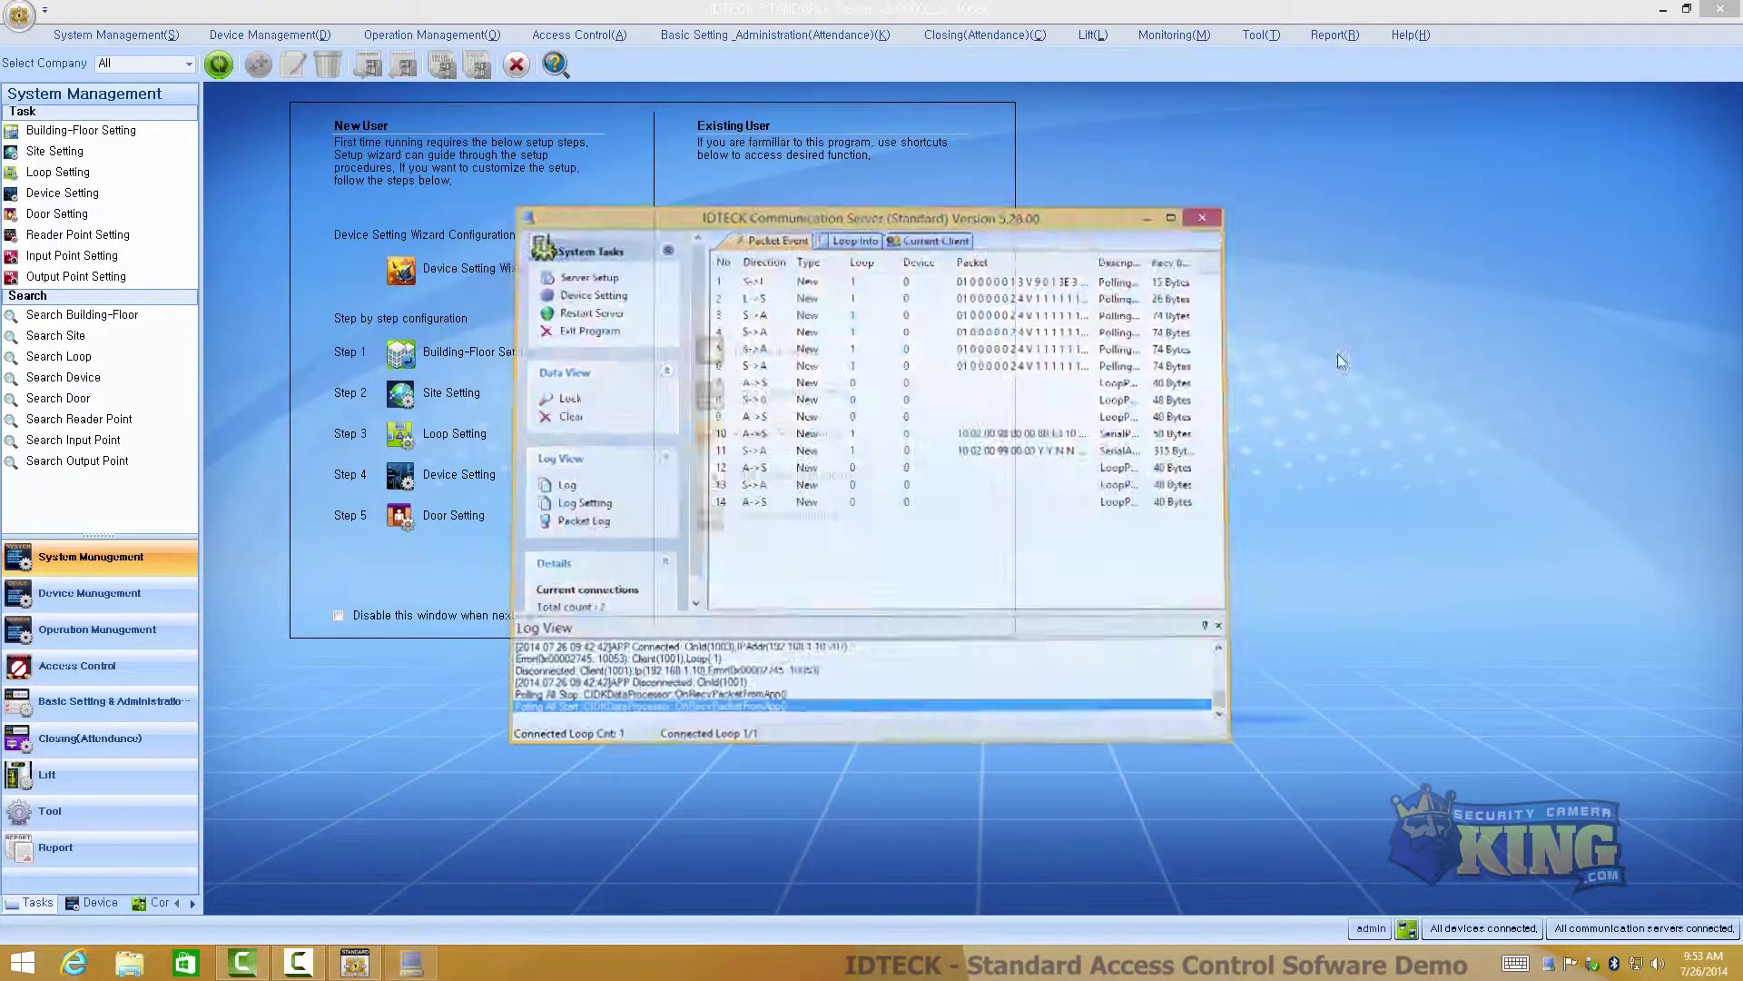
{"action": "left_click", "coordinate": [1733, 8]}
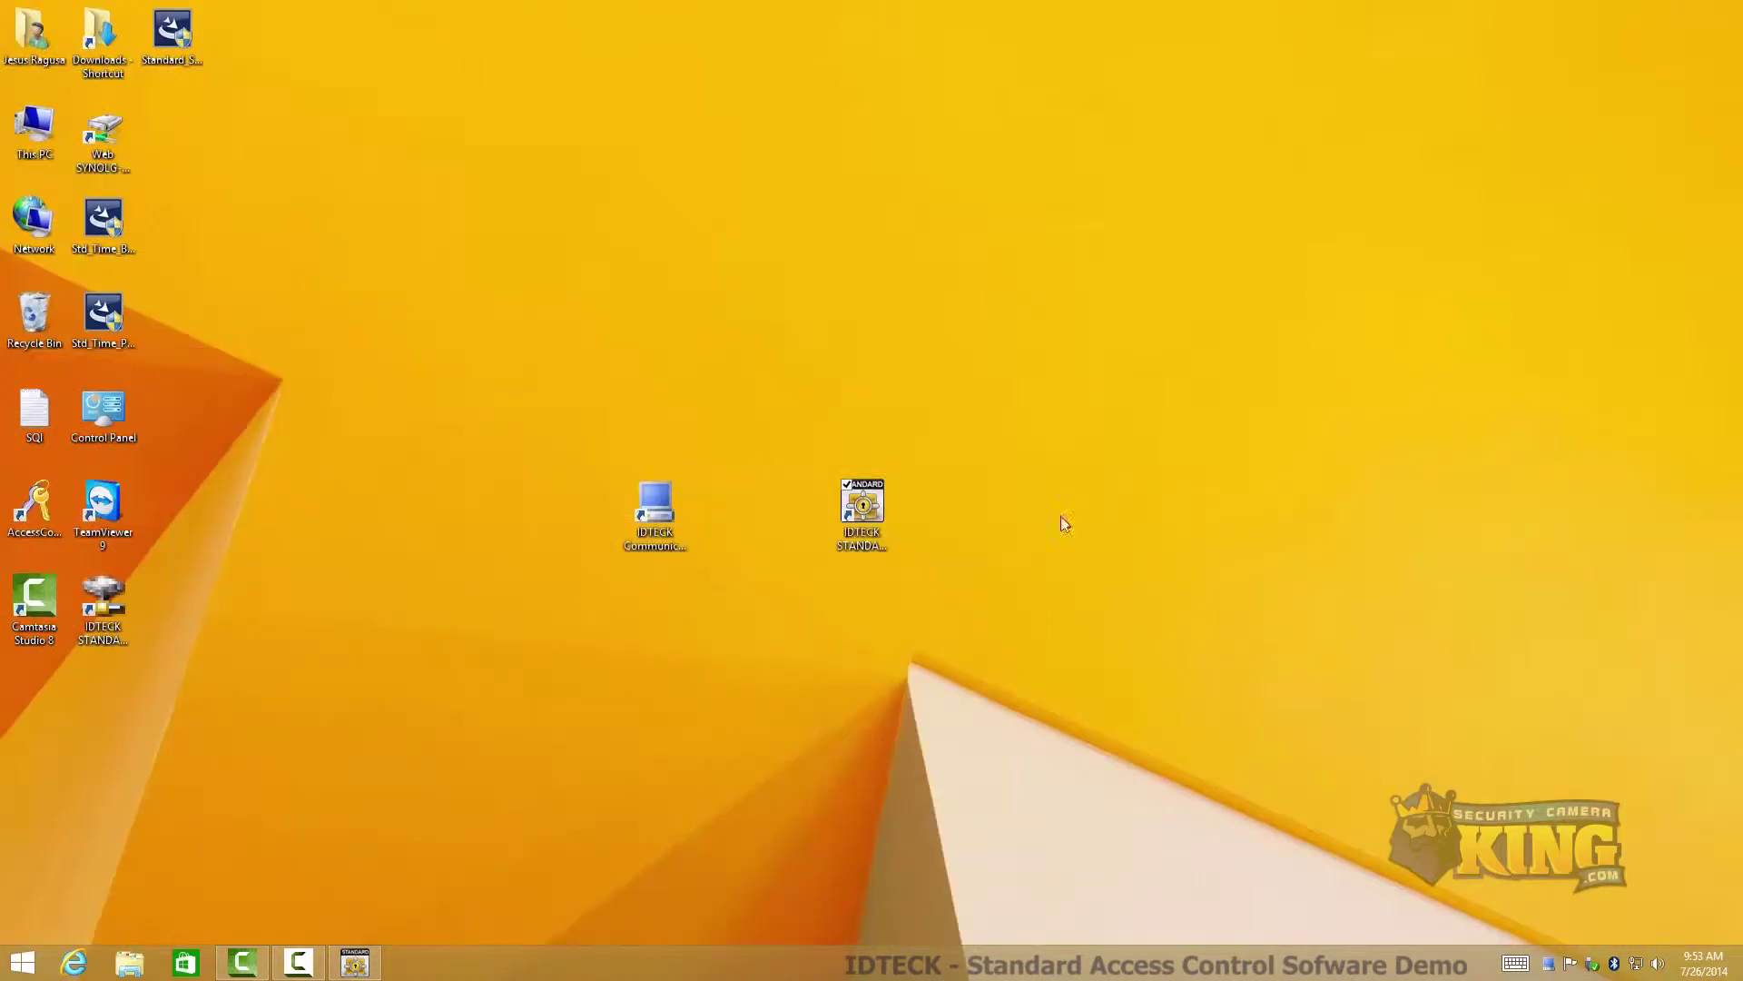
{"action": "left_click", "coordinate": [355, 963]}
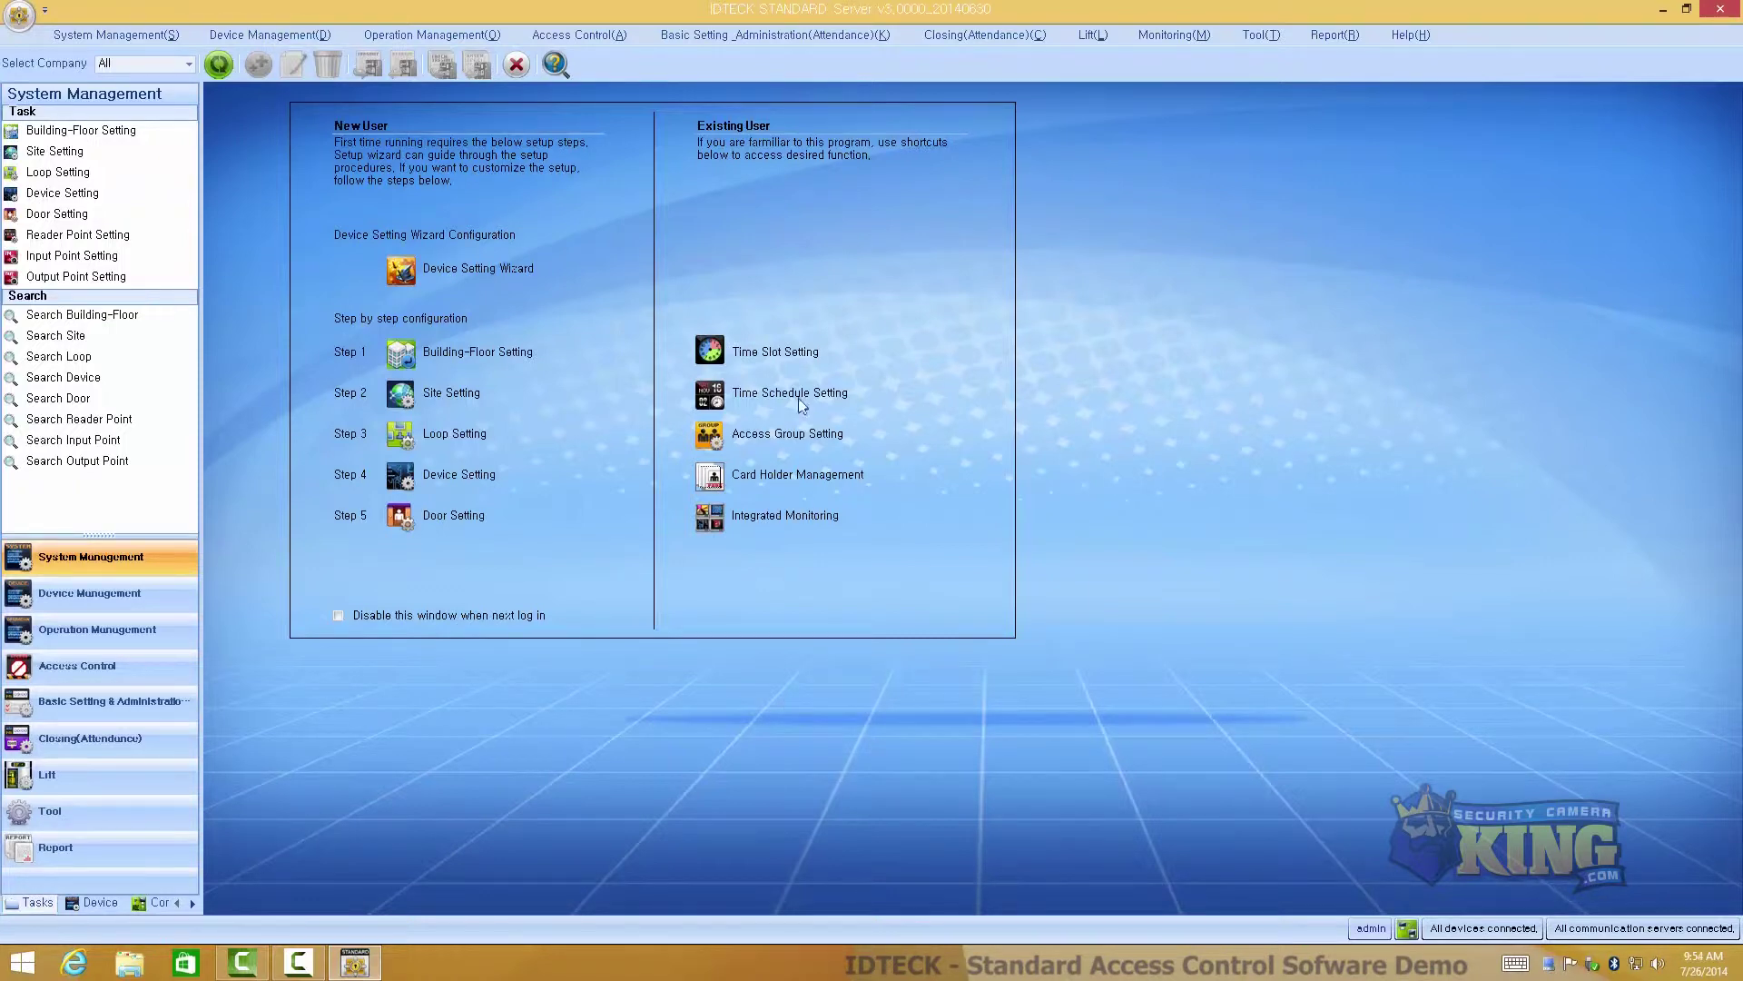
- Review the Techpro site's communication server IP and port in the Device Setting Wizard, then cancel the wizard
{"action": "left_click", "coordinate": [401, 271]}
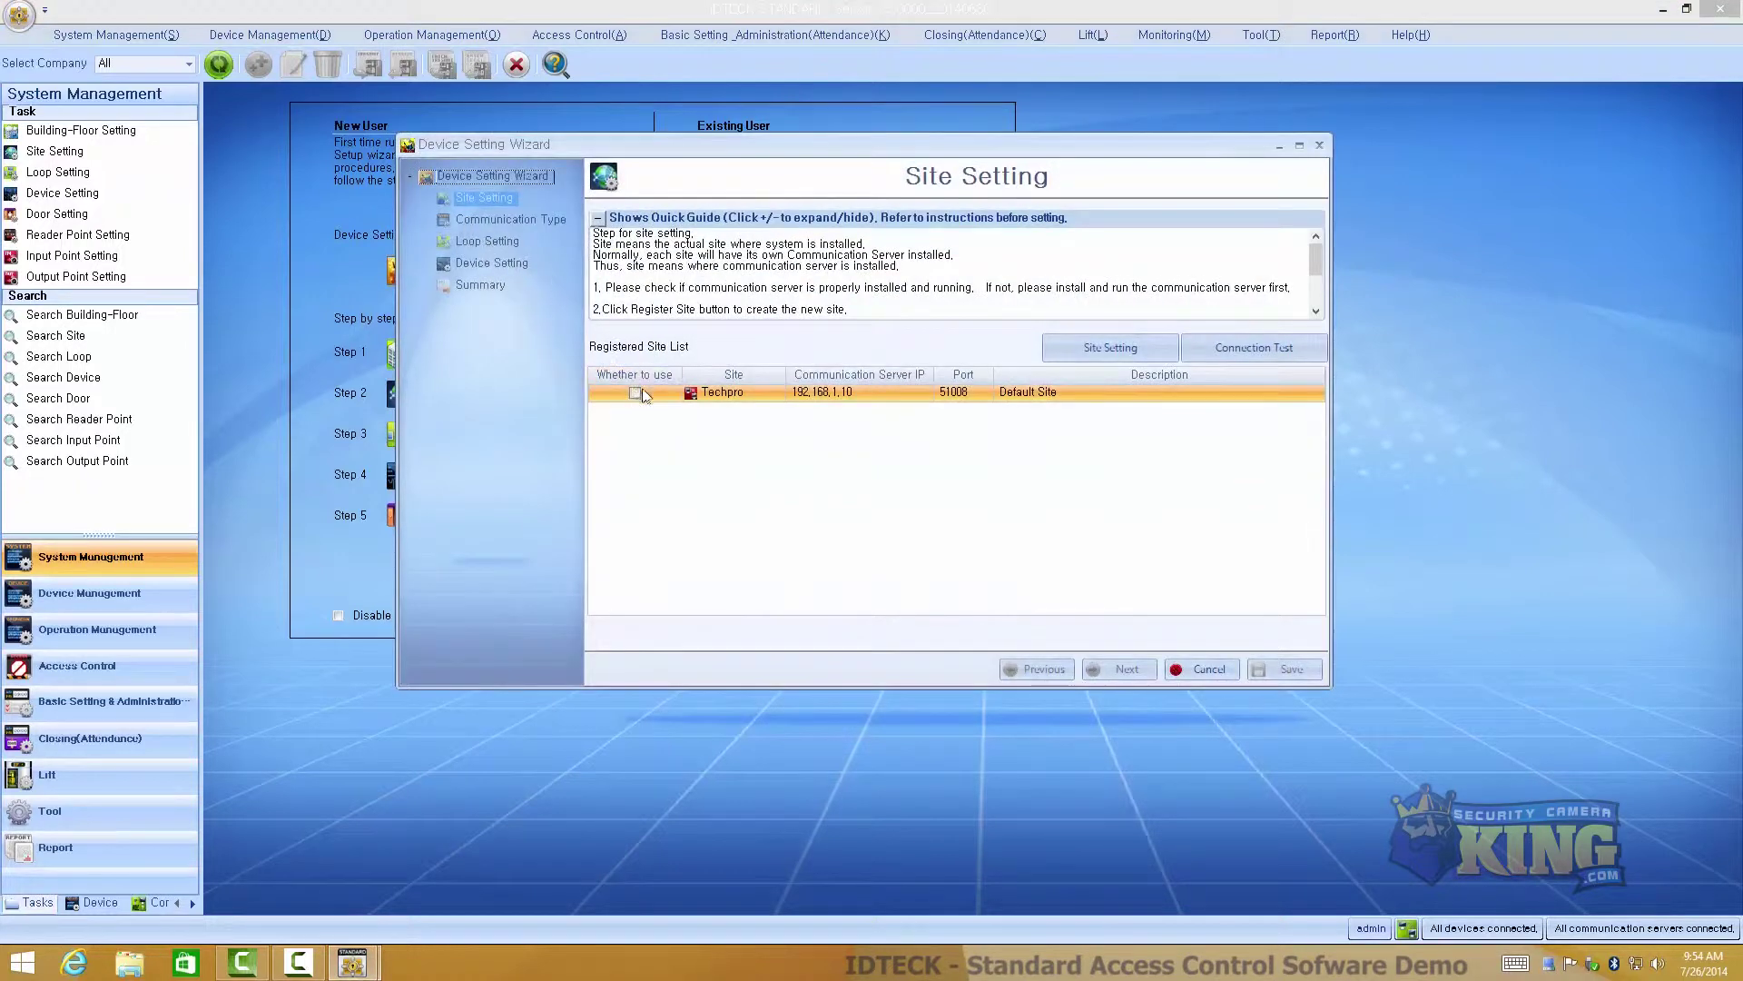
{"action": "double_click", "coordinate": [720, 393]}
{"action": "left_click_drag", "start_coordinate": [947, 503], "coordinate": [901, 509]}
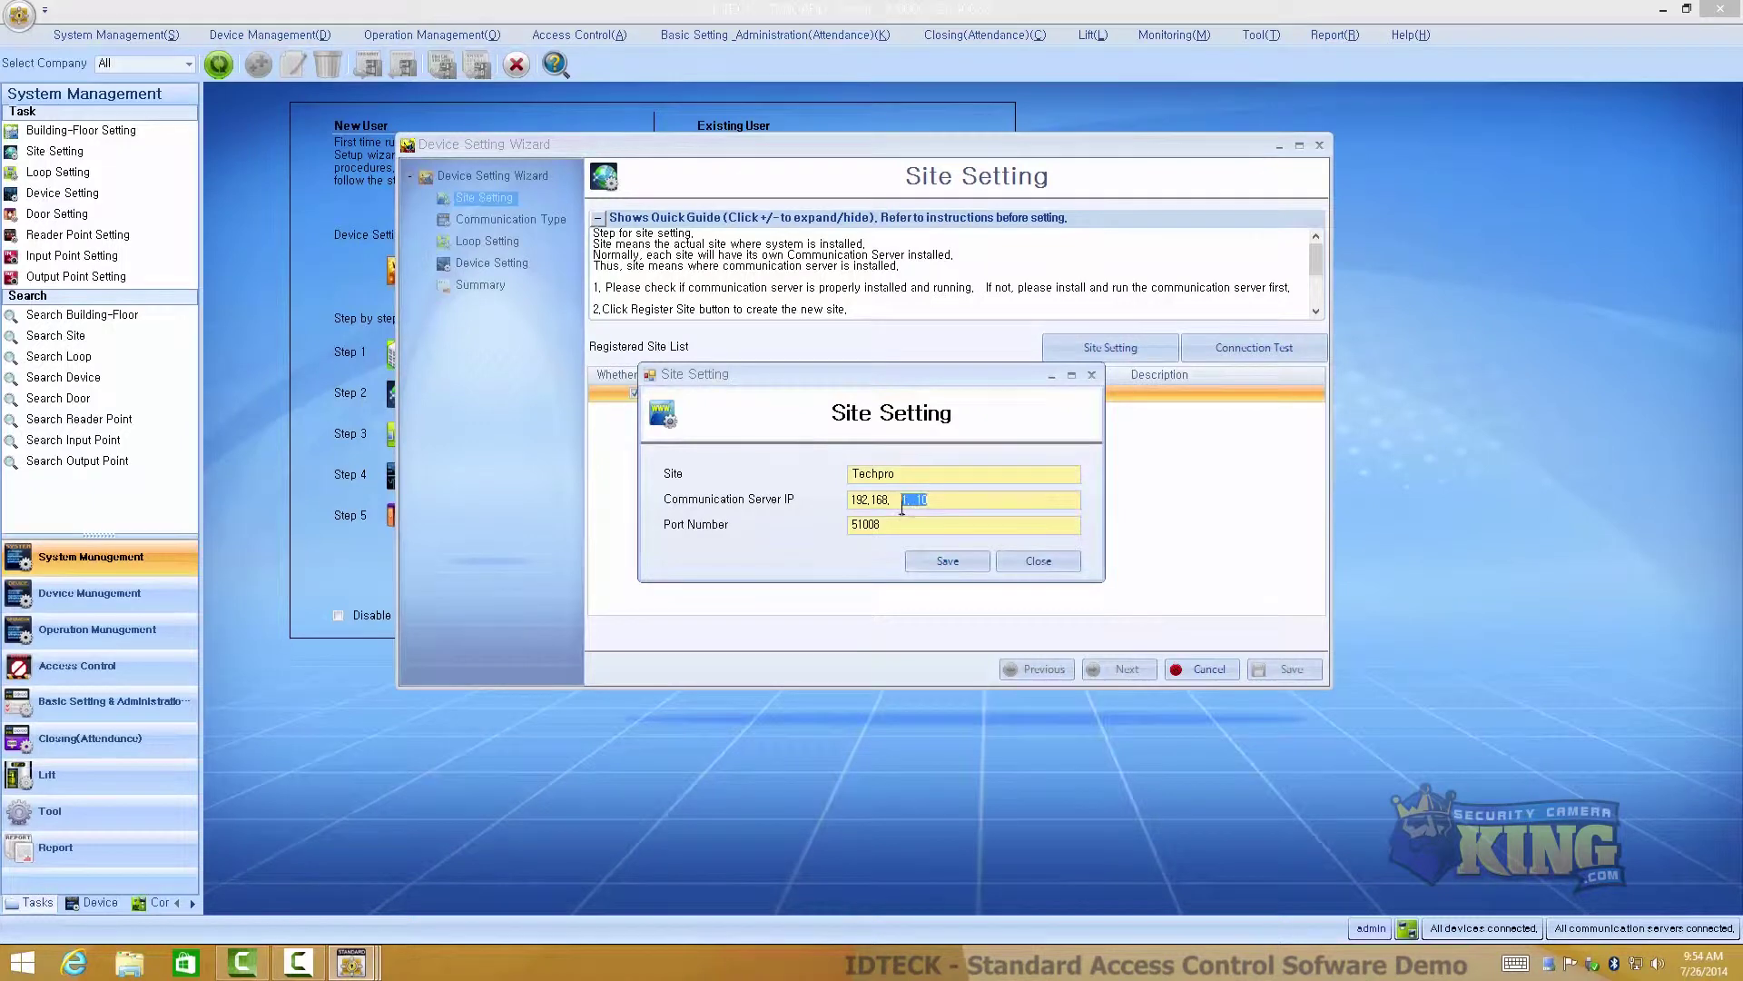
{"action": "left_click", "coordinate": [1035, 565]}
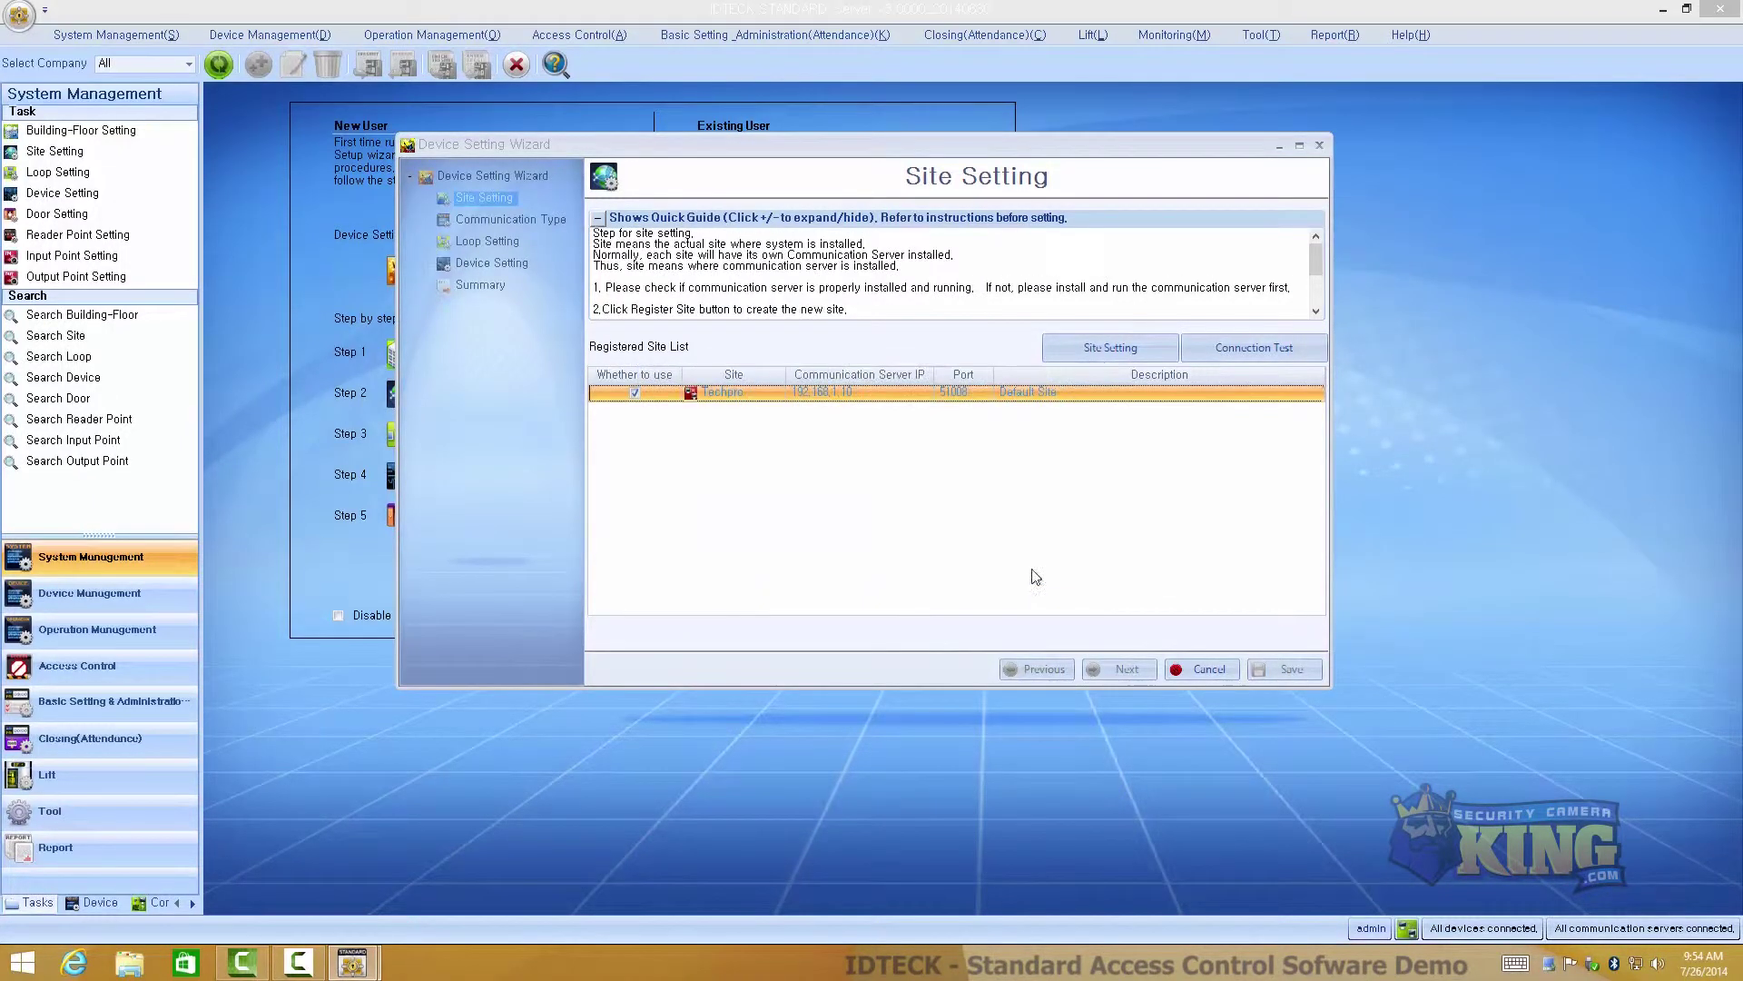
{"action": "left_click", "coordinate": [1197, 677]}
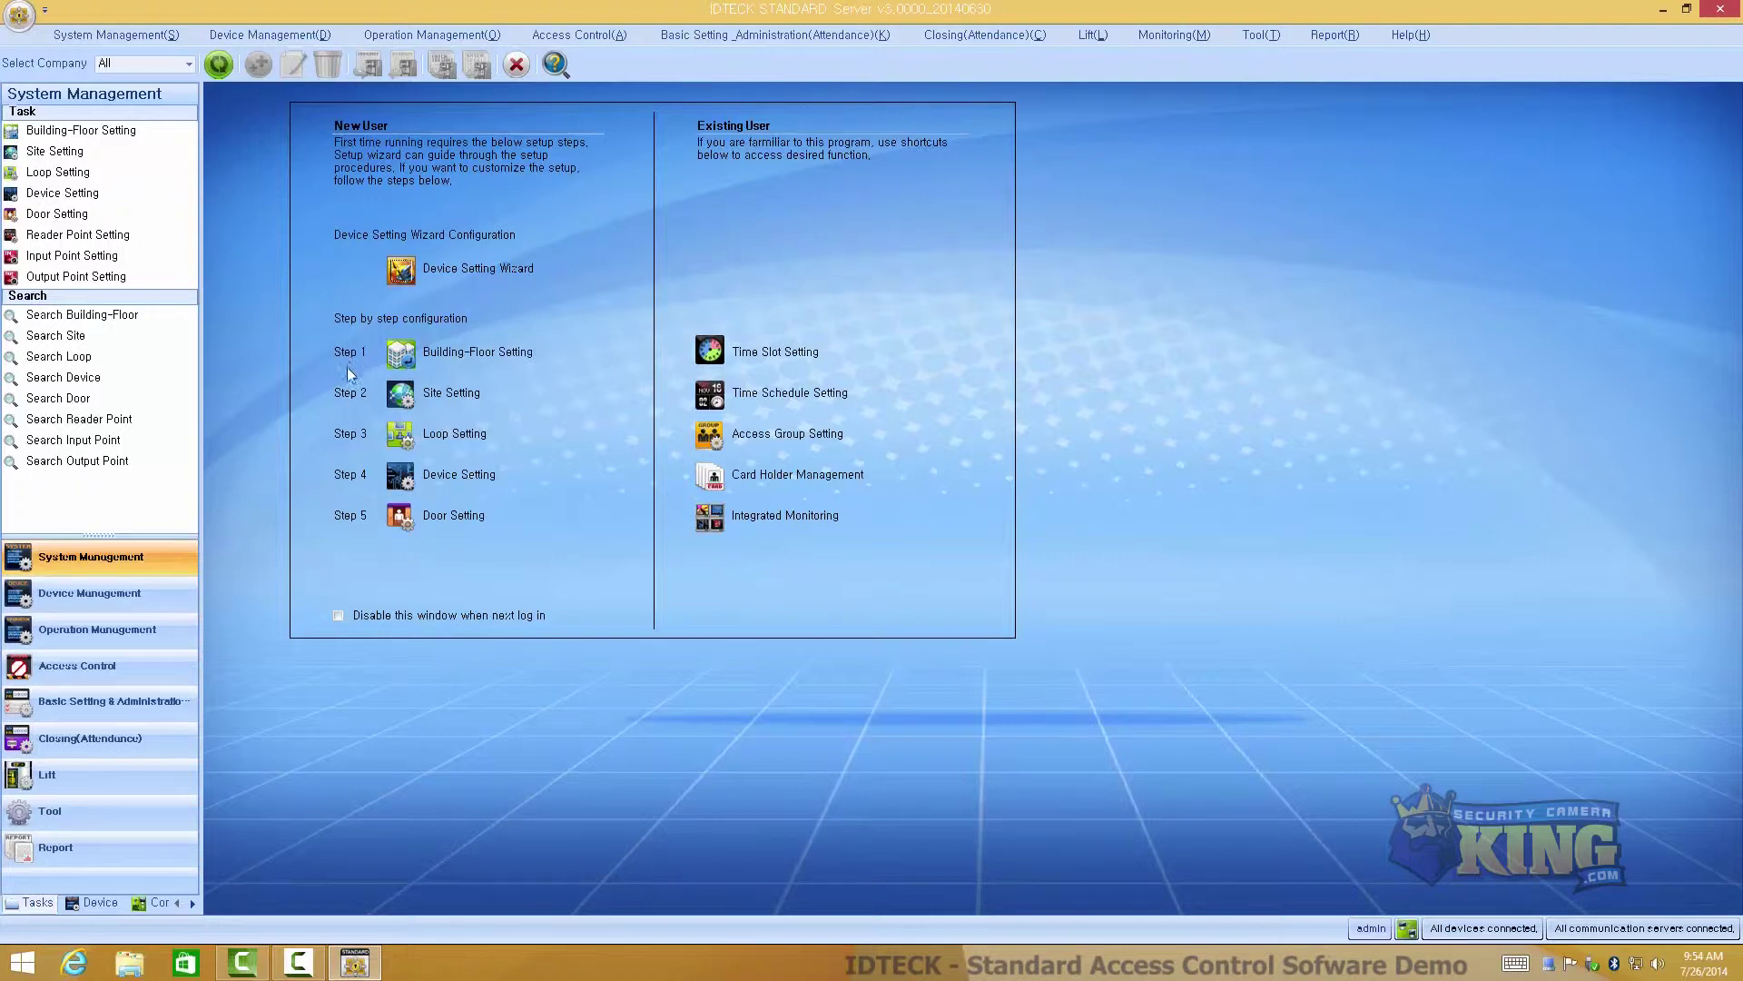
- Register the building "Techpro Security" with floor 1F in the Building-Floor Setting, then save and close it
{"action": "left_click", "coordinate": [405, 355]}
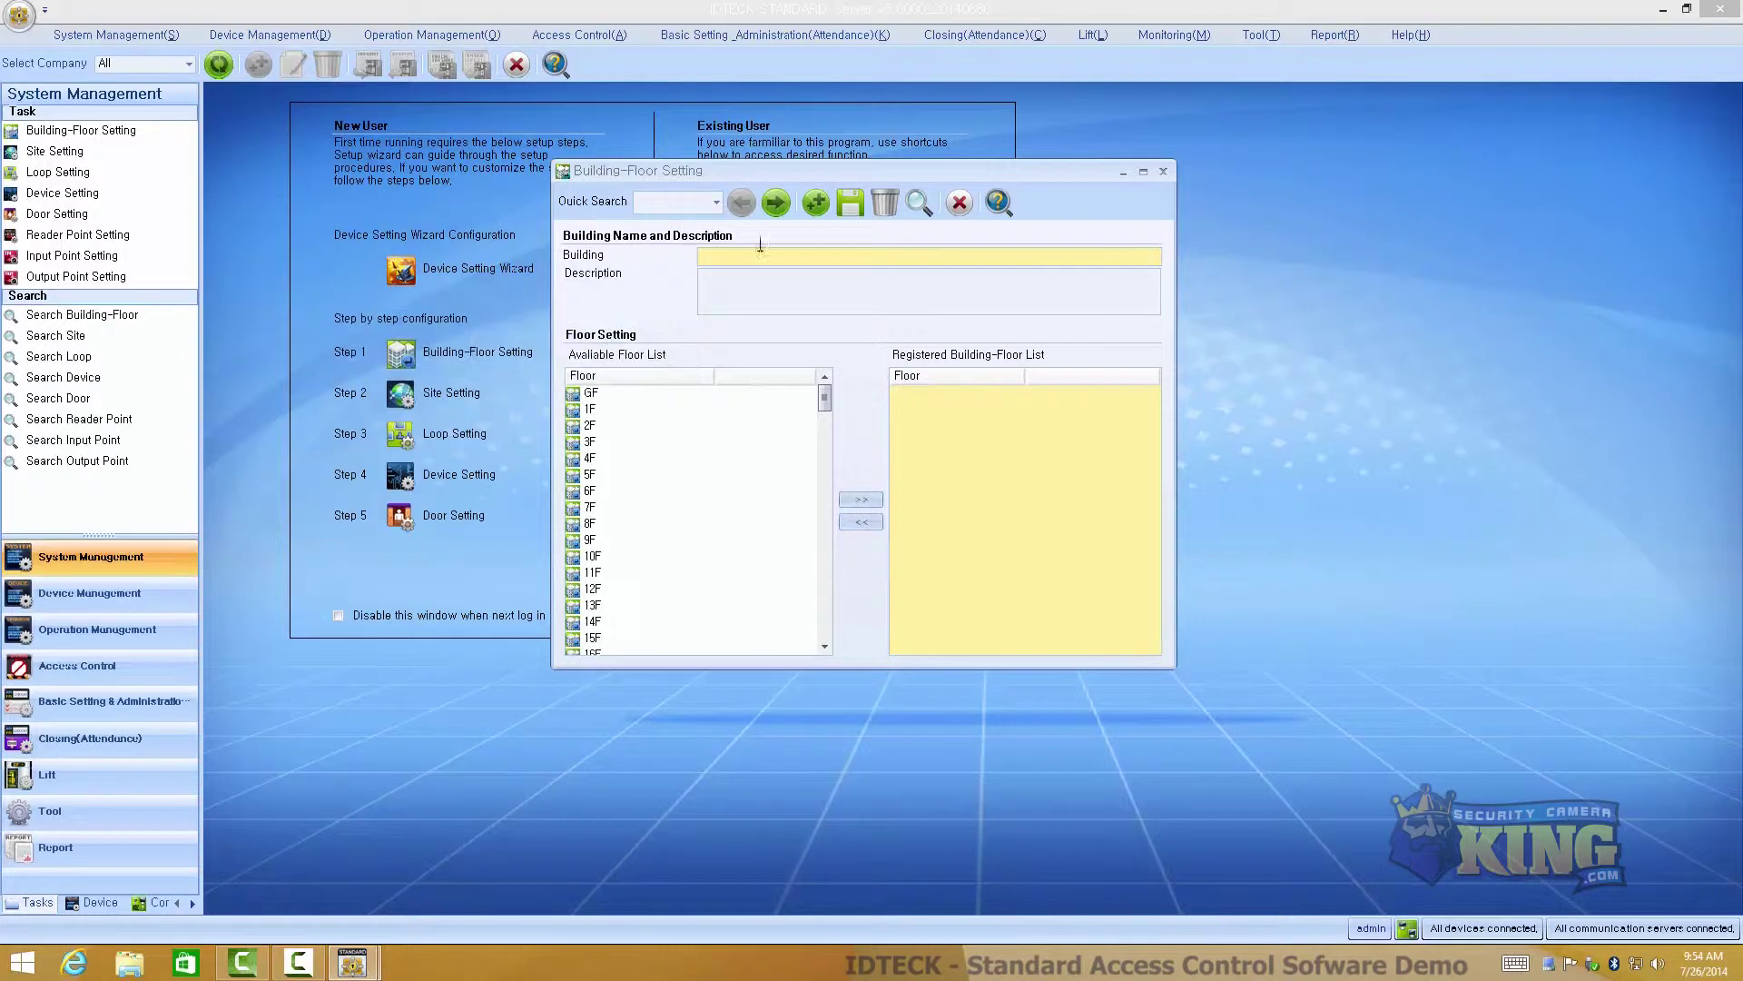
{"action": "left_click", "coordinate": [587, 426]}
{"action": "left_click", "coordinate": [816, 201]}
{"action": "left_click", "coordinate": [872, 545]}
{"action": "left_click", "coordinate": [721, 256]}
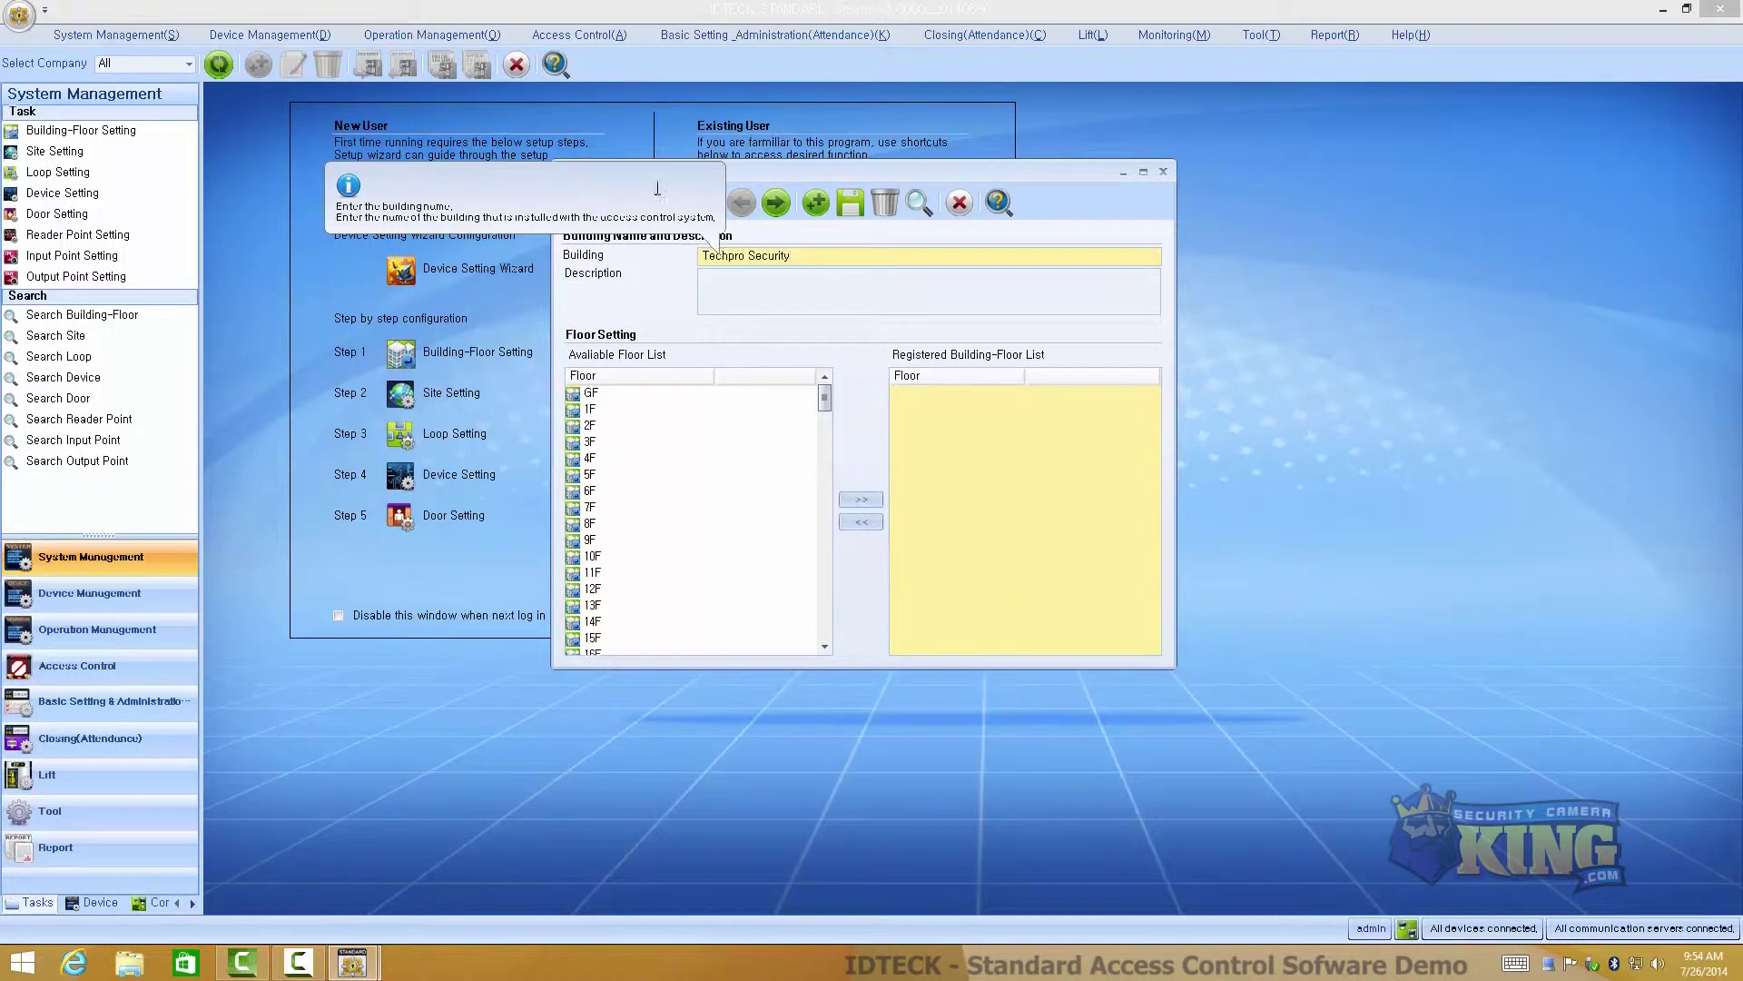
{"action": "left_click", "coordinate": [590, 409]}
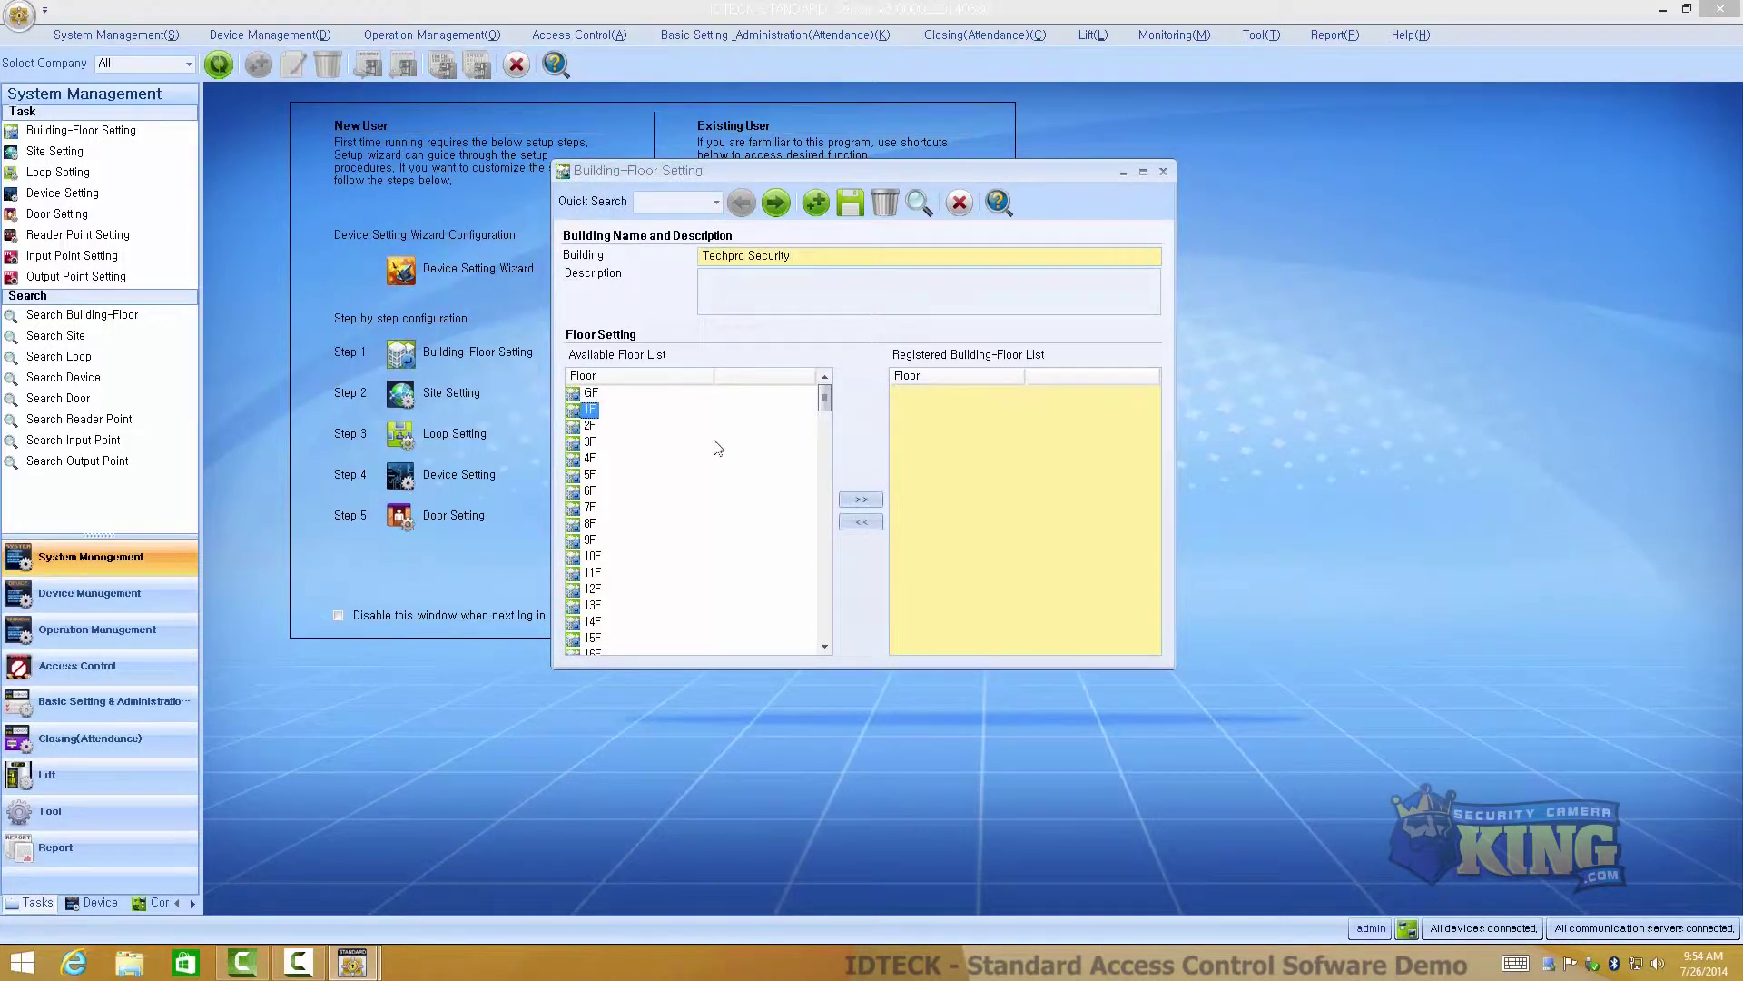
{"action": "left_click", "coordinate": [859, 499]}
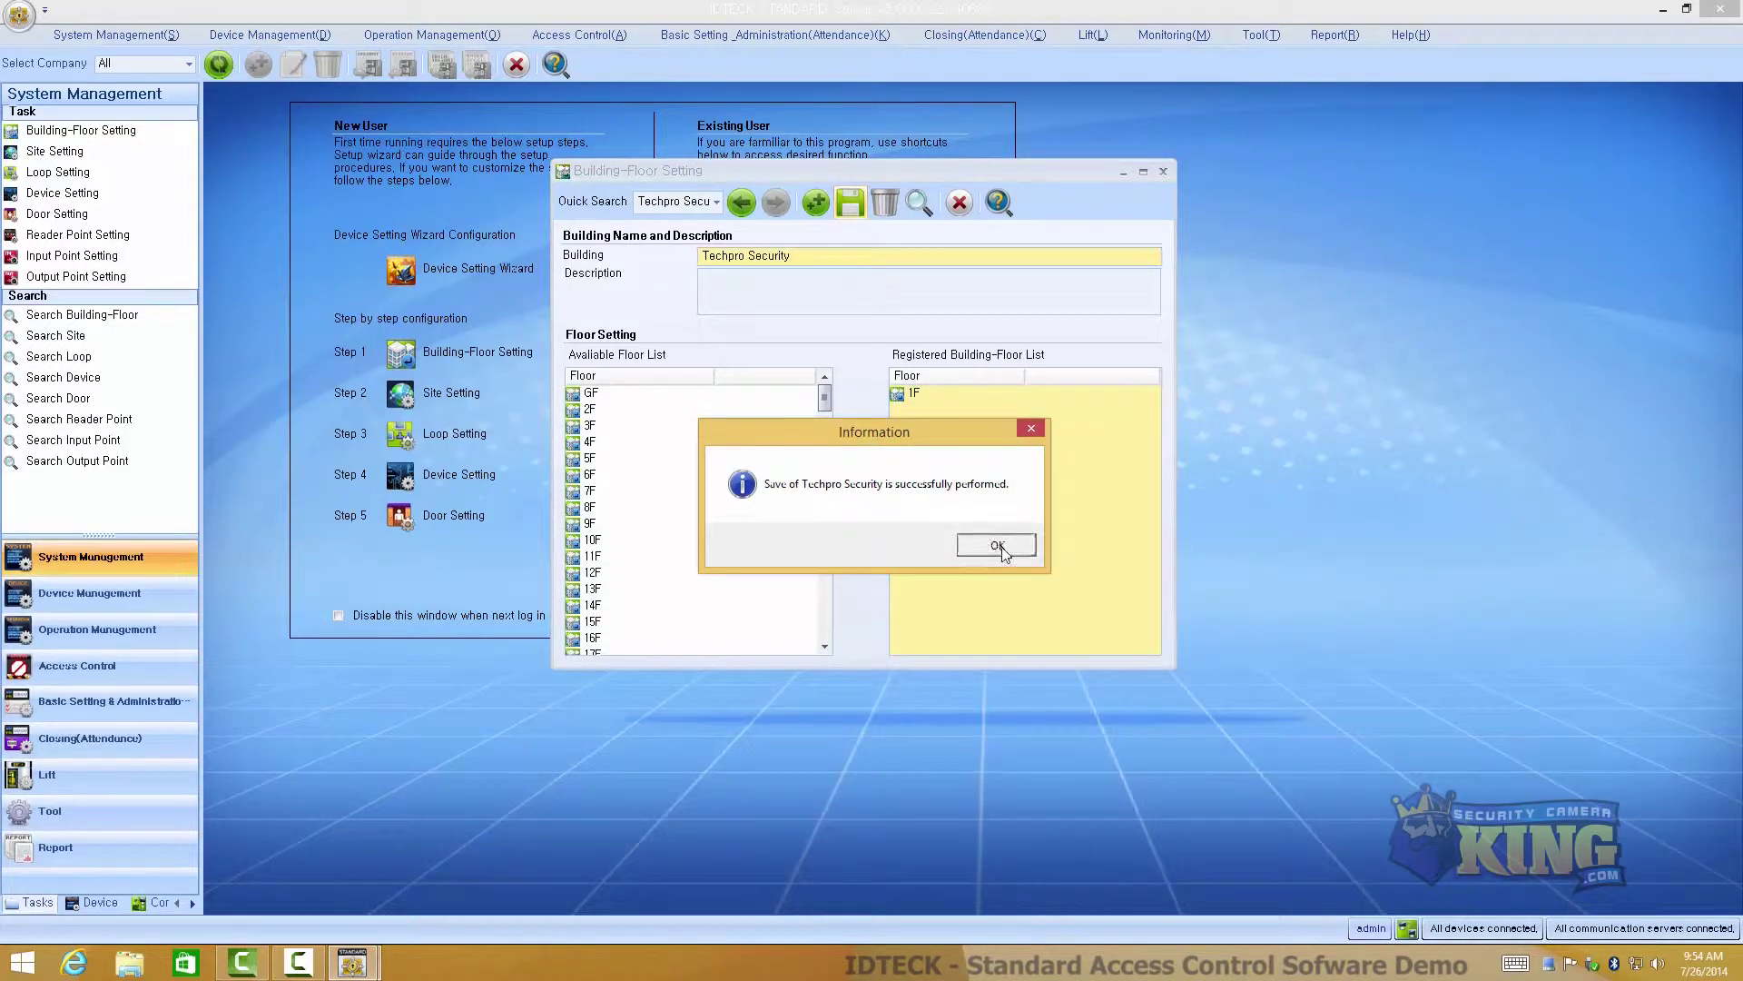
{"action": "left_click", "coordinate": [996, 545]}
{"action": "left_click", "coordinate": [1163, 171]}
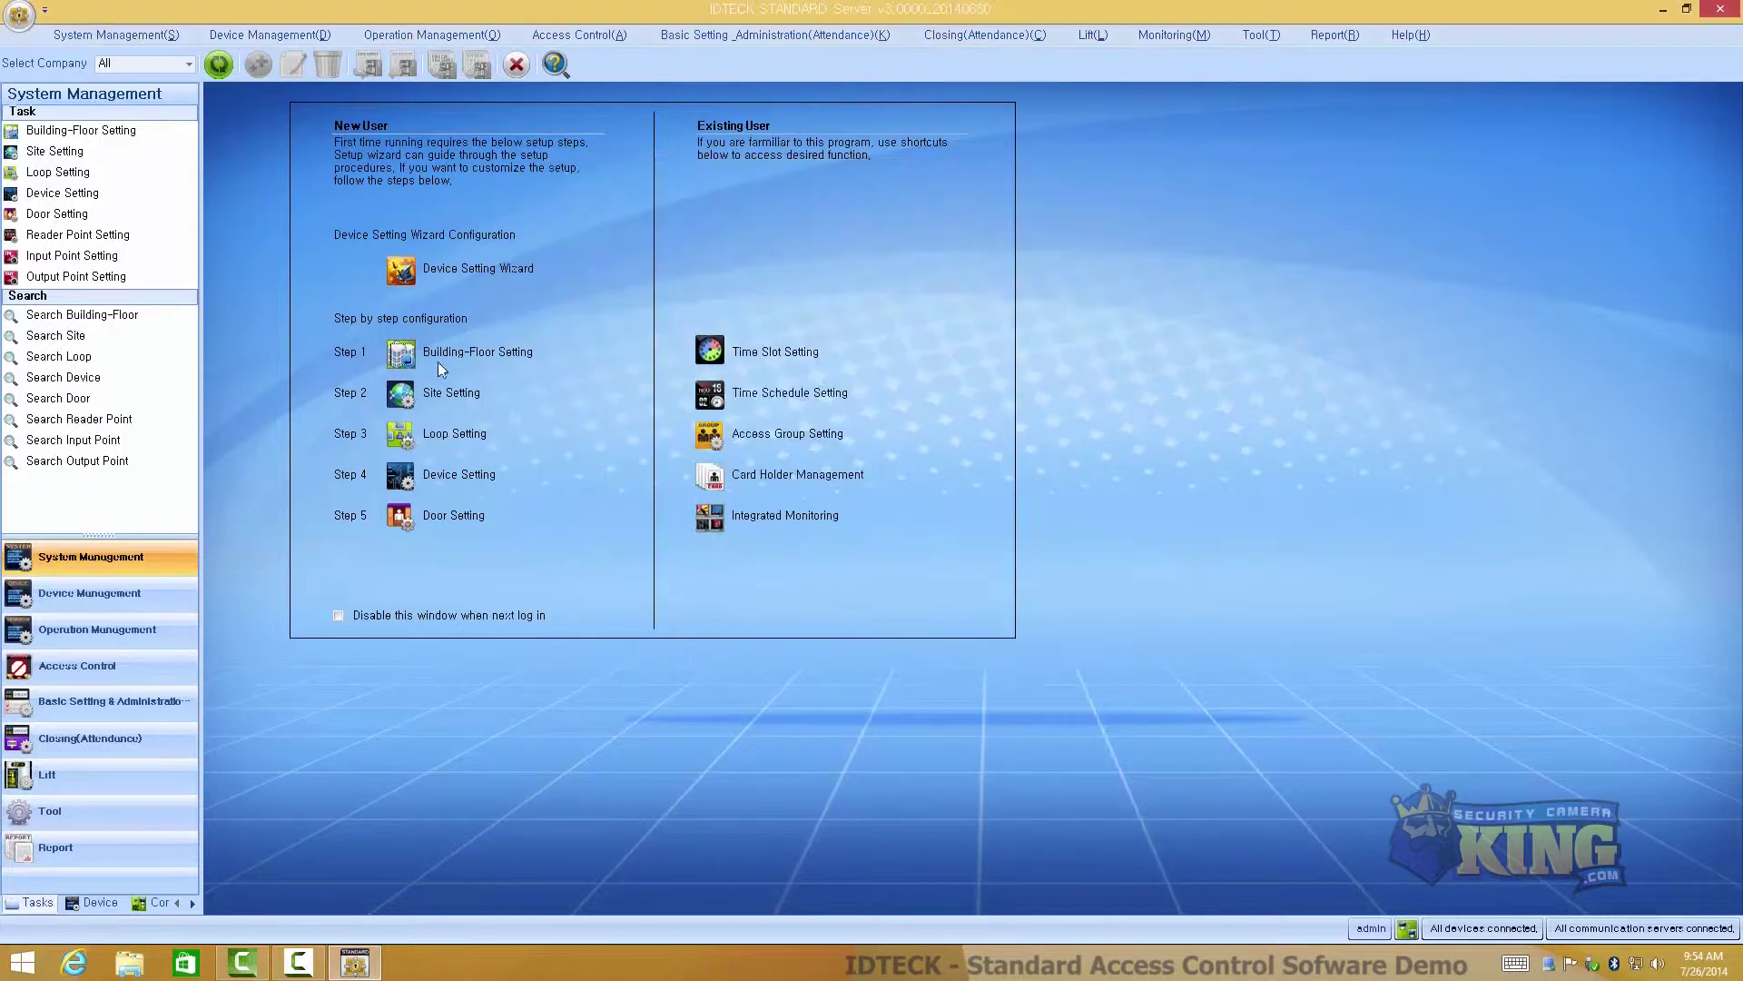
- Review the existing Techpro site record in the Site Setting and close it
{"action": "left_click", "coordinate": [401, 395]}
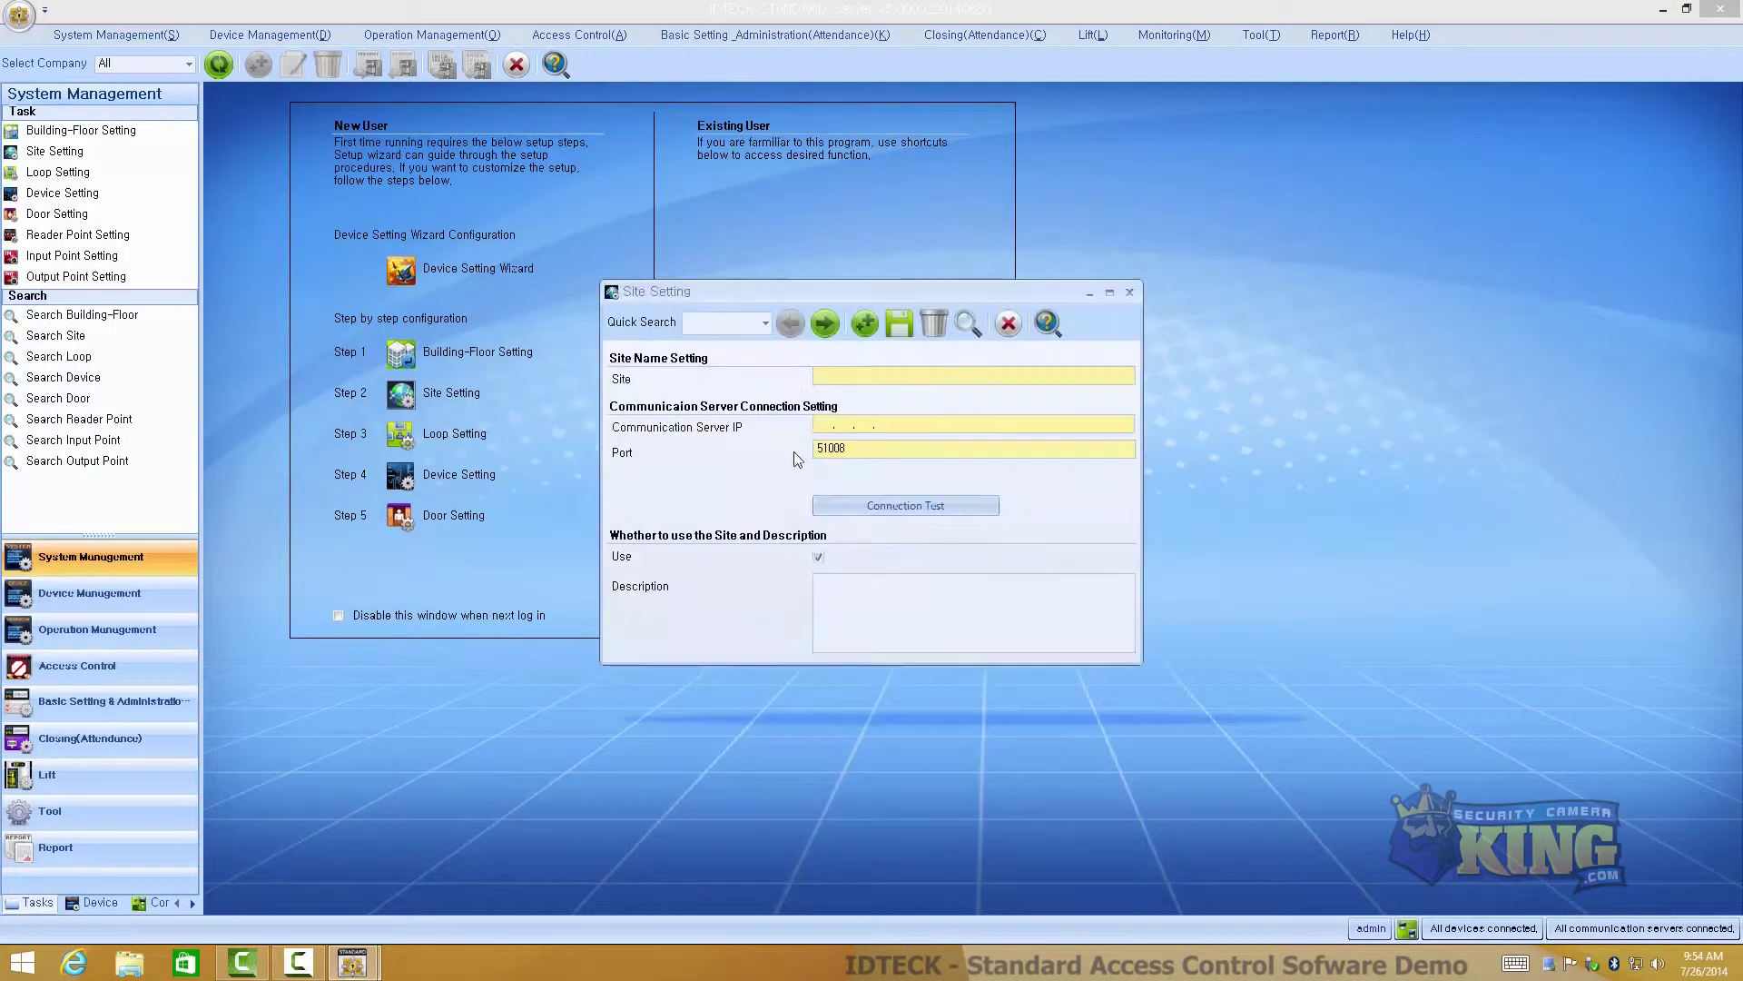
{"action": "left_click", "coordinate": [825, 323]}
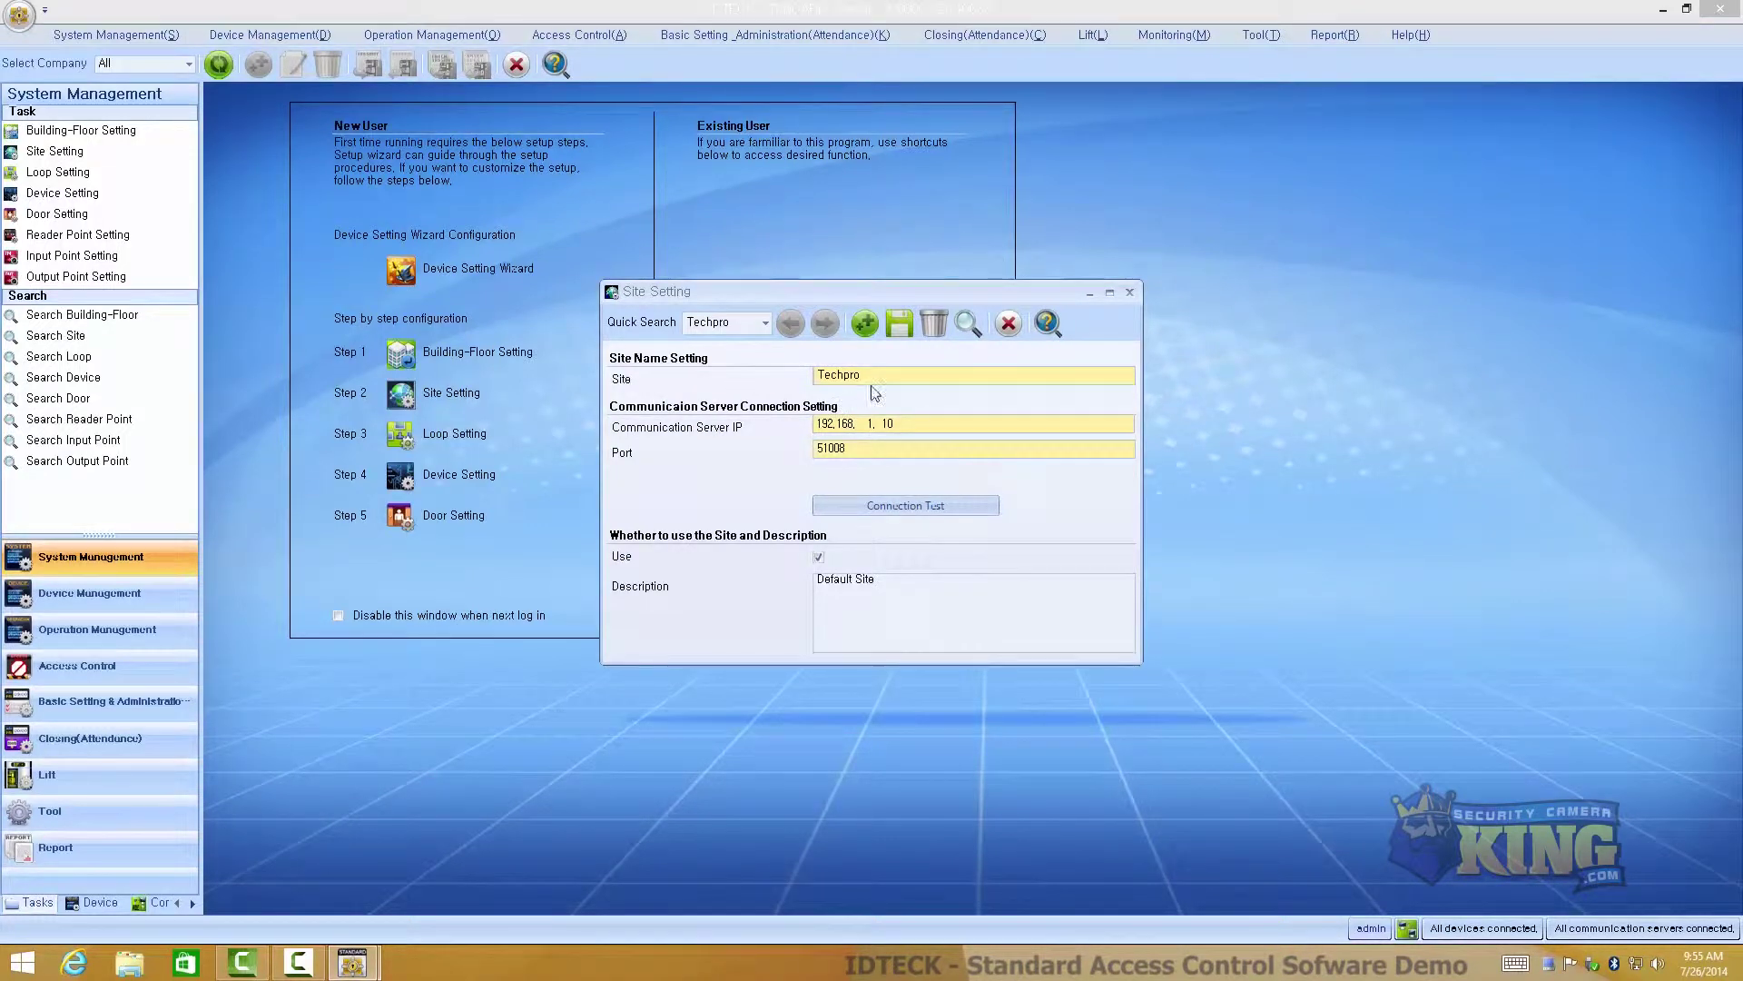
{"action": "left_click", "coordinate": [1131, 292]}
- Review the LX007 Controller loop's Network Communication settings and run an automatic loop search on the network
{"action": "left_click", "coordinate": [400, 438]}
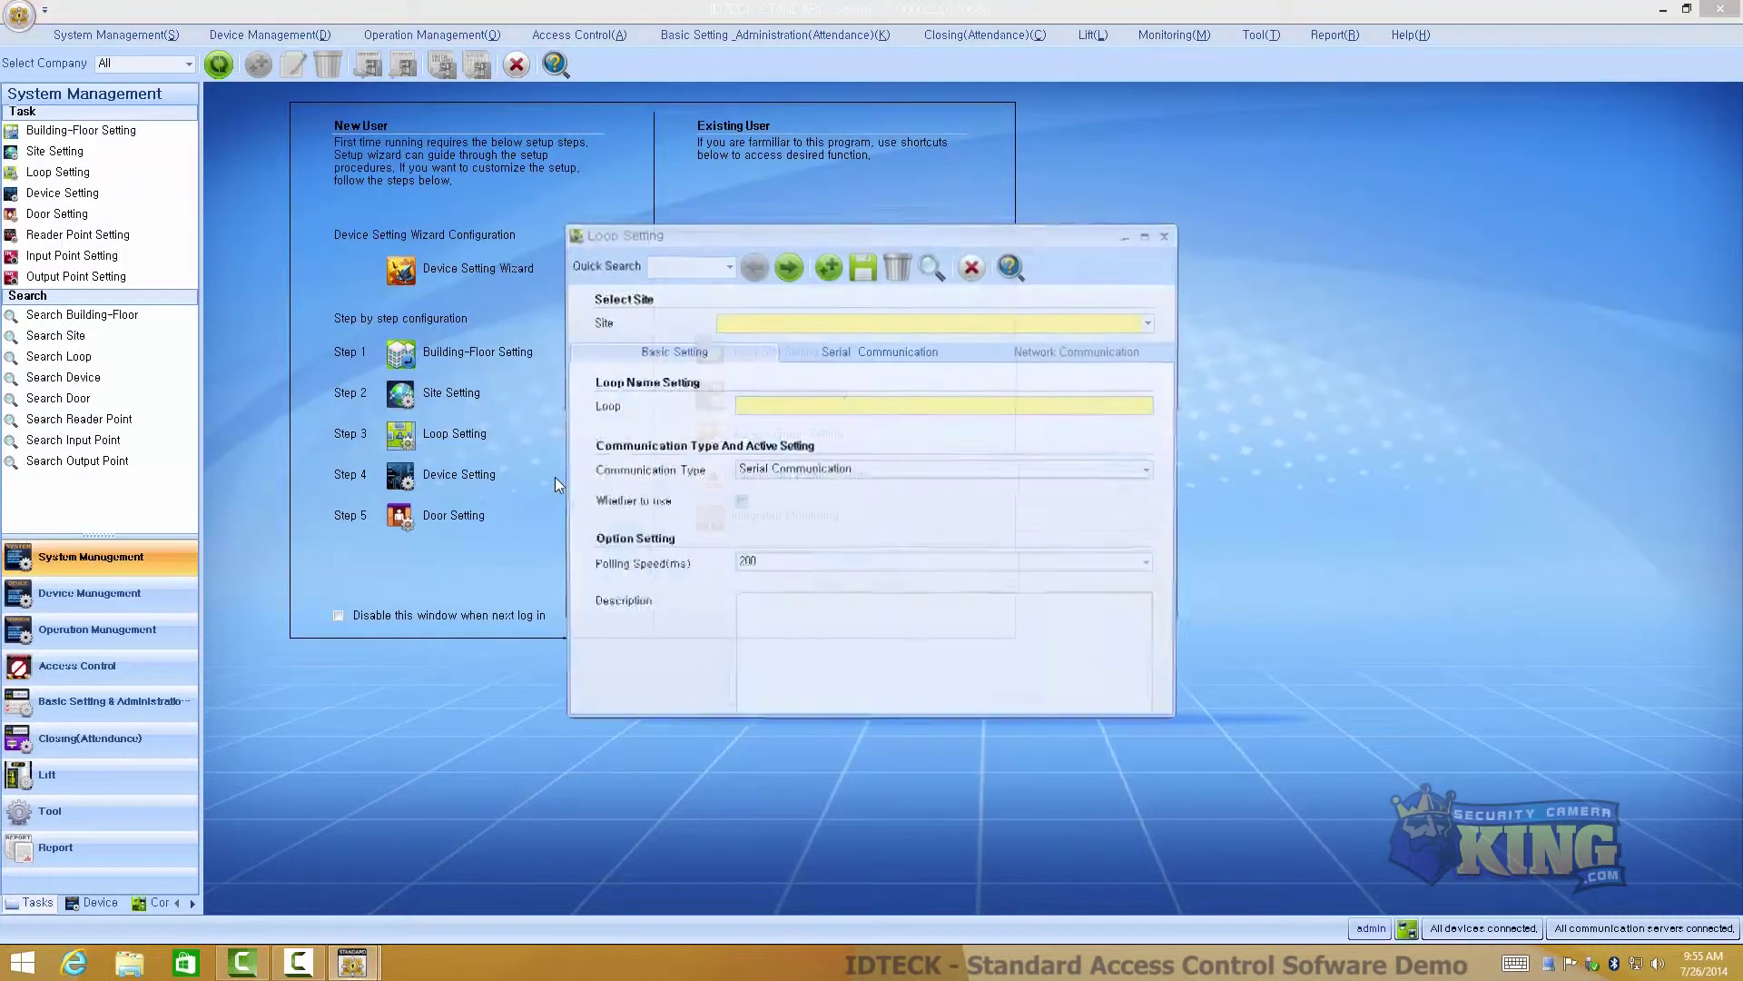
{"action": "left_click", "coordinate": [786, 267]}
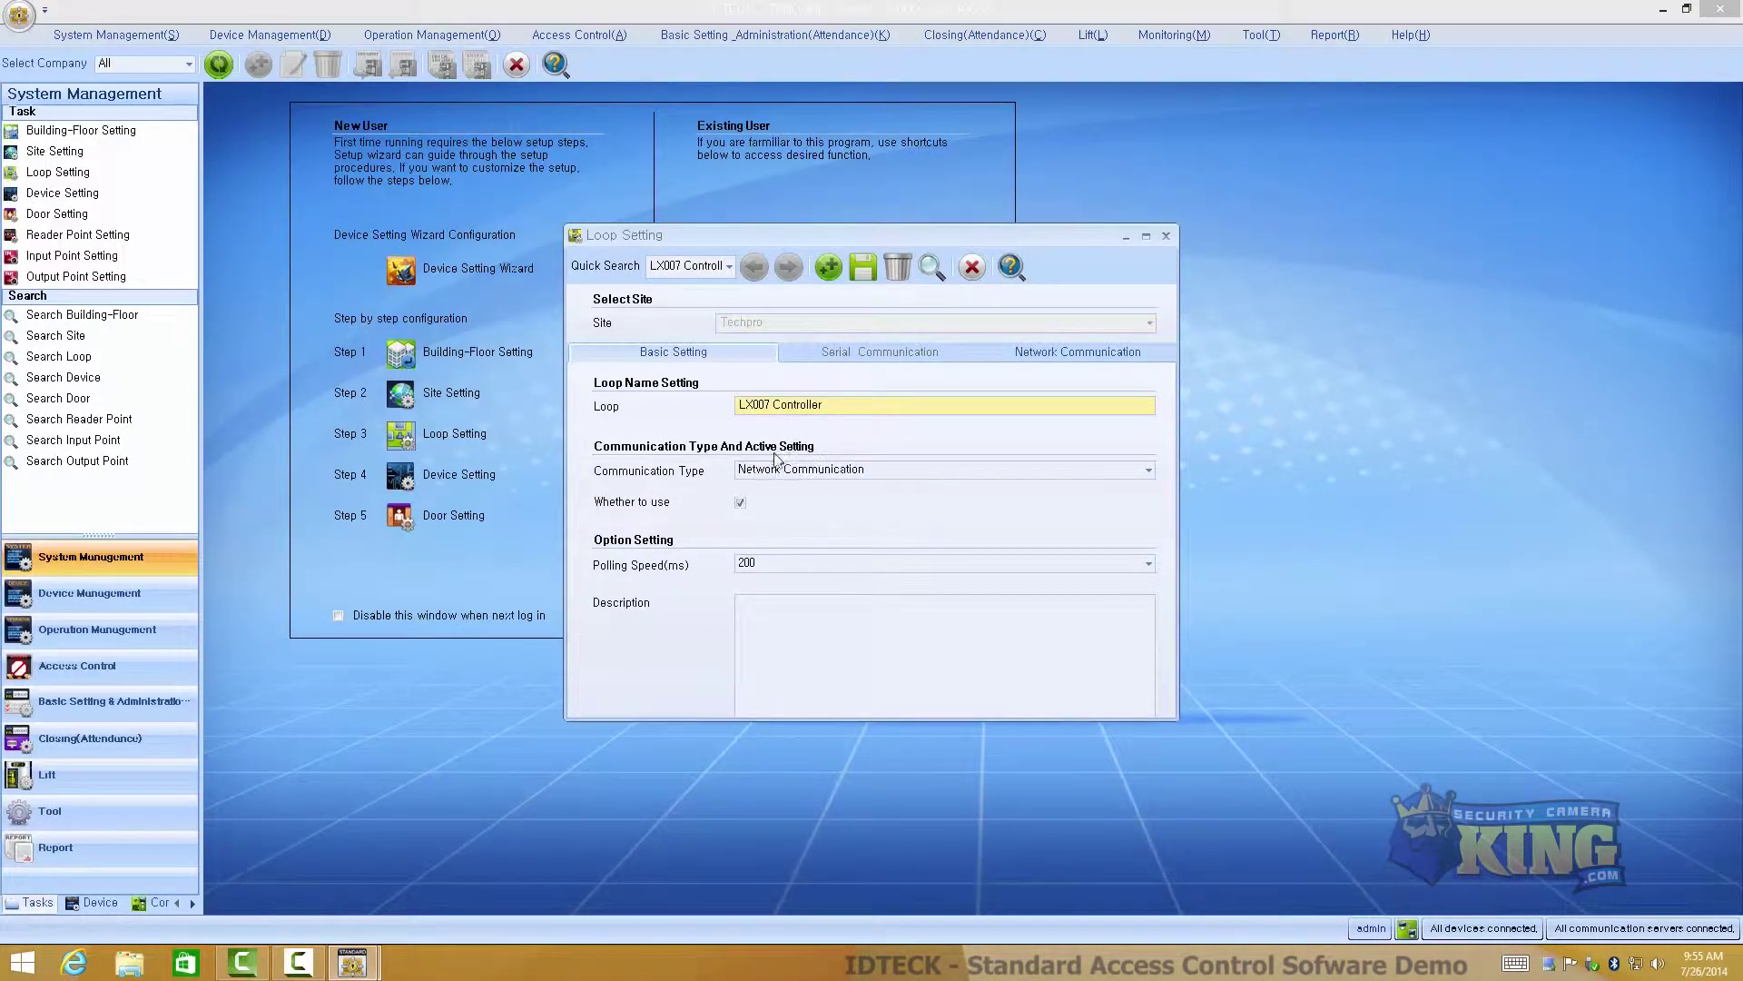
{"action": "left_click", "coordinate": [852, 472]}
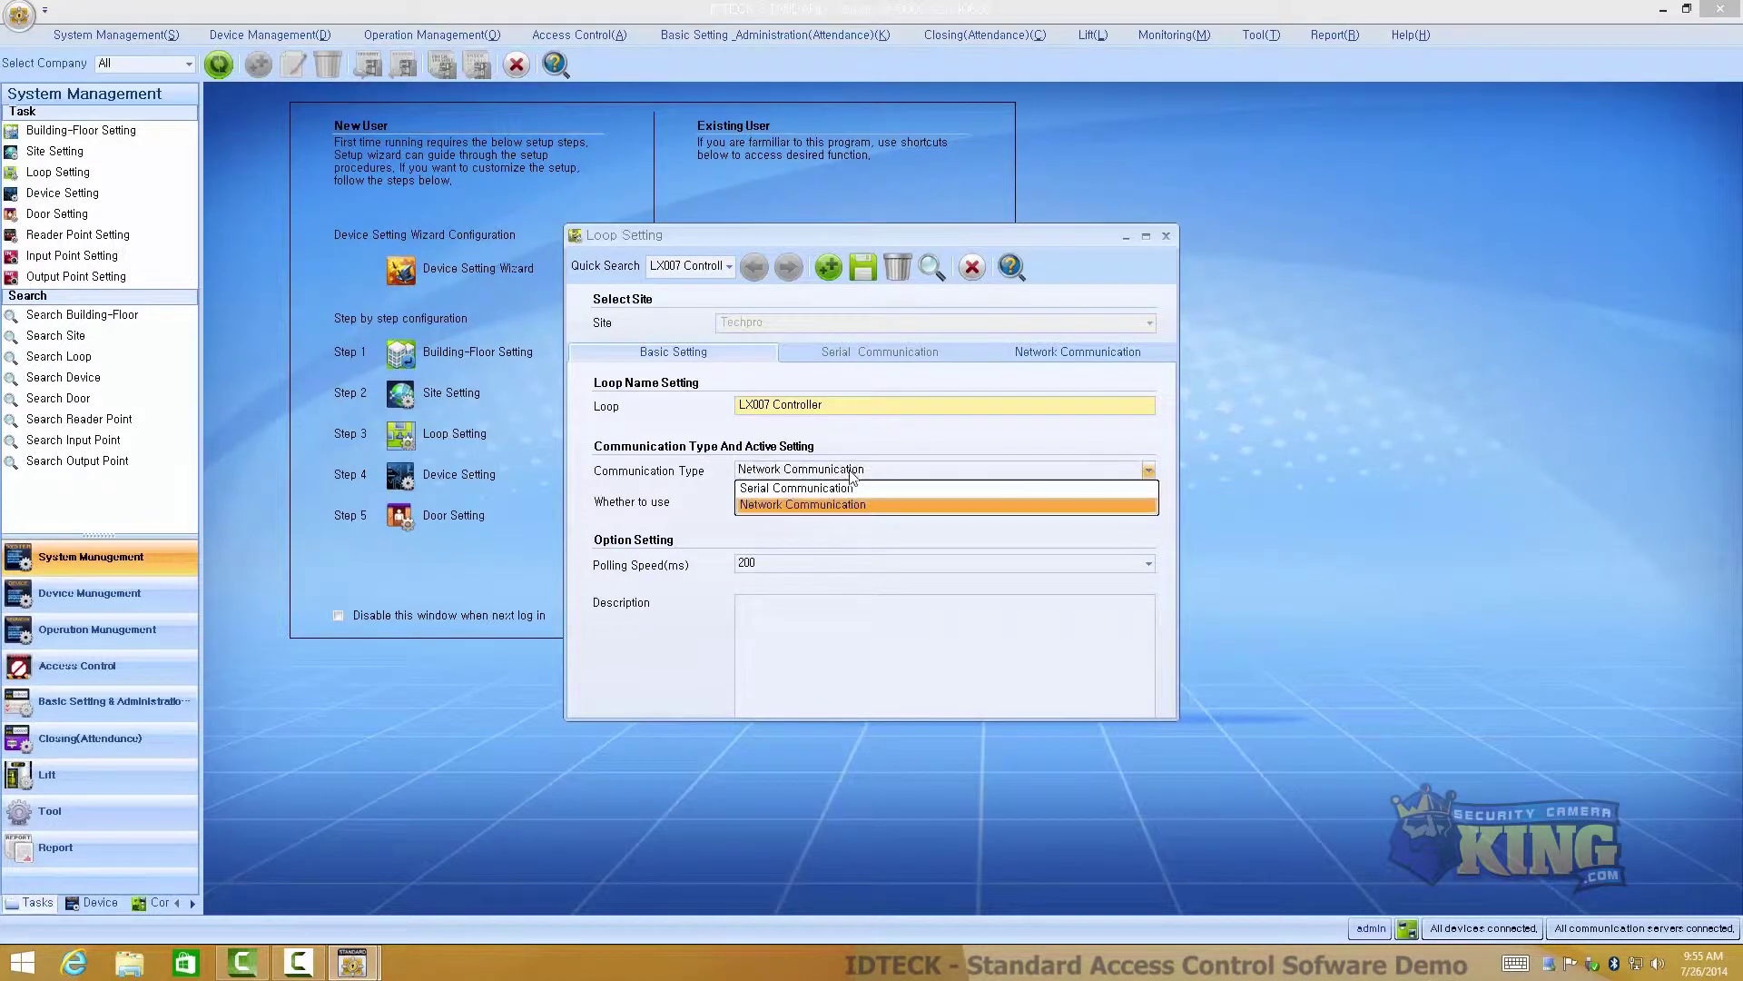
{"action": "left_click", "coordinate": [962, 504]}
{"action": "left_click", "coordinate": [1053, 352]}
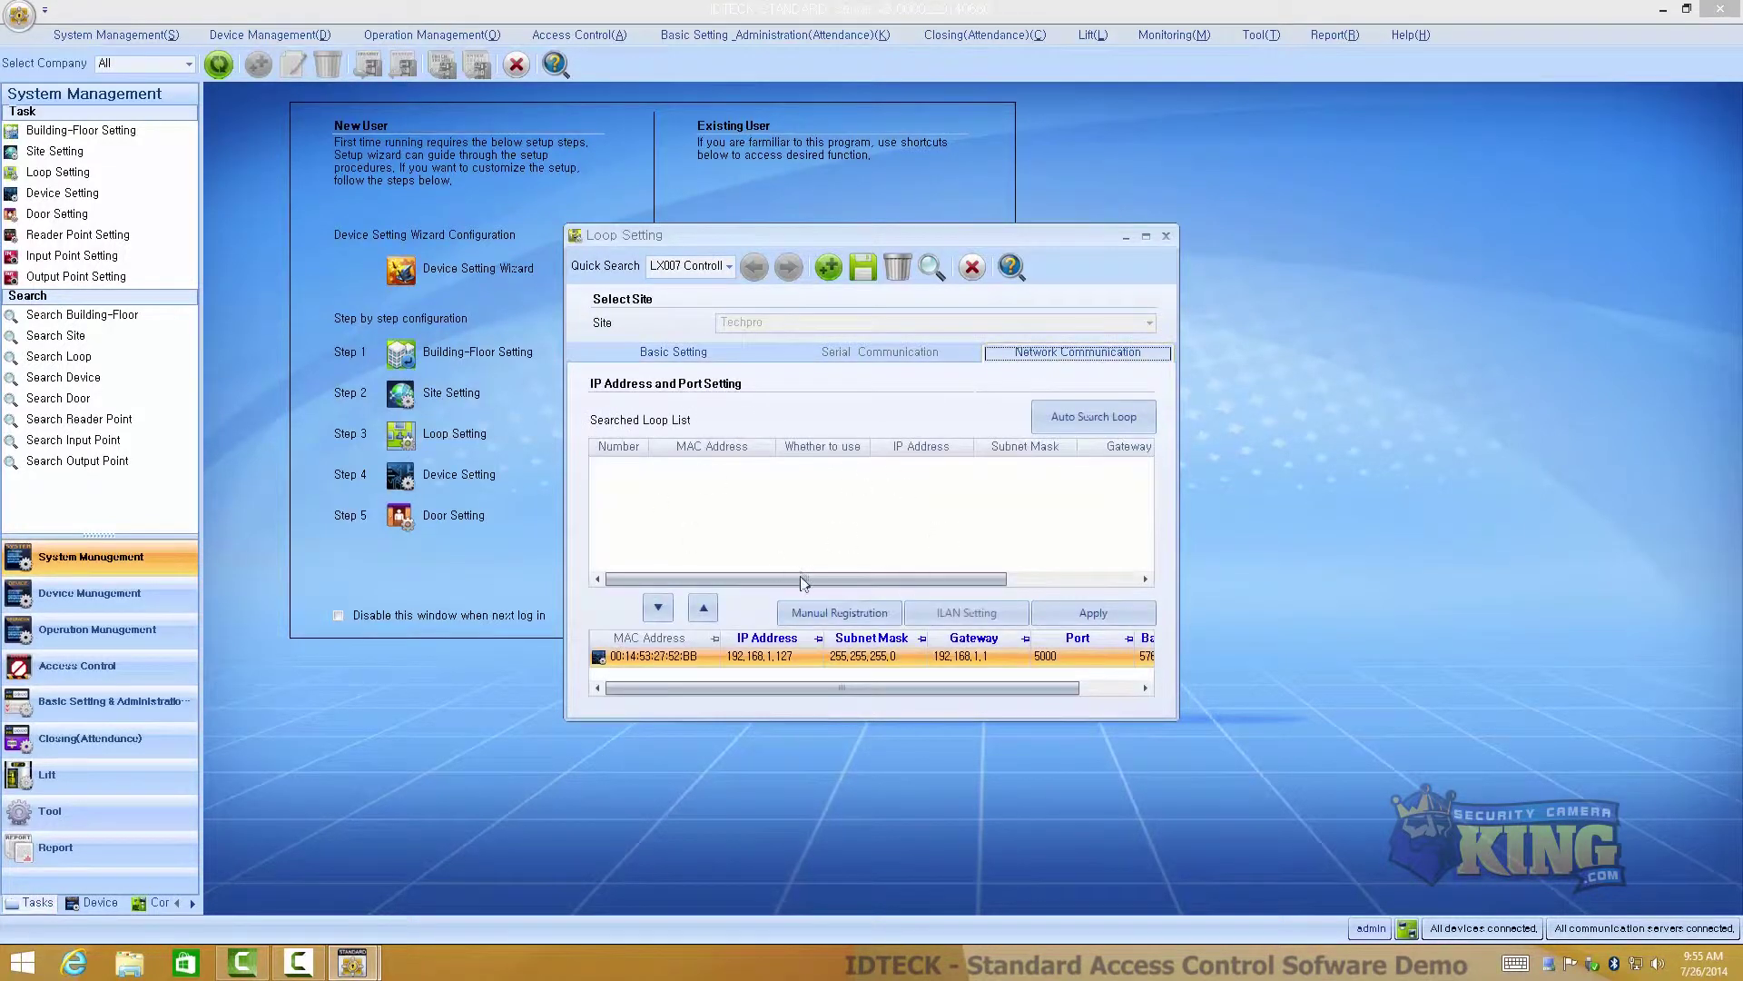
{"action": "left_click", "coordinate": [1064, 419]}
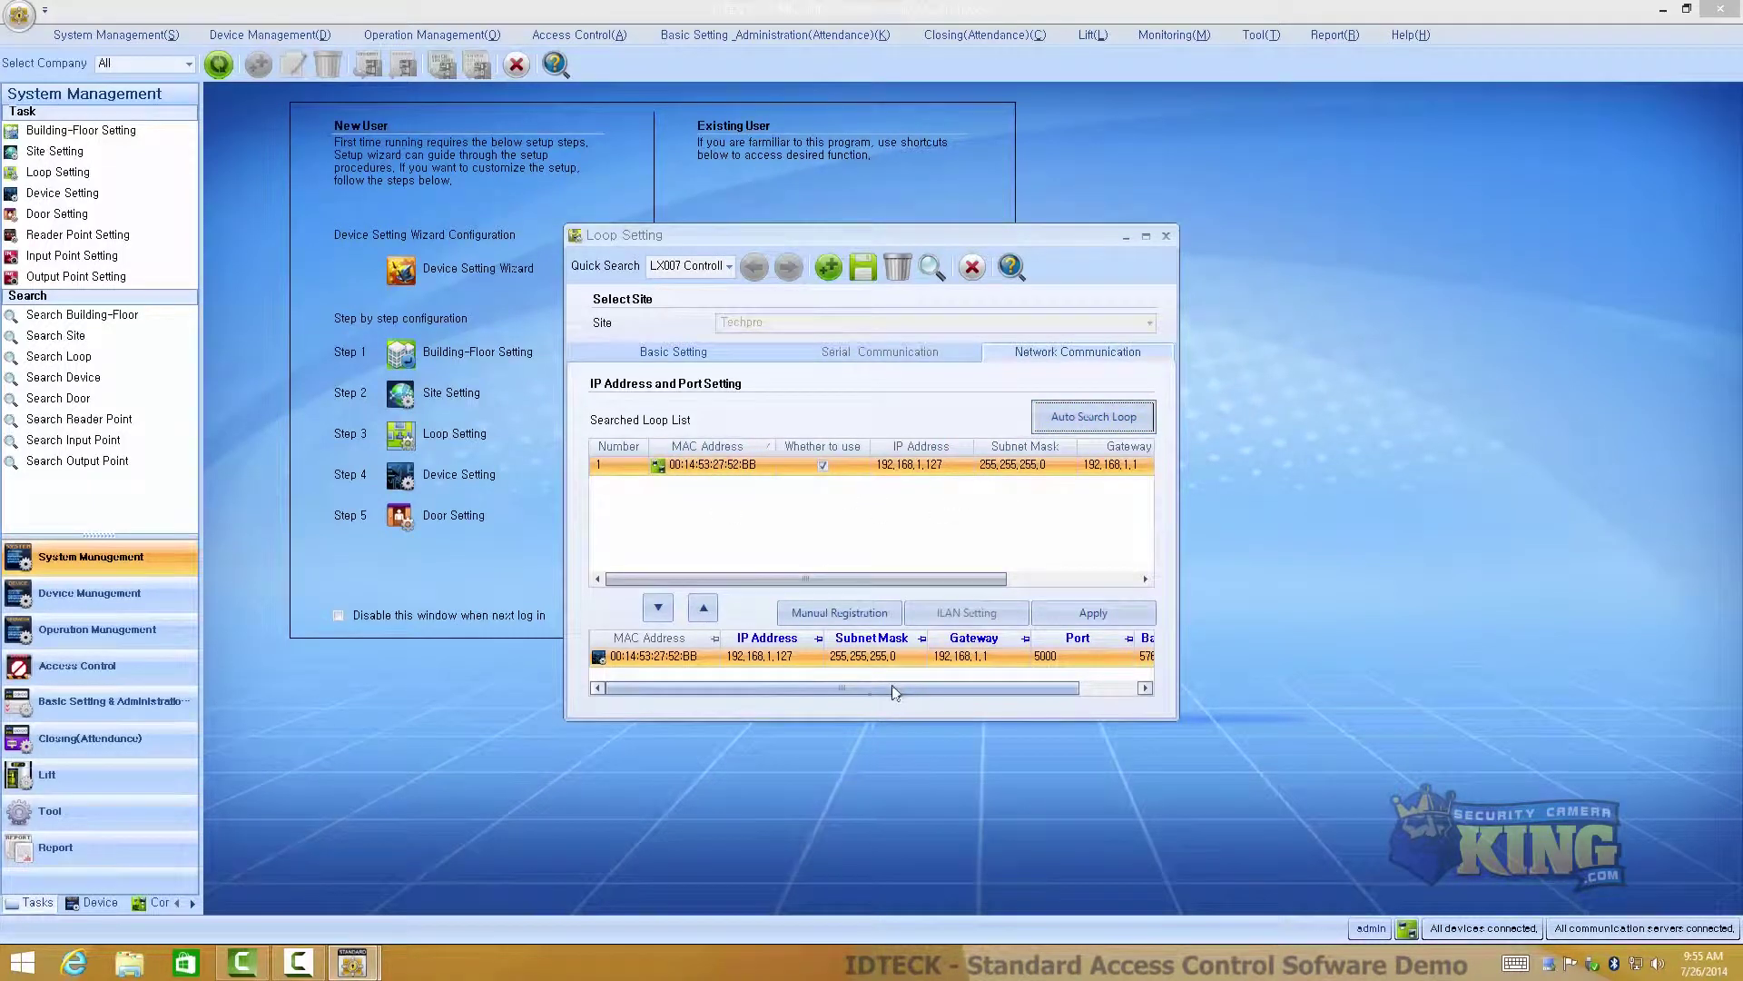
{"action": "left_click", "coordinate": [1167, 237]}
- Review the LX007 device's basic, operation mode, controller option and biometrics settings, then close its record
{"action": "left_click", "coordinate": [405, 481]}
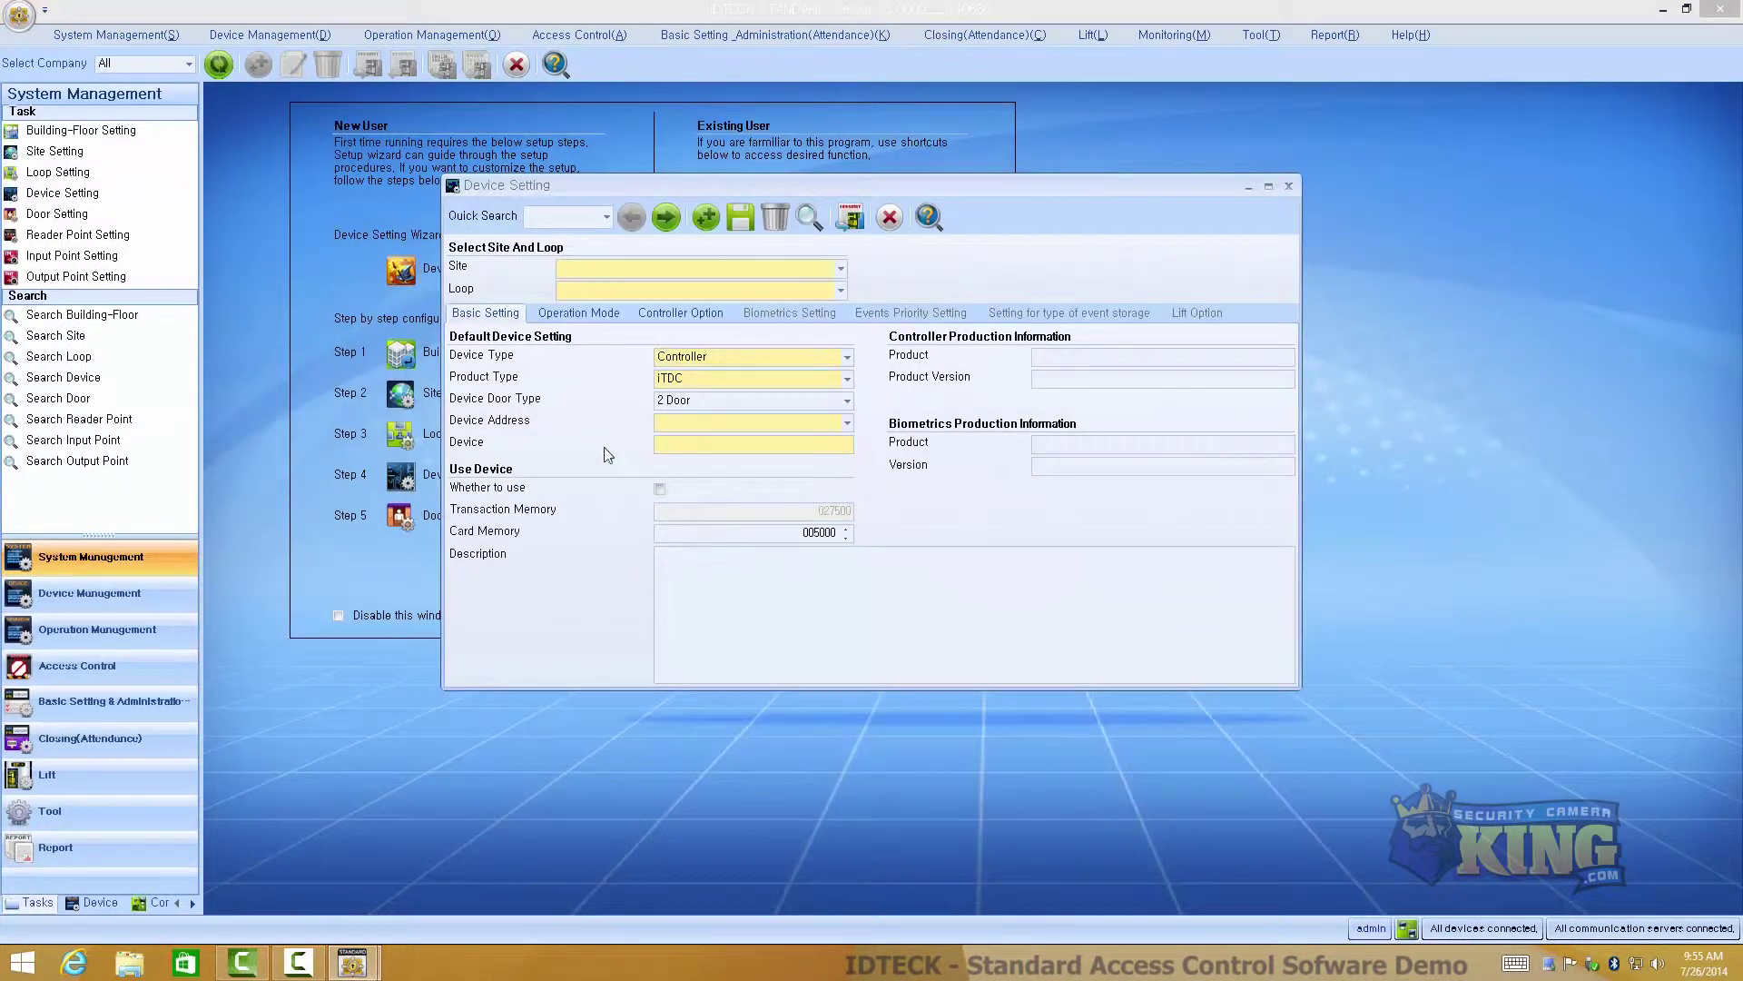
{"action": "left_click", "coordinate": [664, 218]}
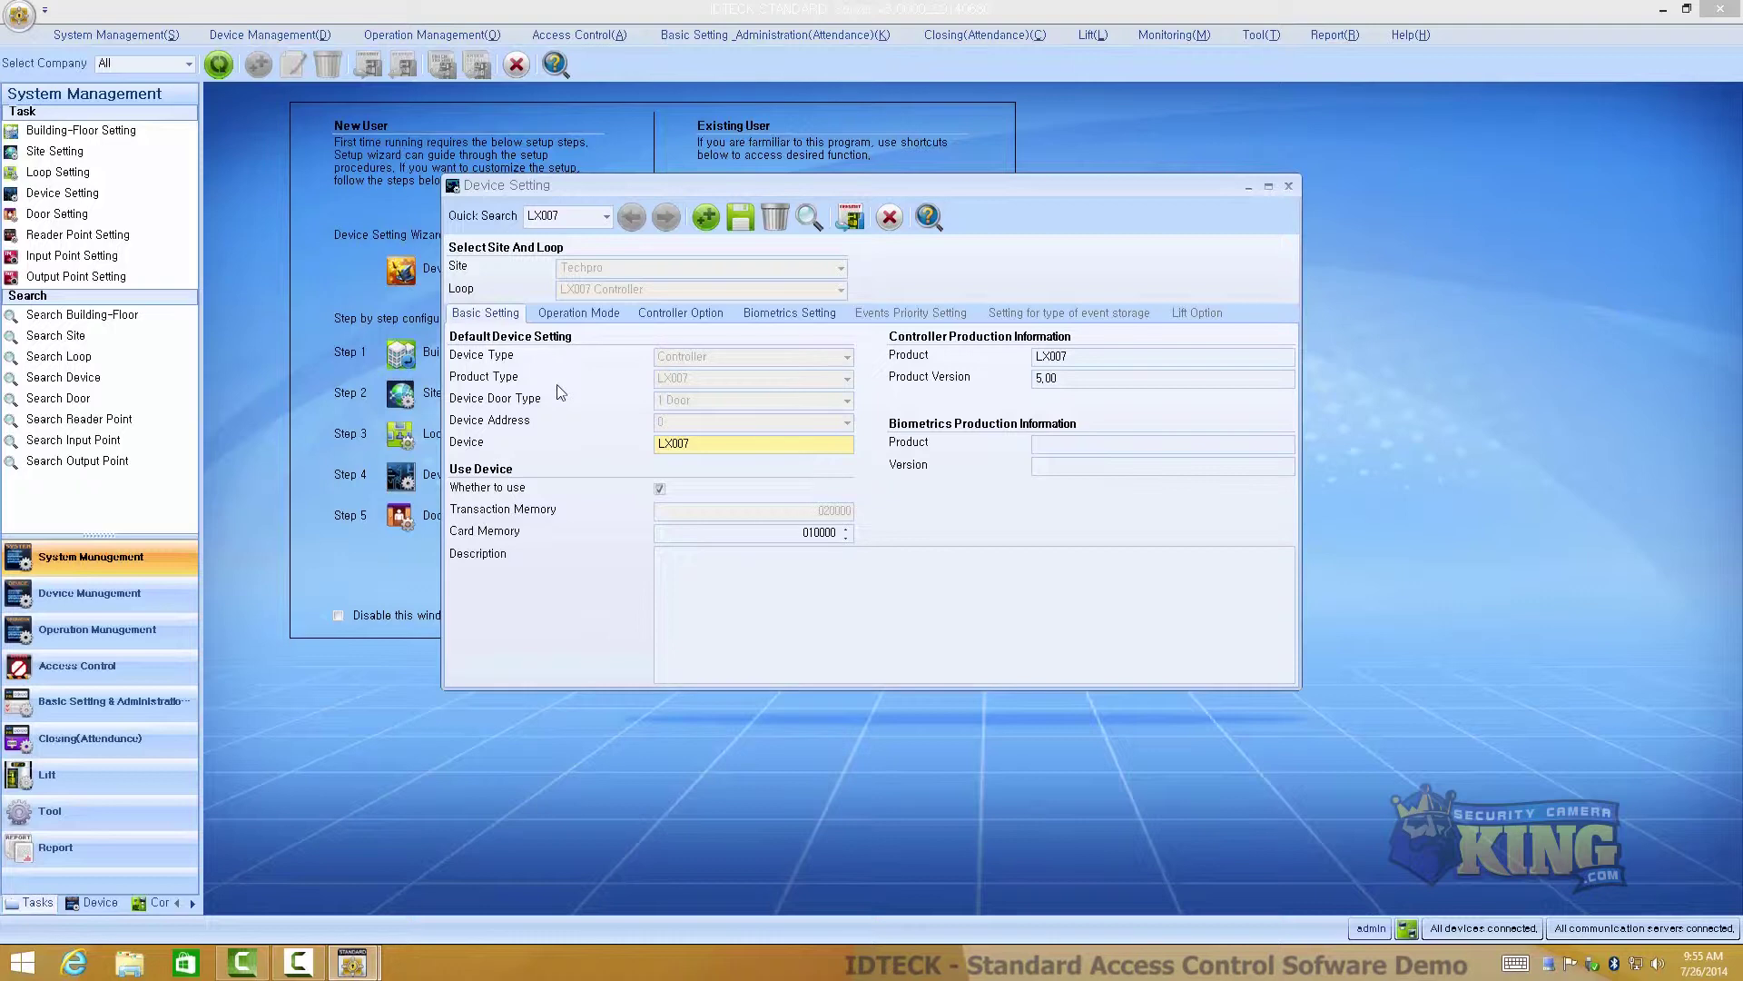
{"action": "left_click", "coordinate": [572, 315]}
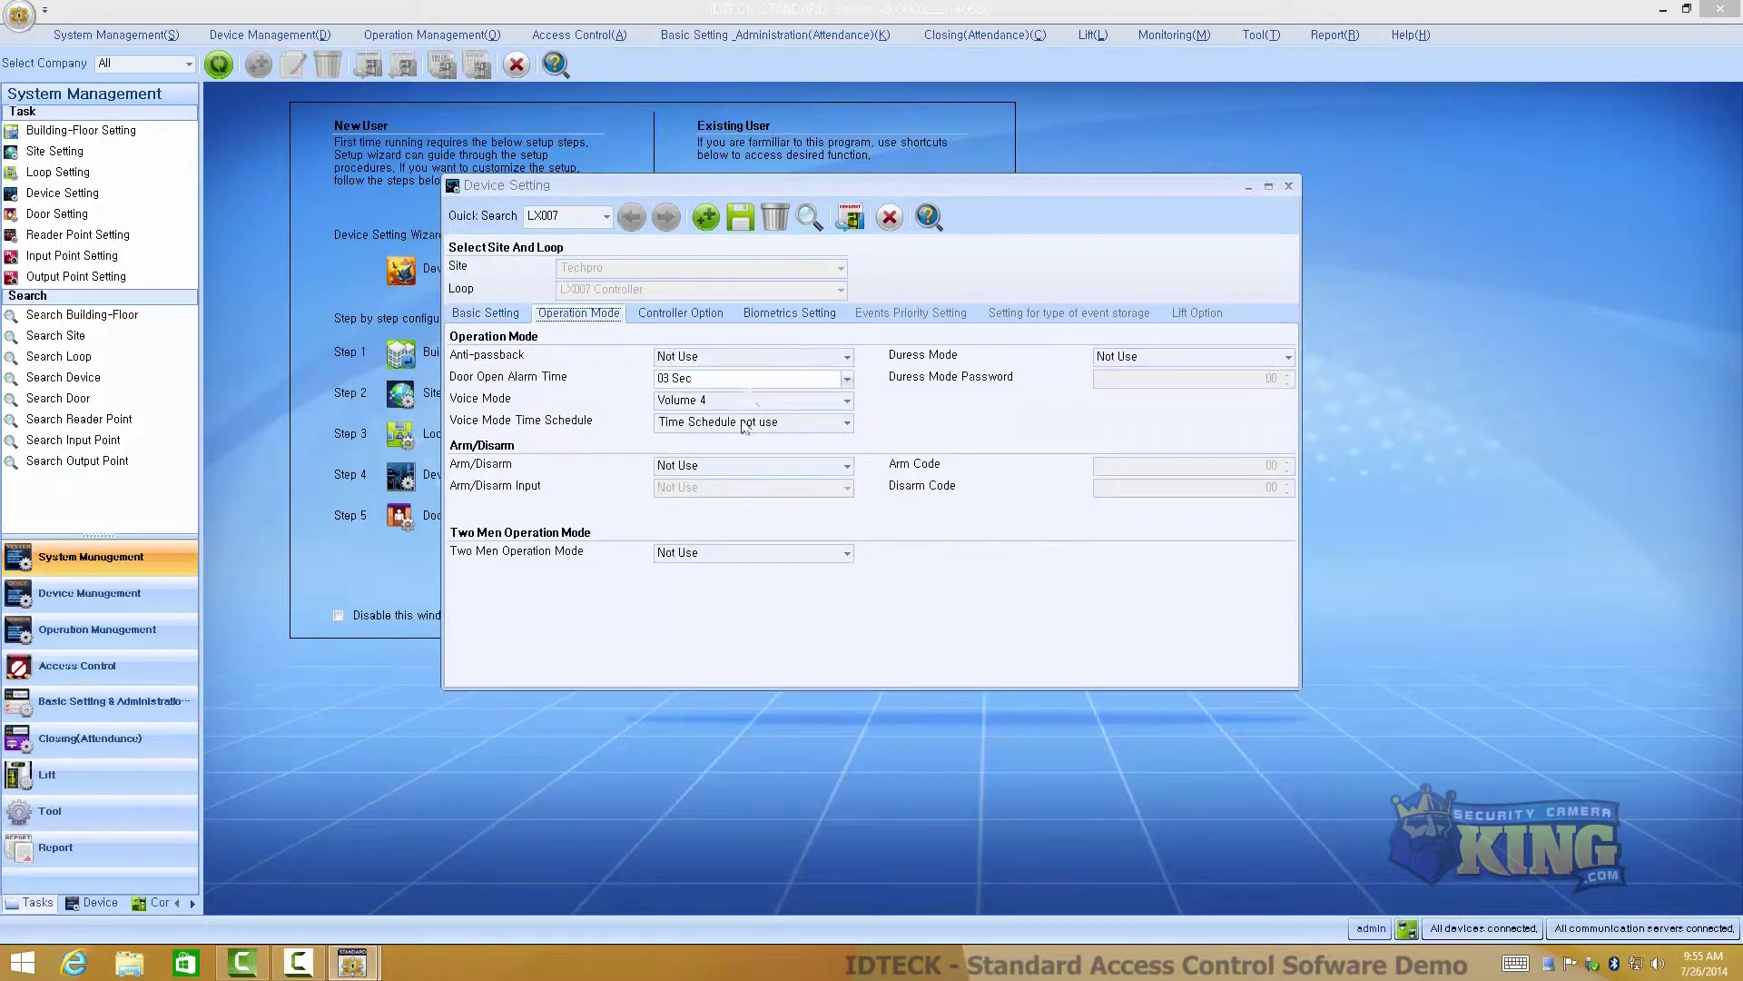
{"action": "left_click", "coordinate": [699, 315]}
{"action": "left_click", "coordinate": [785, 319]}
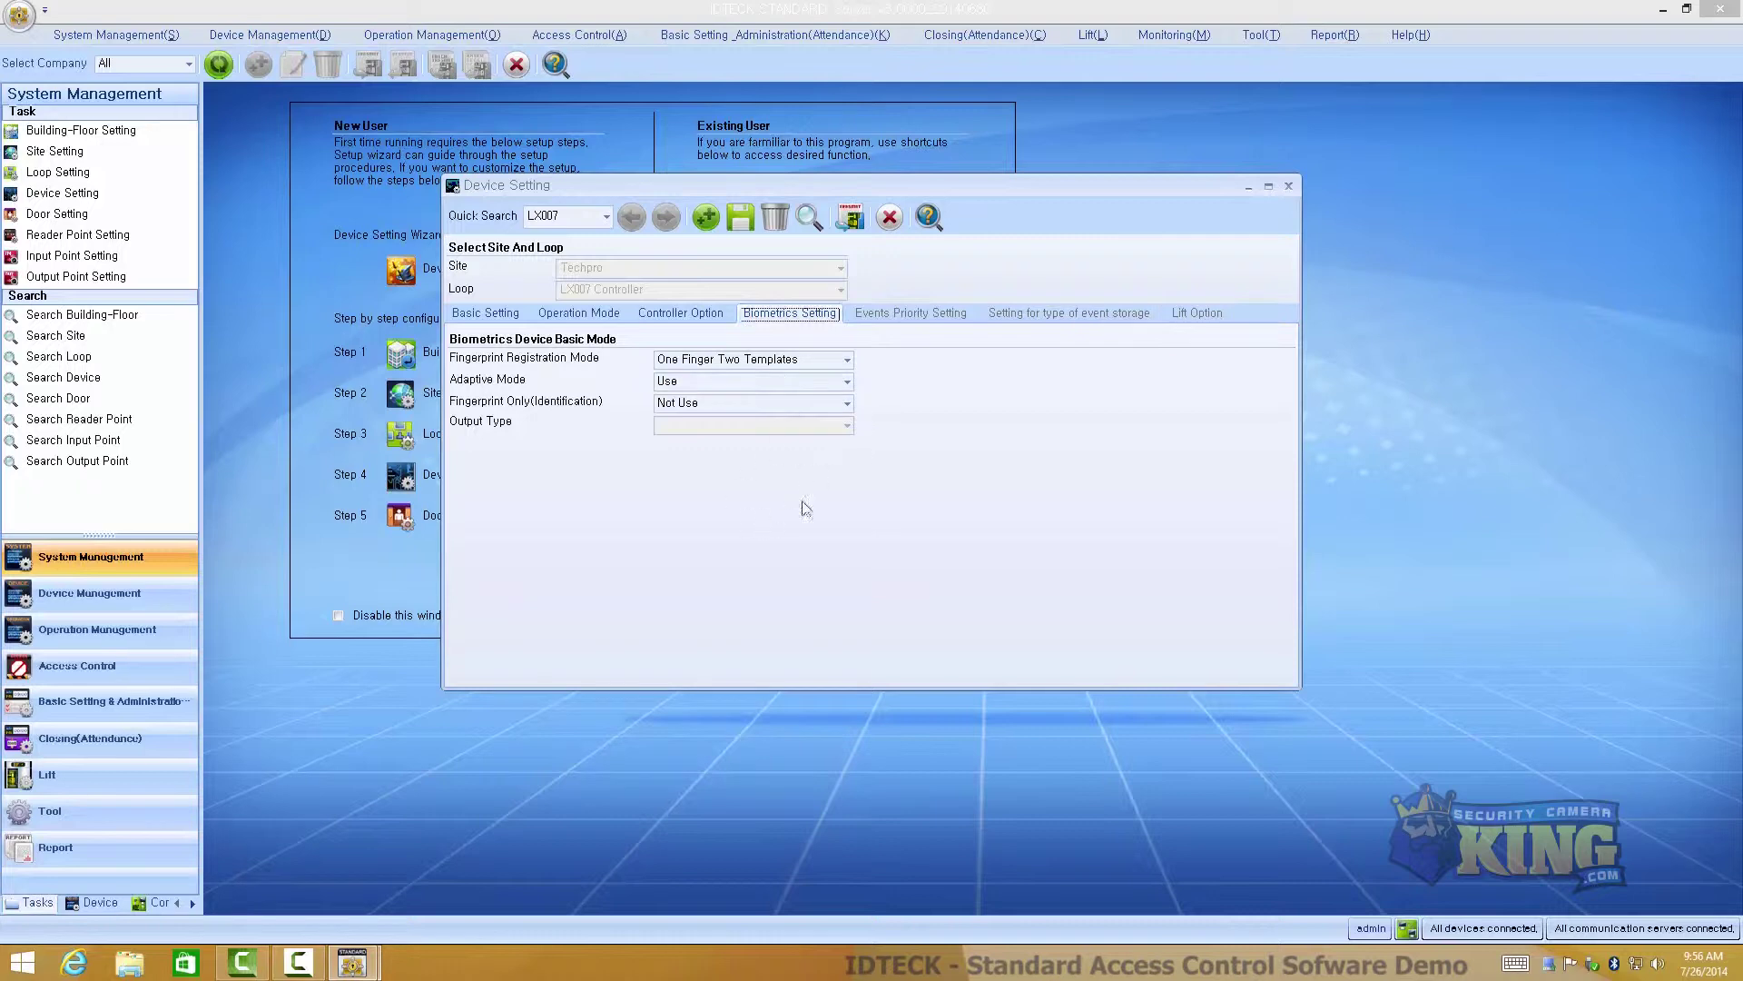
{"action": "left_click", "coordinate": [488, 313]}
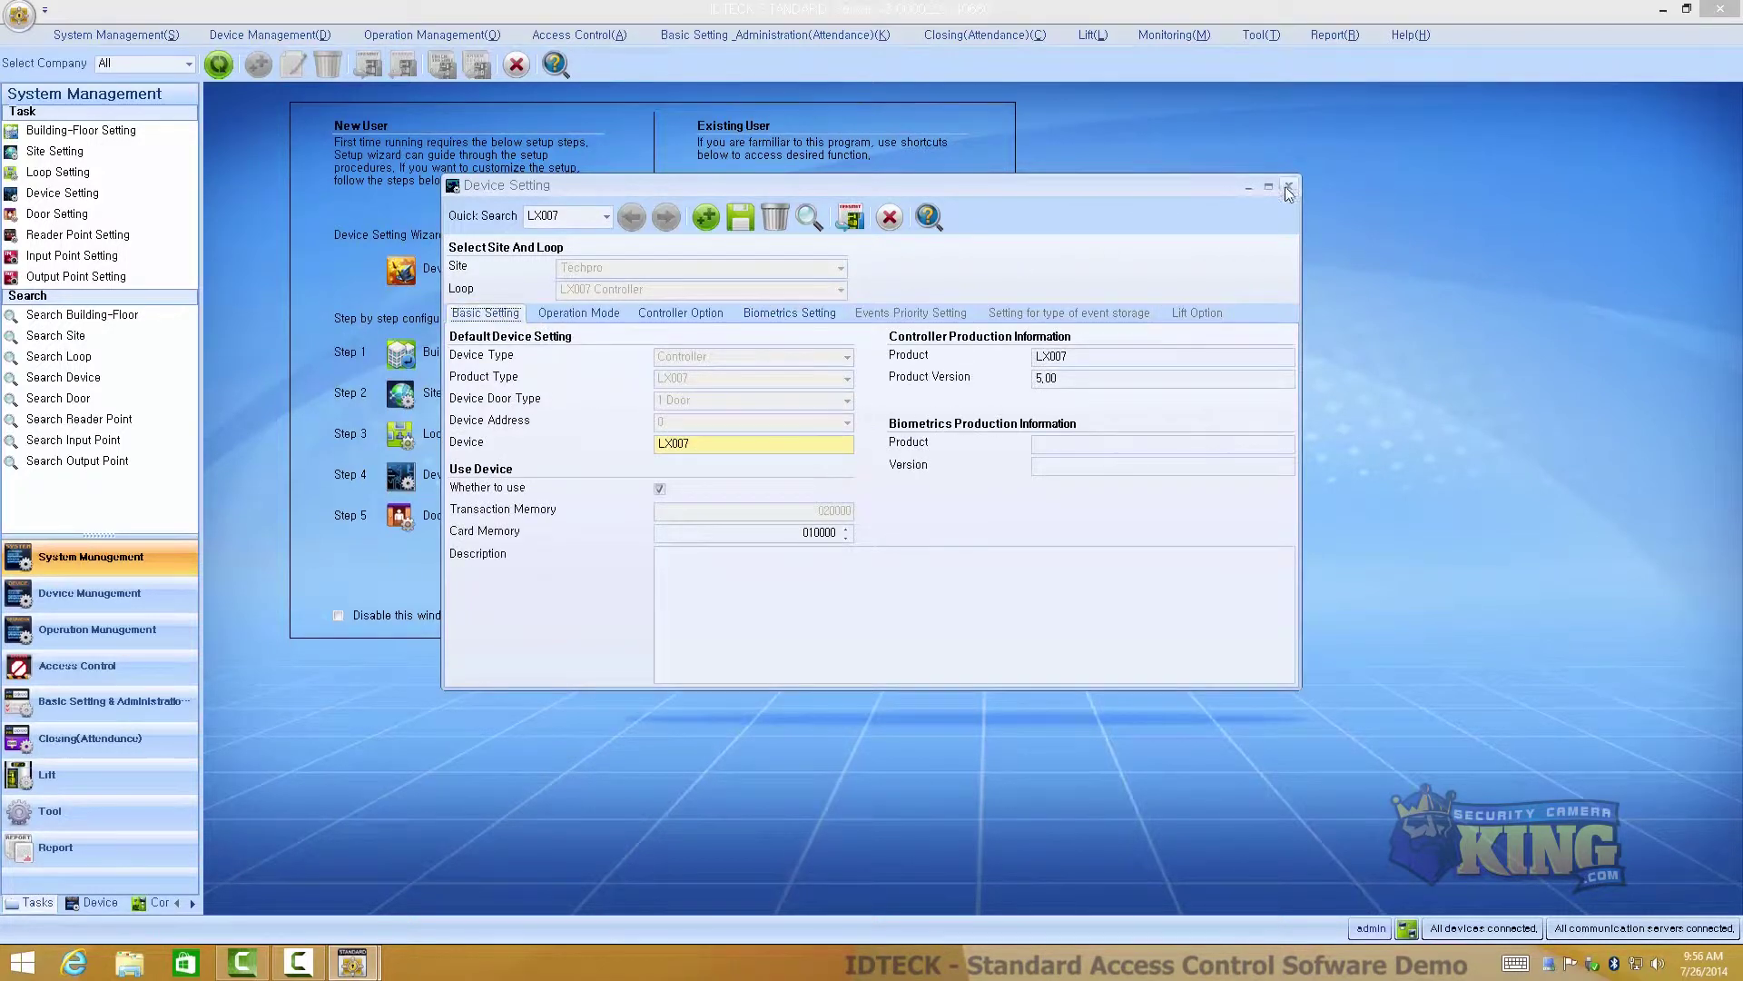
{"action": "left_click", "coordinate": [1288, 185]}
- Open the LX007's Front Door record and view the choices for operating time and unlock time schedule
{"action": "left_click", "coordinate": [404, 519]}
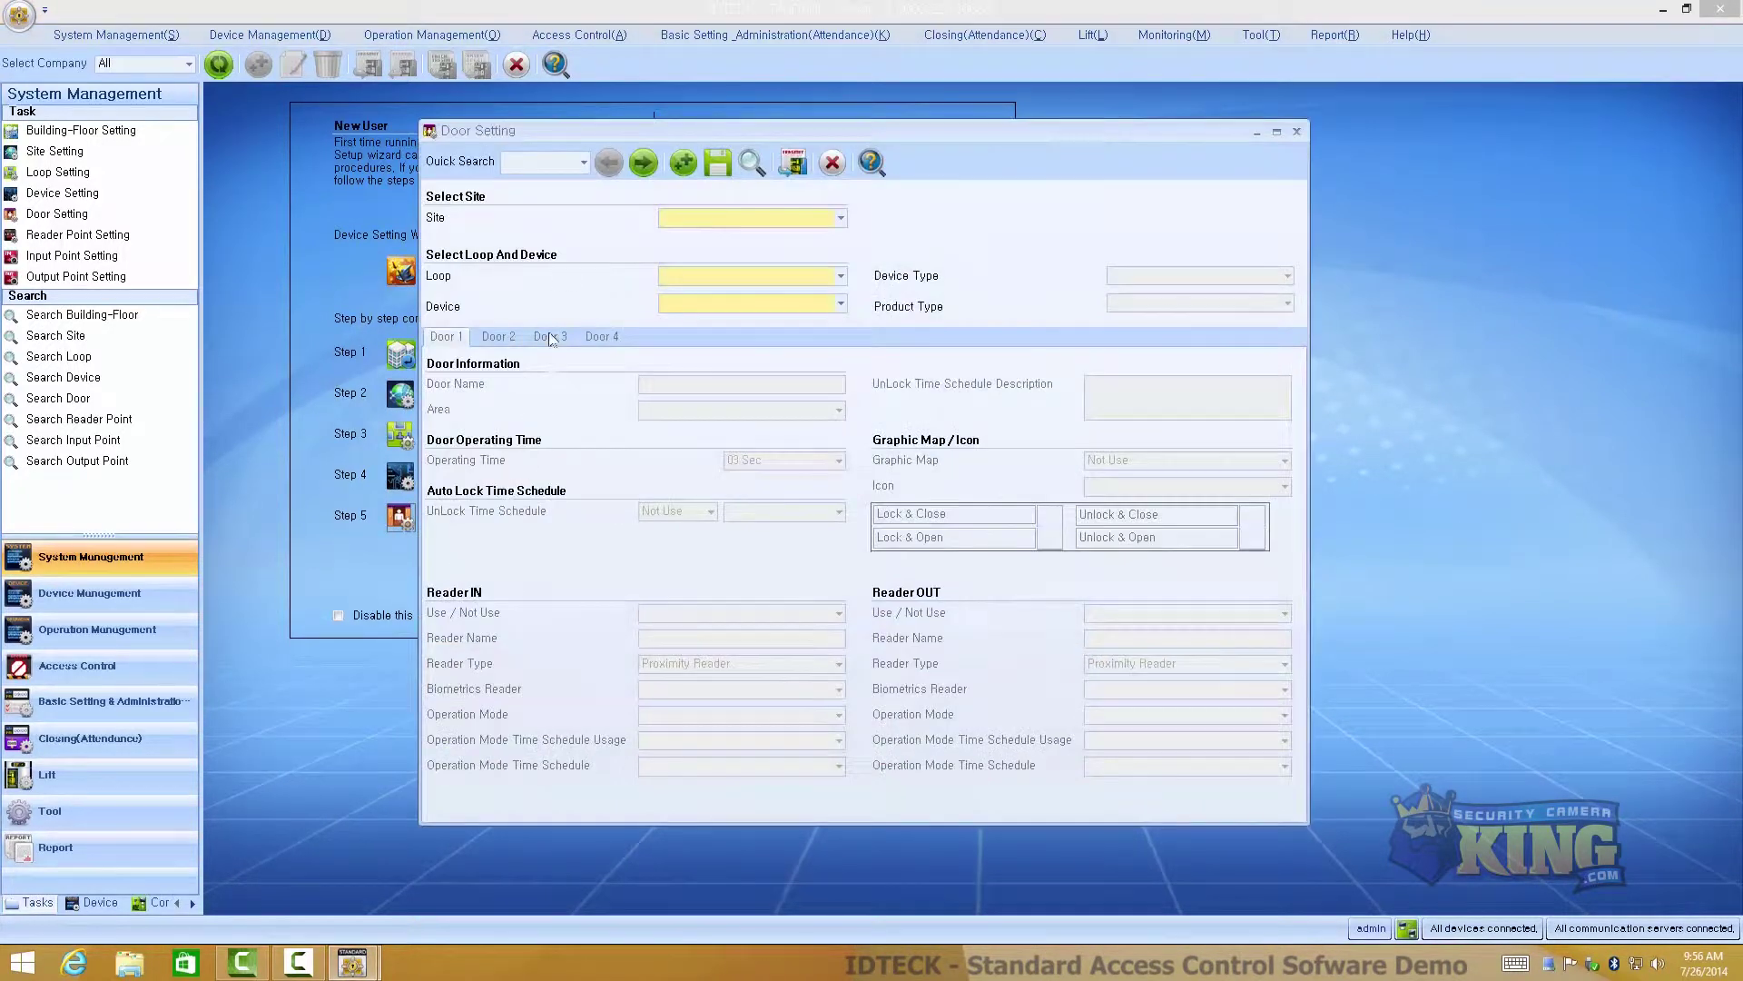
{"action": "left_click", "coordinate": [643, 161]}
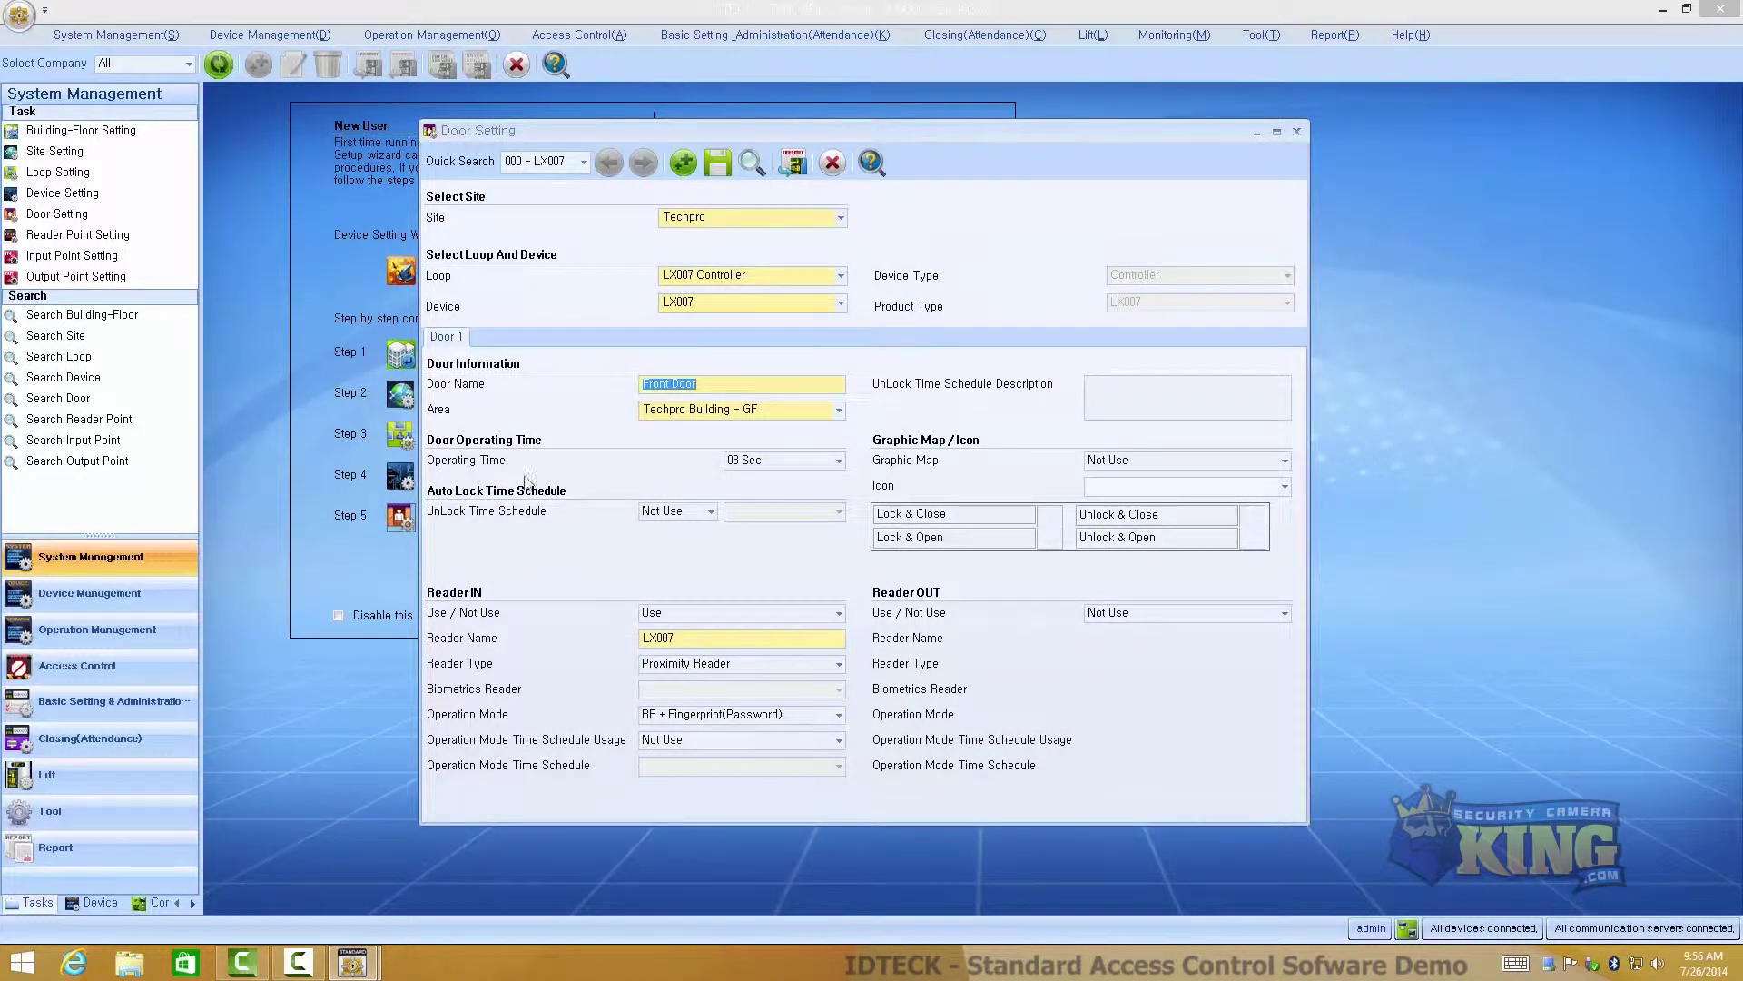
{"action": "left_click", "coordinate": [740, 460]}
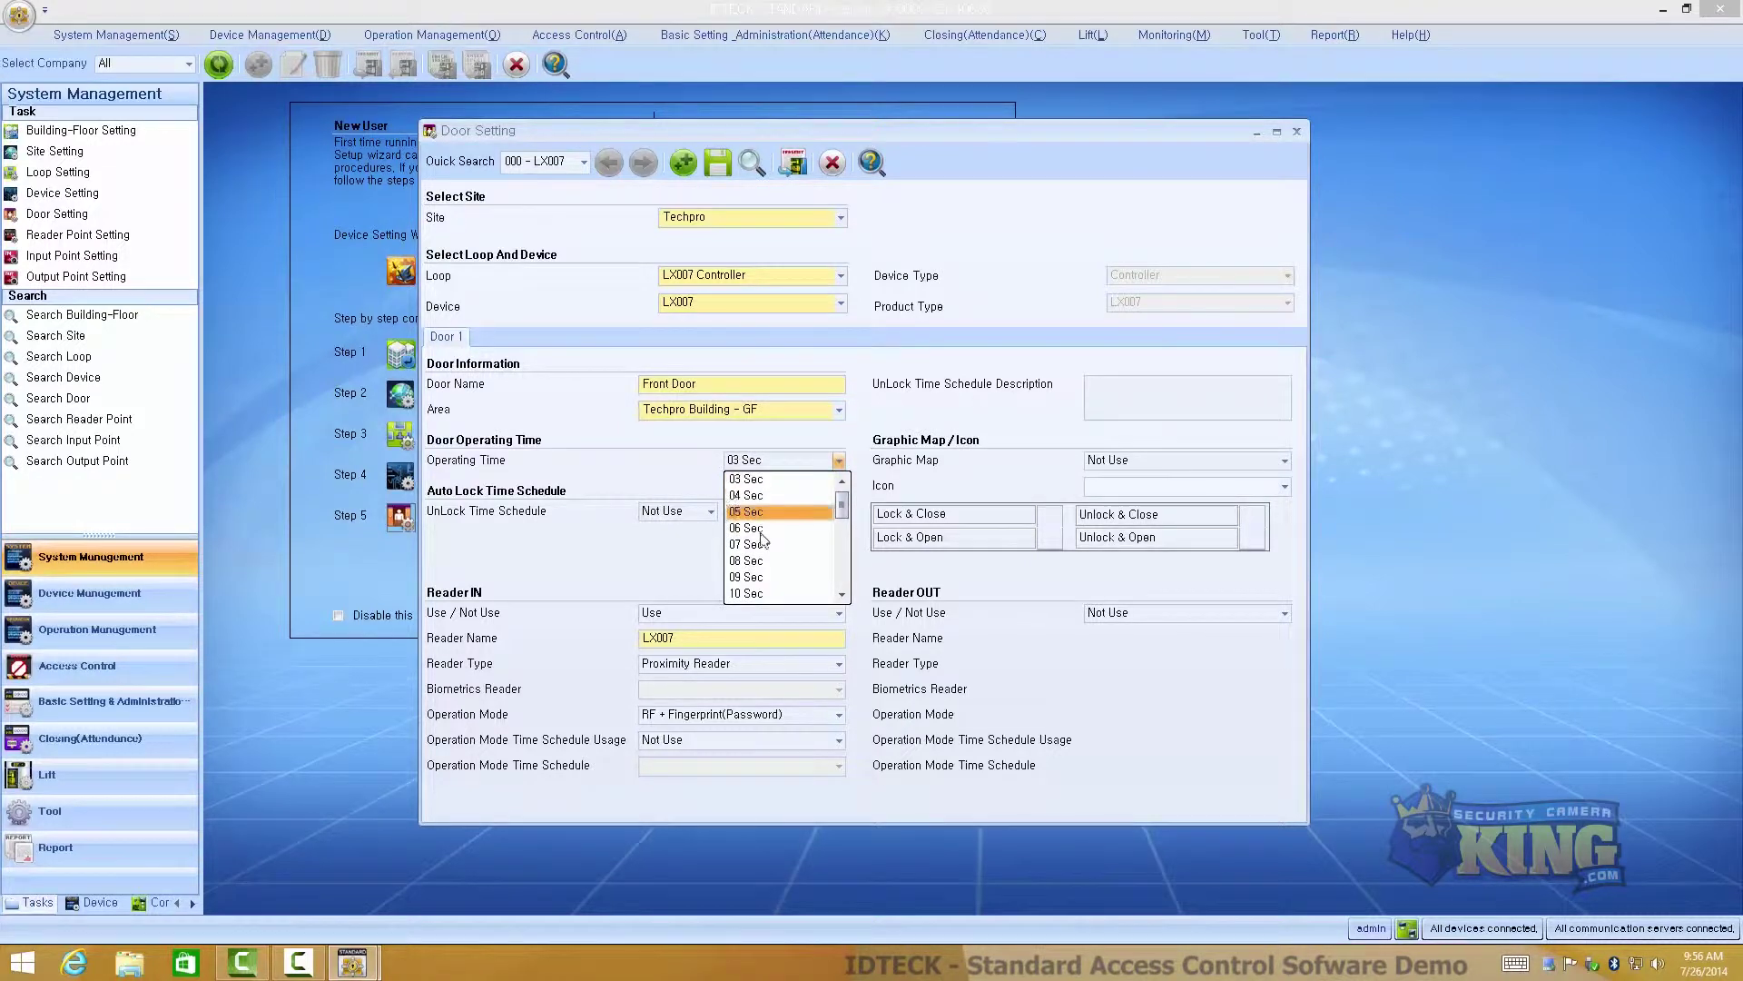
{"action": "left_click", "coordinate": [565, 560]}
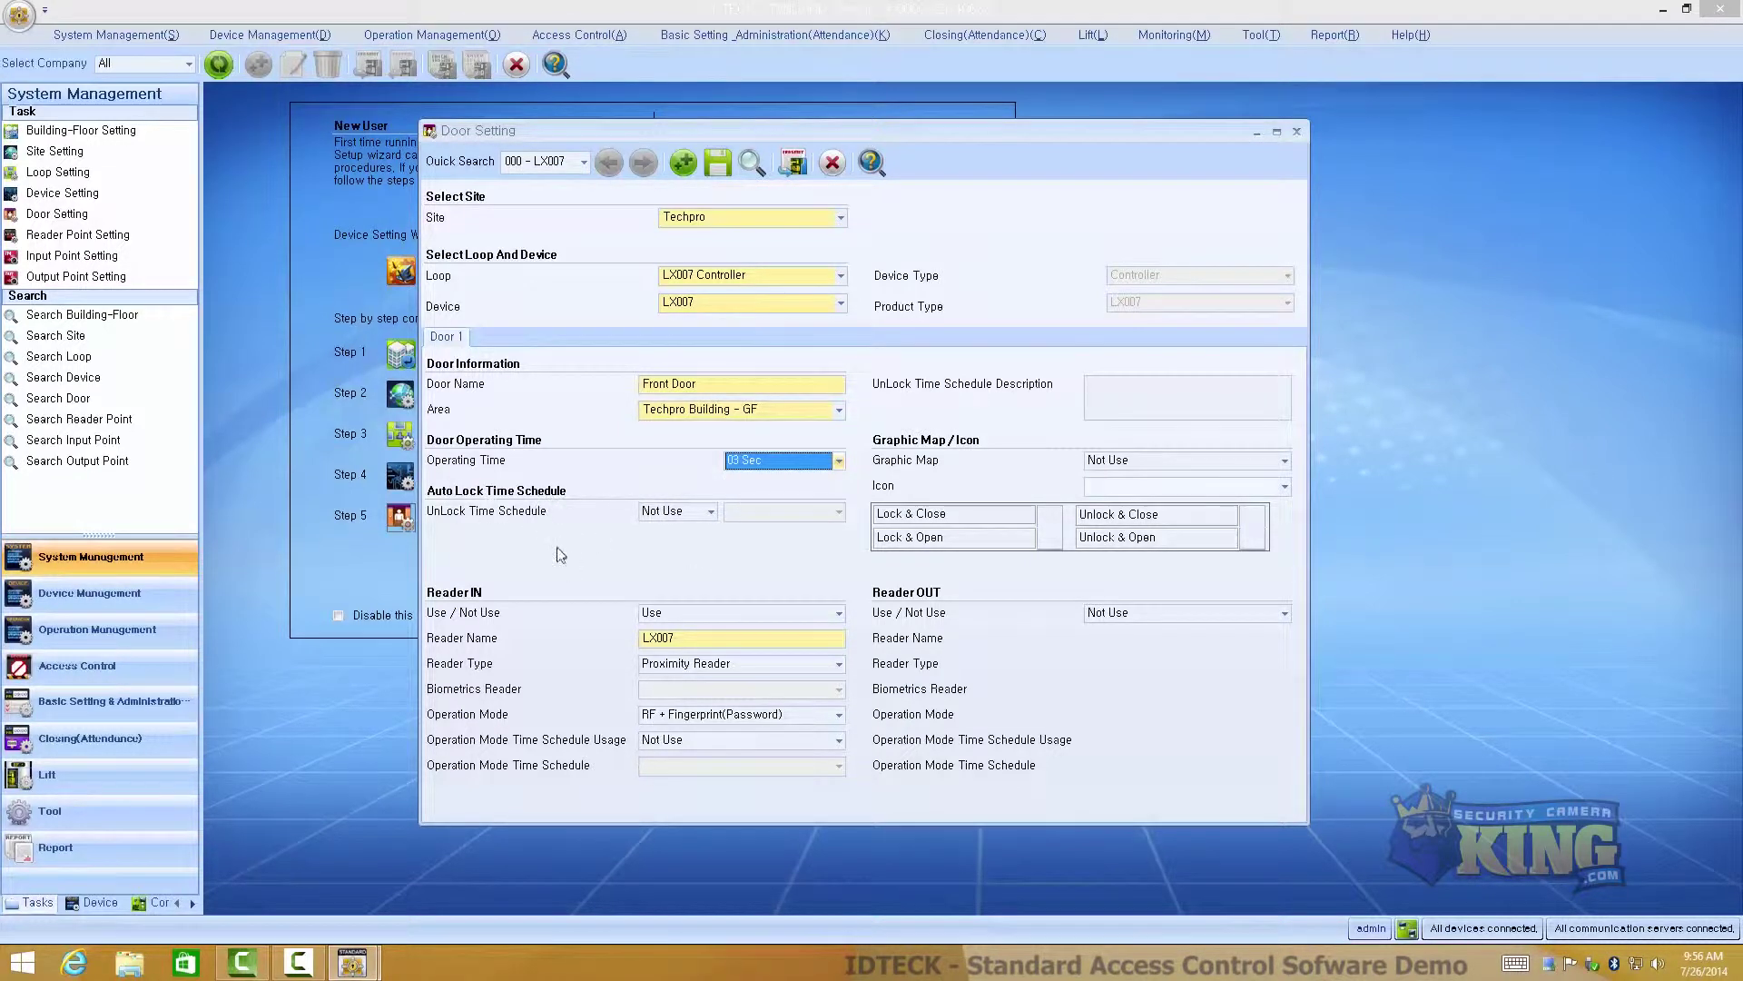
{"action": "left_click", "coordinate": [711, 514]}
{"action": "left_click", "coordinate": [617, 471]}
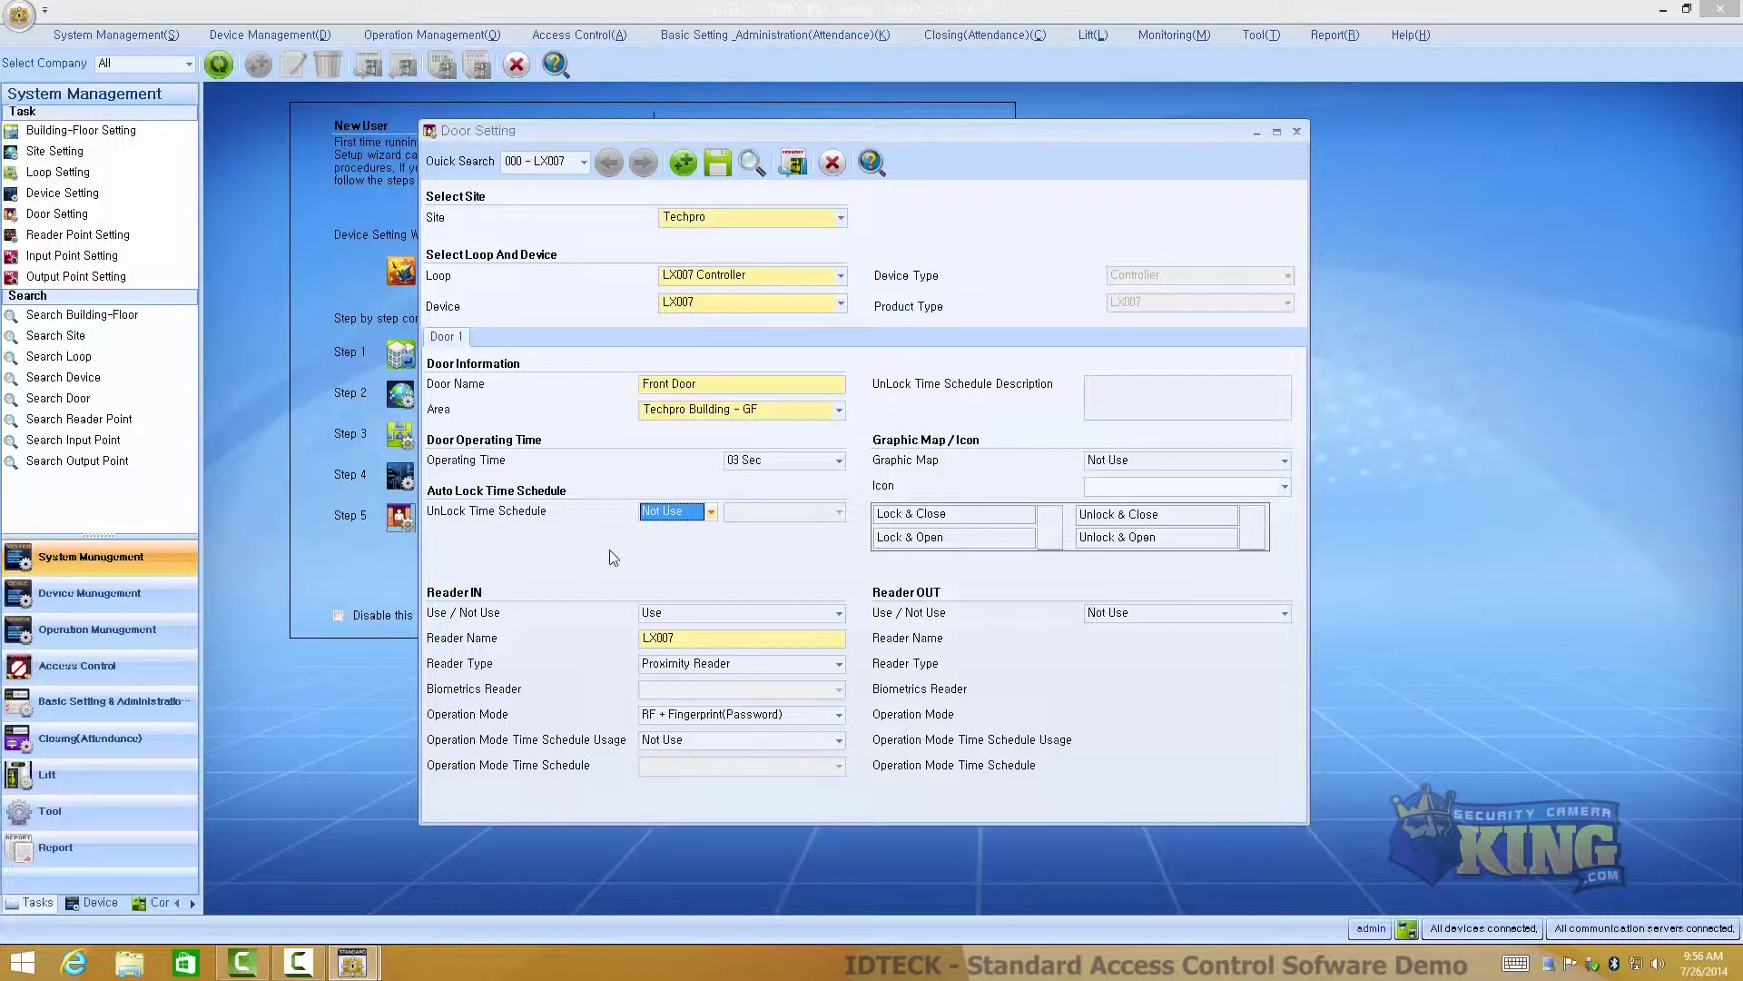
- View the reader type and operation mode choices for the Front Door's Reader IN, then close the door settings
{"action": "left_click", "coordinate": [839, 664]}
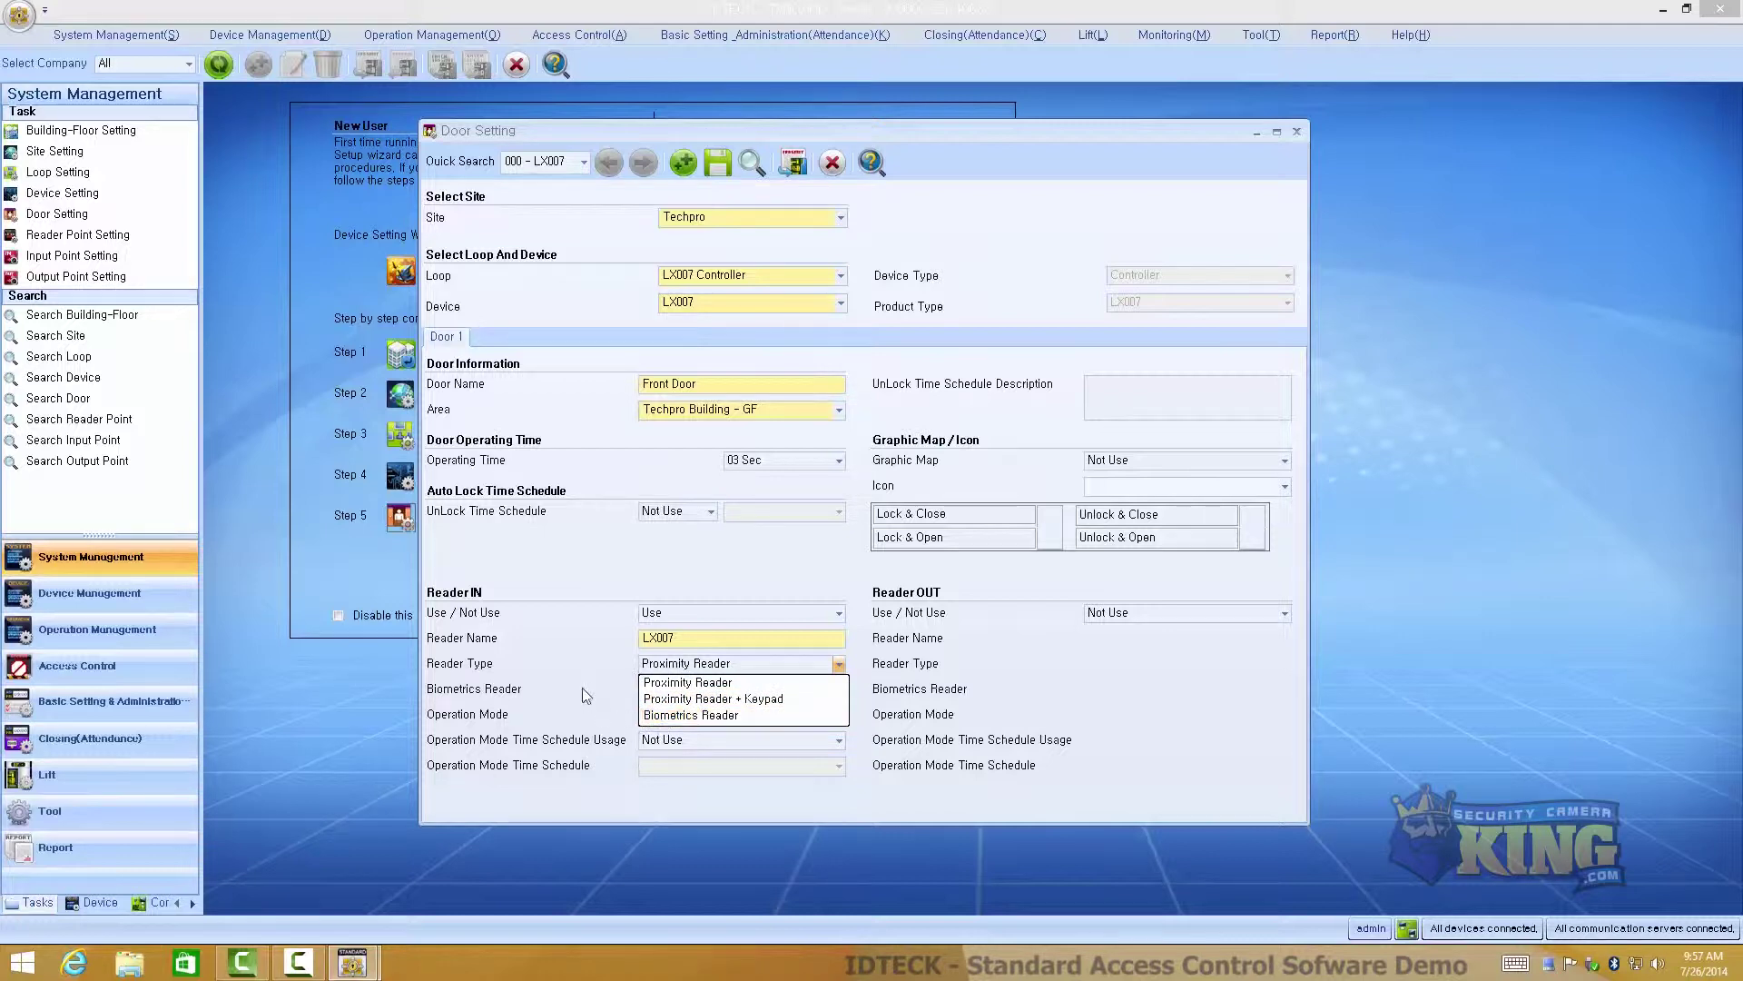
{"action": "left_click", "coordinate": [659, 717]}
{"action": "left_click", "coordinate": [676, 716]}
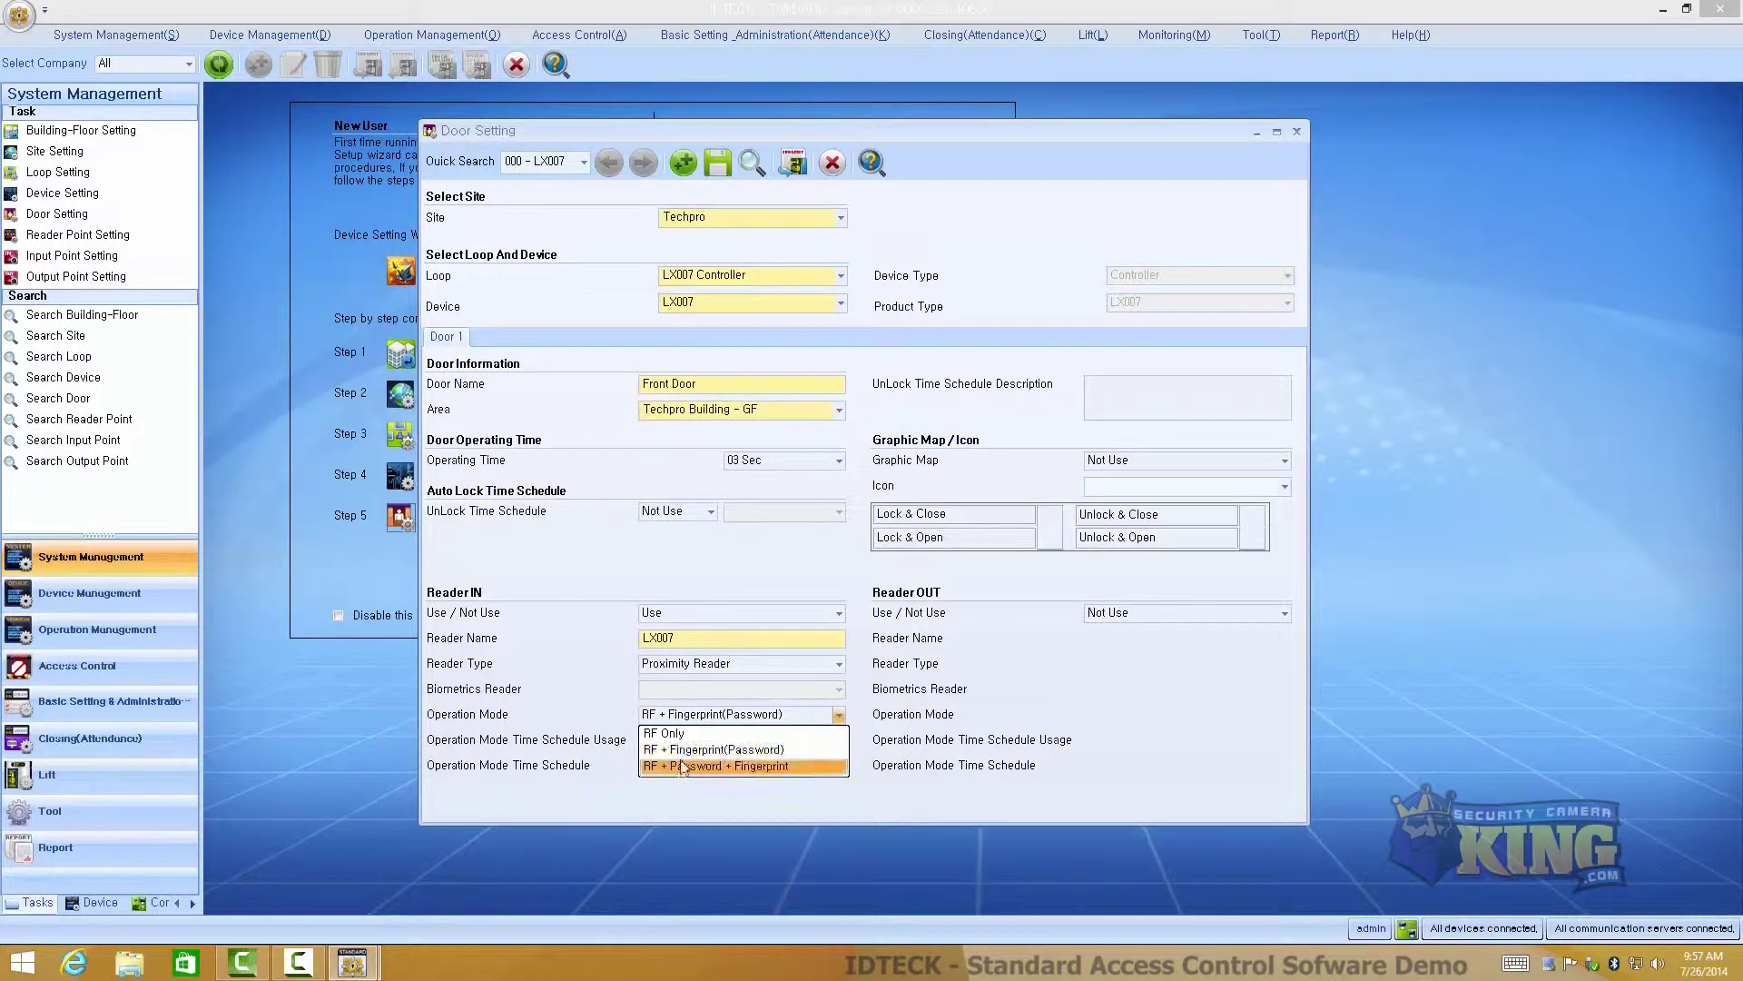
{"action": "left_click", "coordinate": [605, 730]}
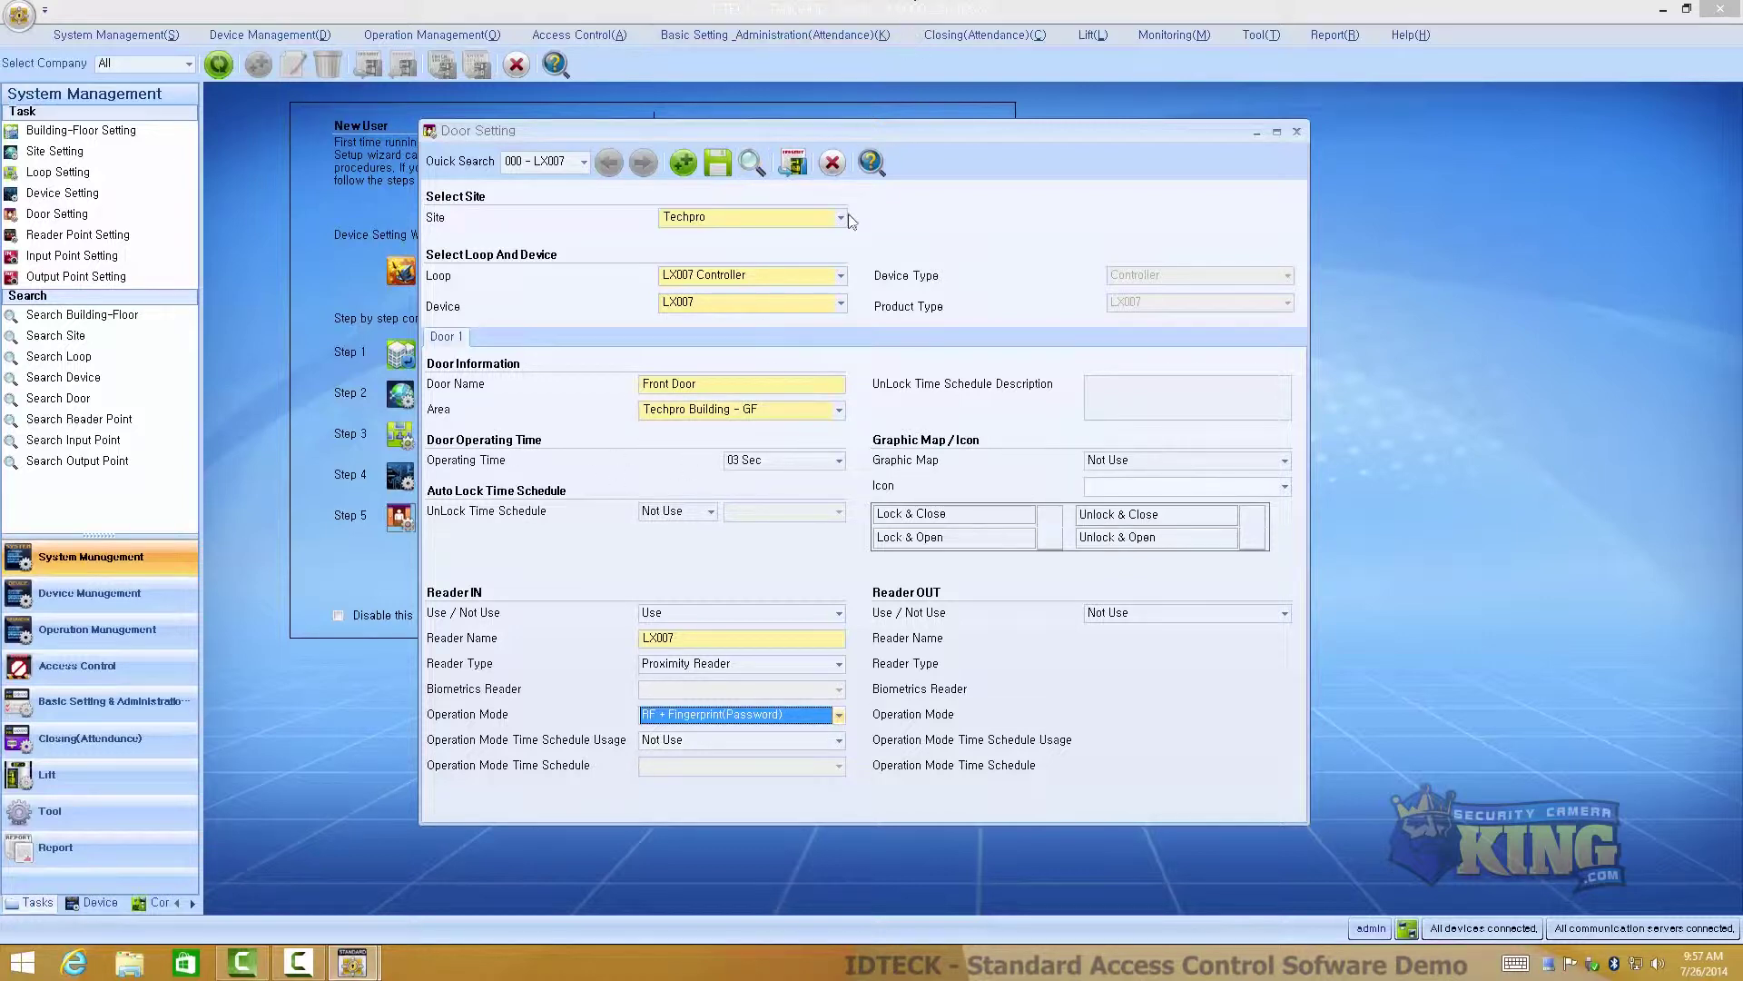
{"action": "left_click", "coordinate": [1299, 133]}
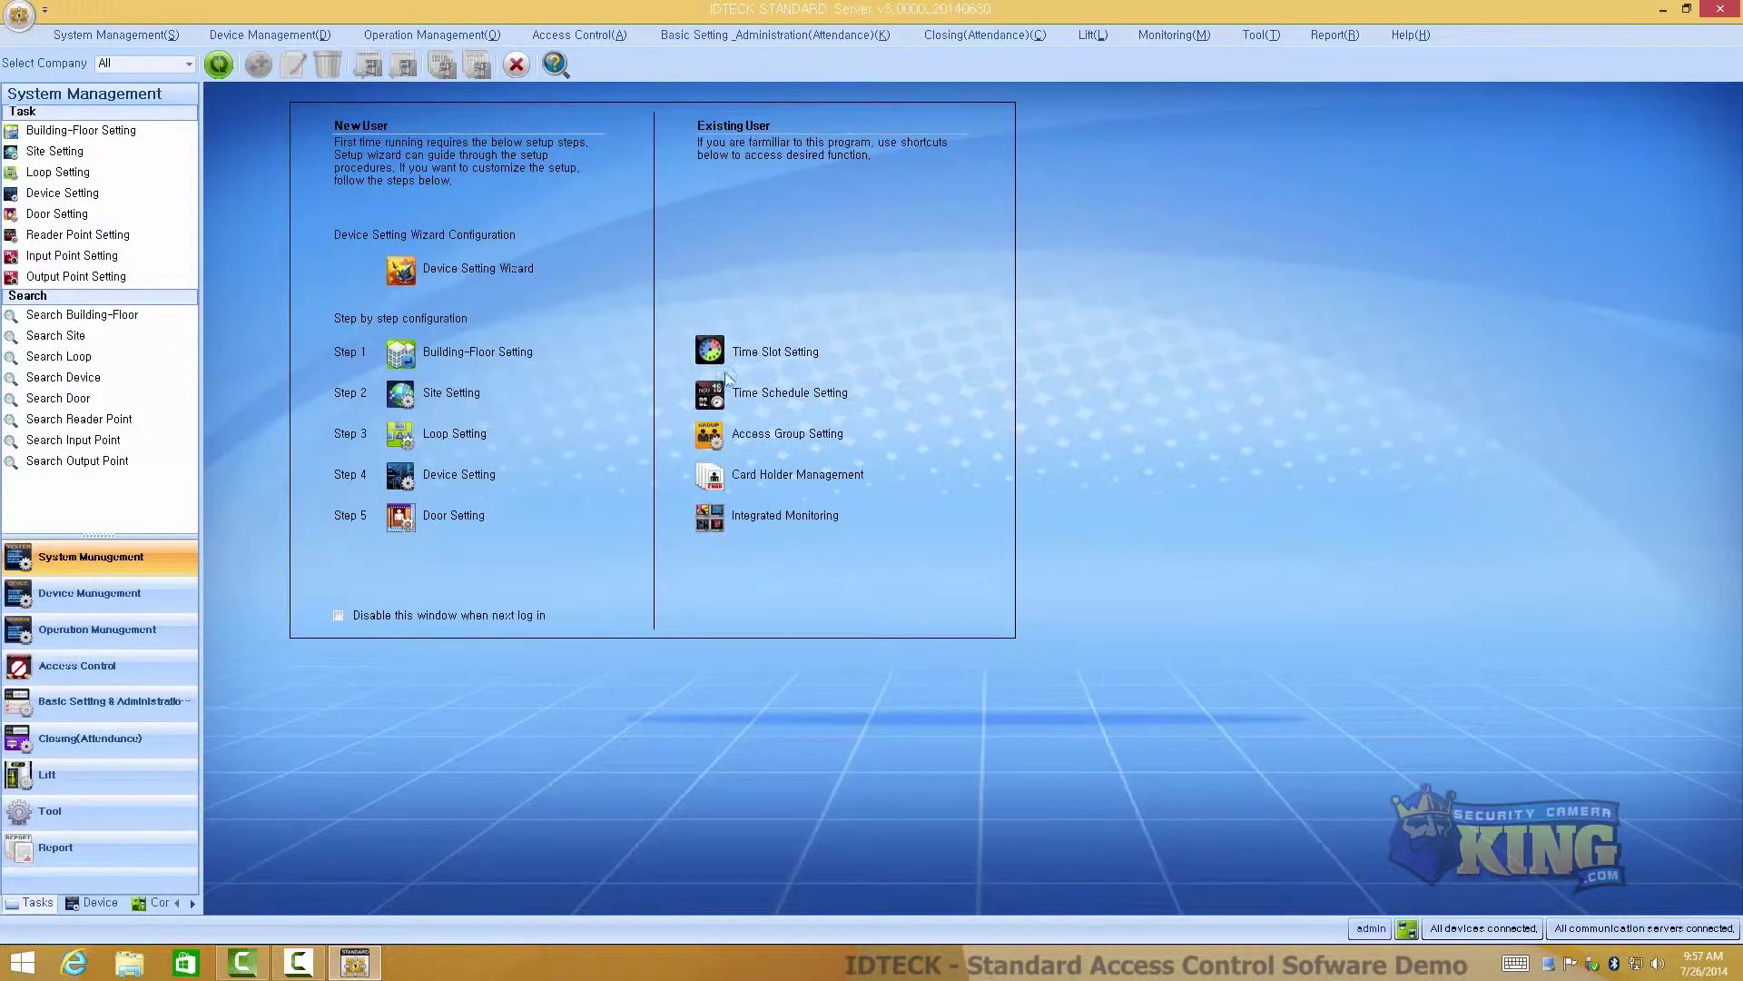
- Review the intervals of the Employees and Managers time slots, then close the time slot settings
{"action": "left_click", "coordinate": [721, 354]}
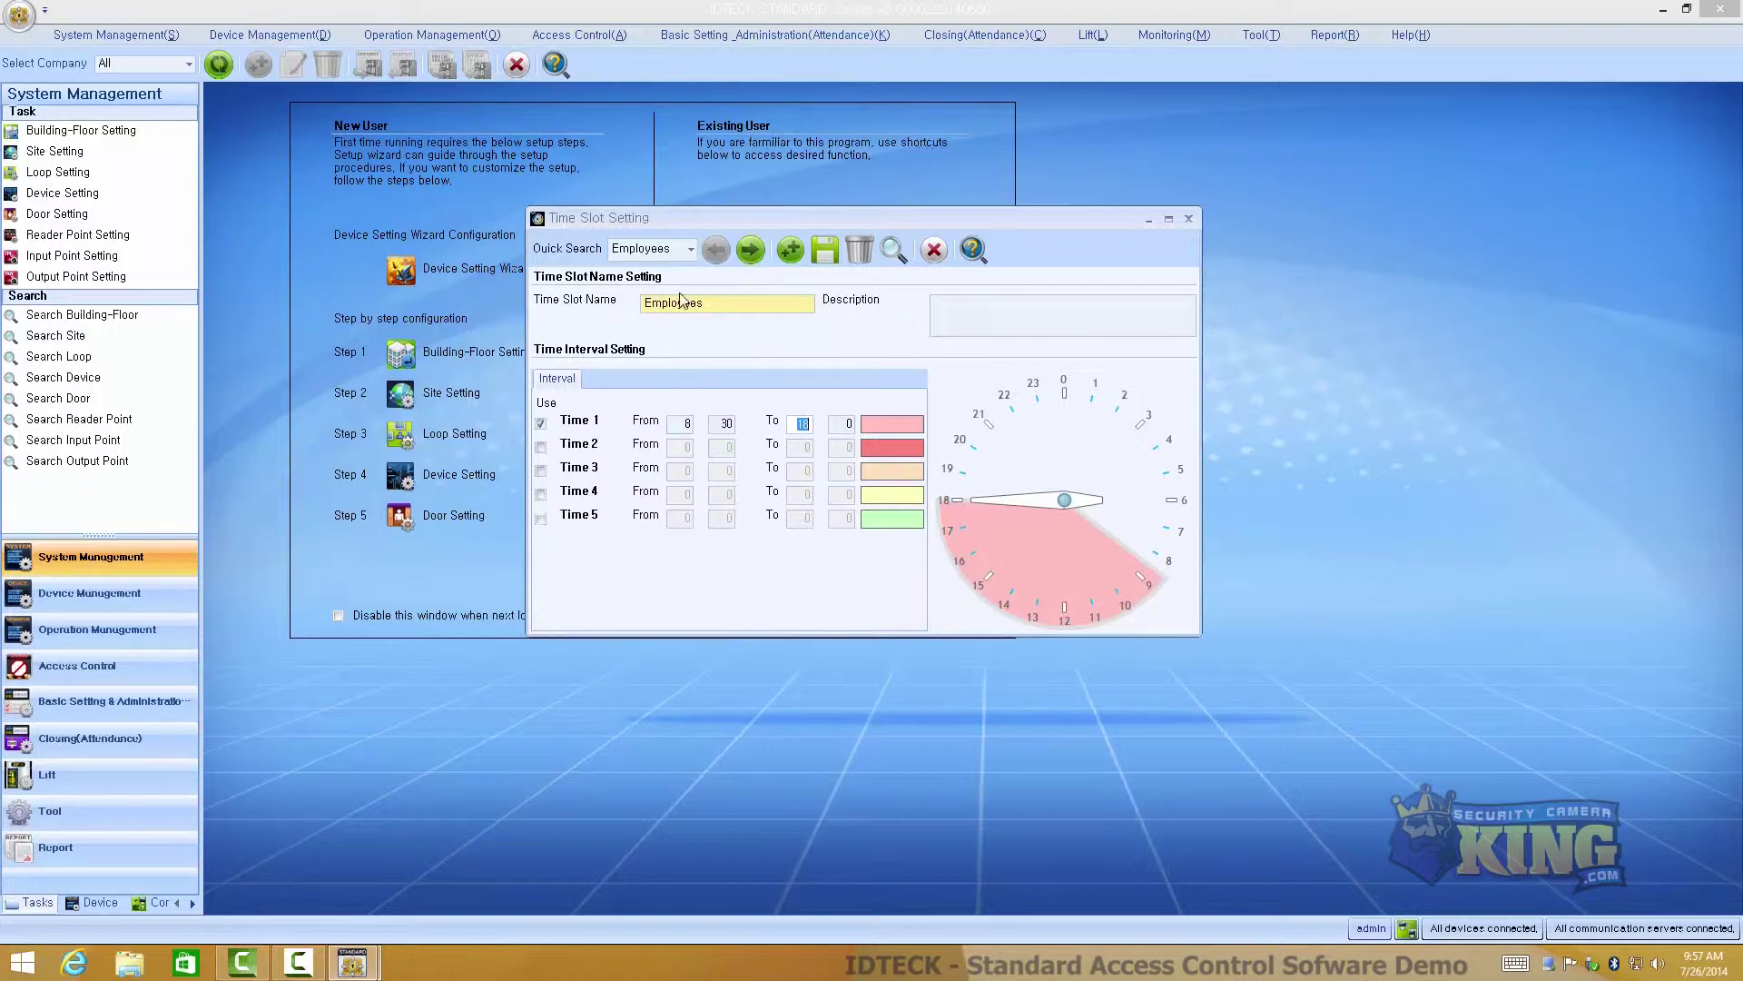
{"action": "left_click", "coordinate": [672, 248]}
{"action": "left_click", "coordinate": [635, 299]}
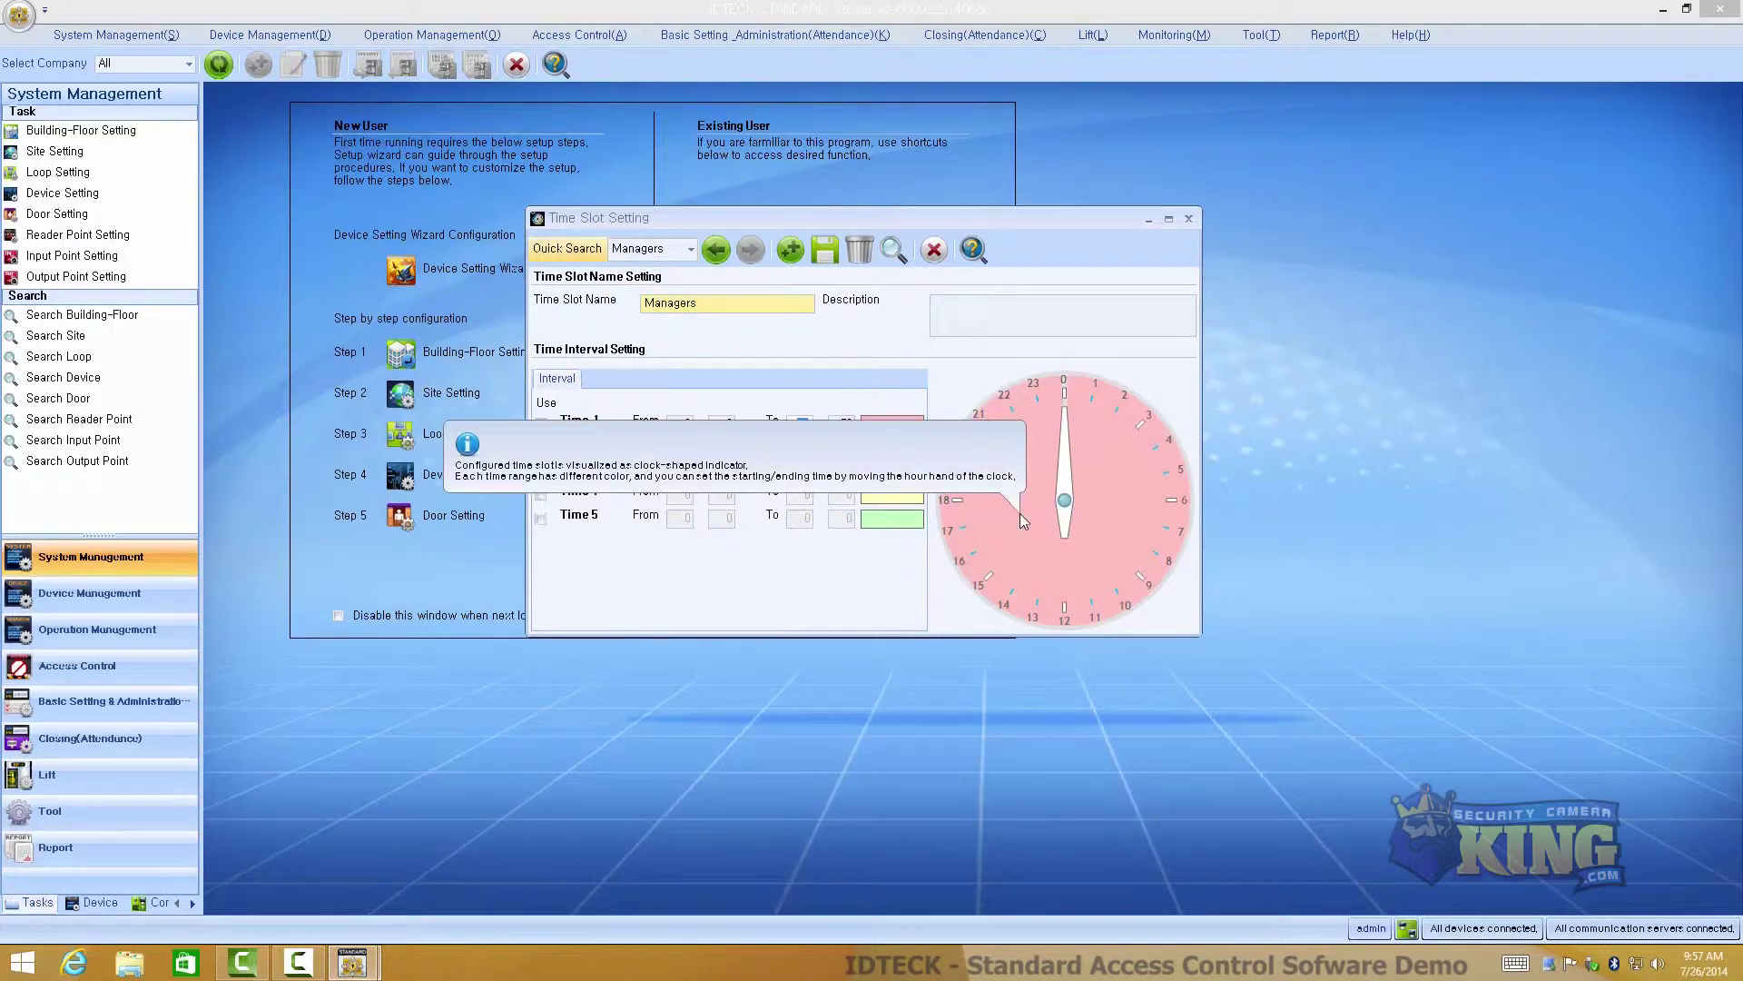
{"action": "left_click", "coordinate": [1189, 218]}
- Open the time schedule settings and view the available time schedule codes without choosing one
{"action": "left_click", "coordinate": [811, 345]}
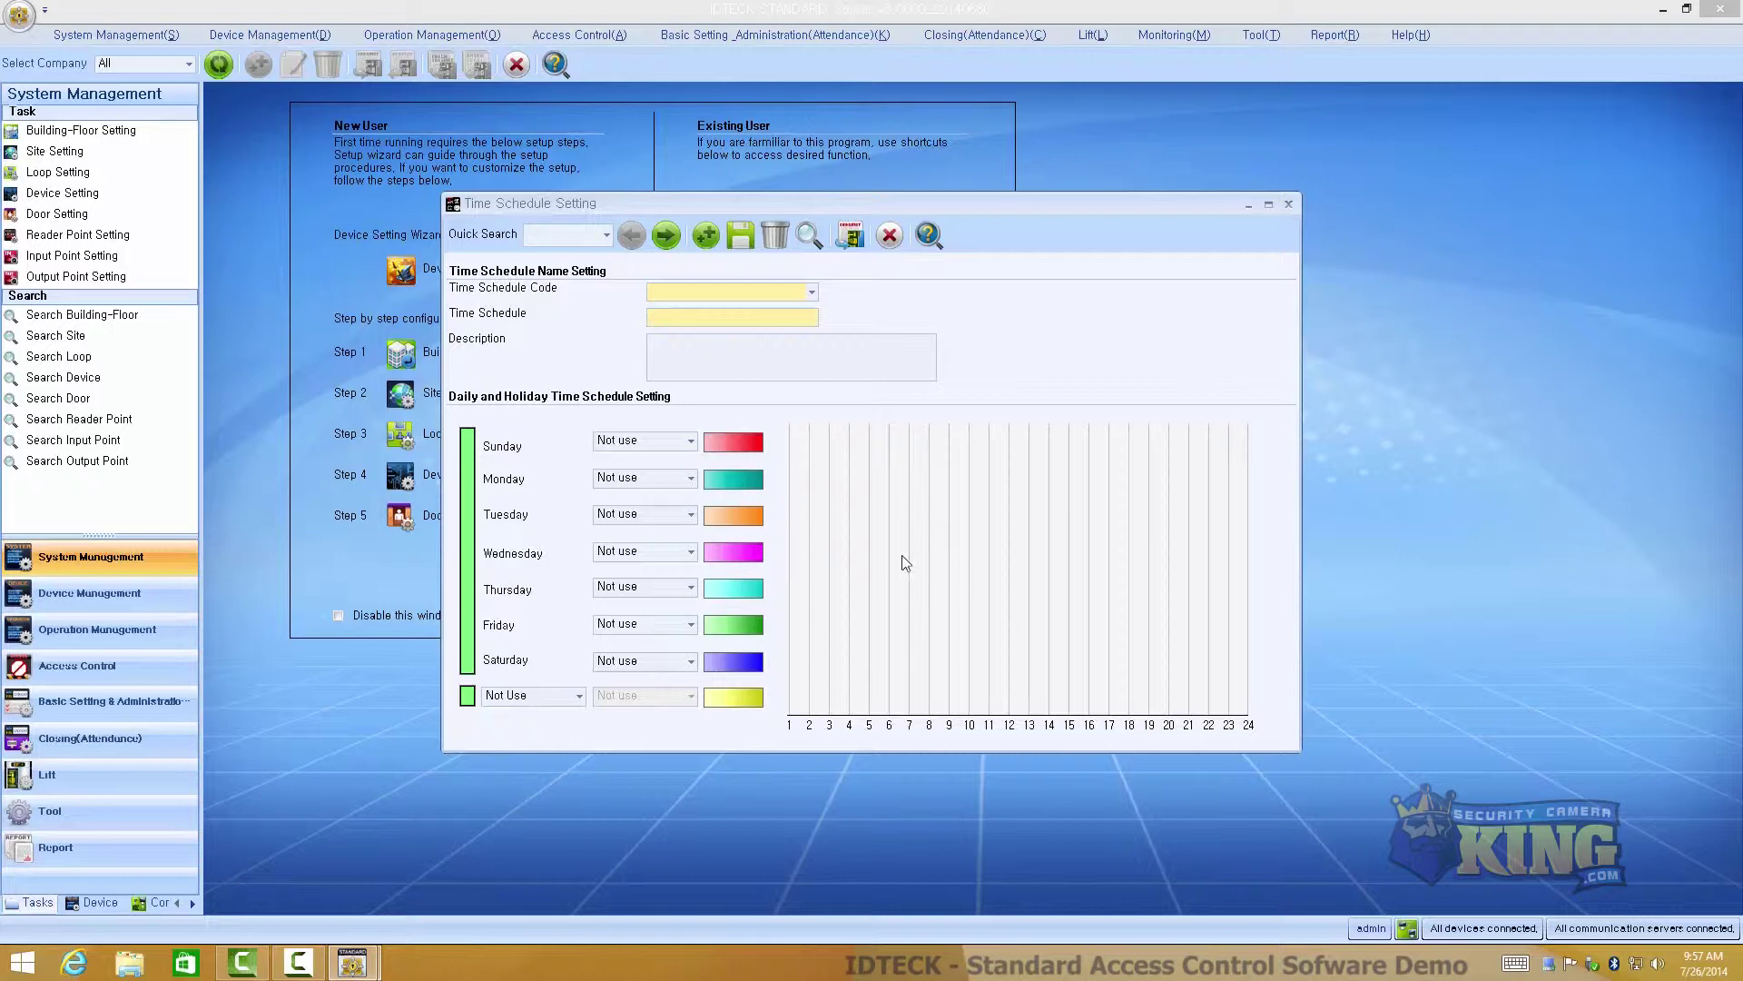
{"action": "left_click", "coordinate": [753, 295]}
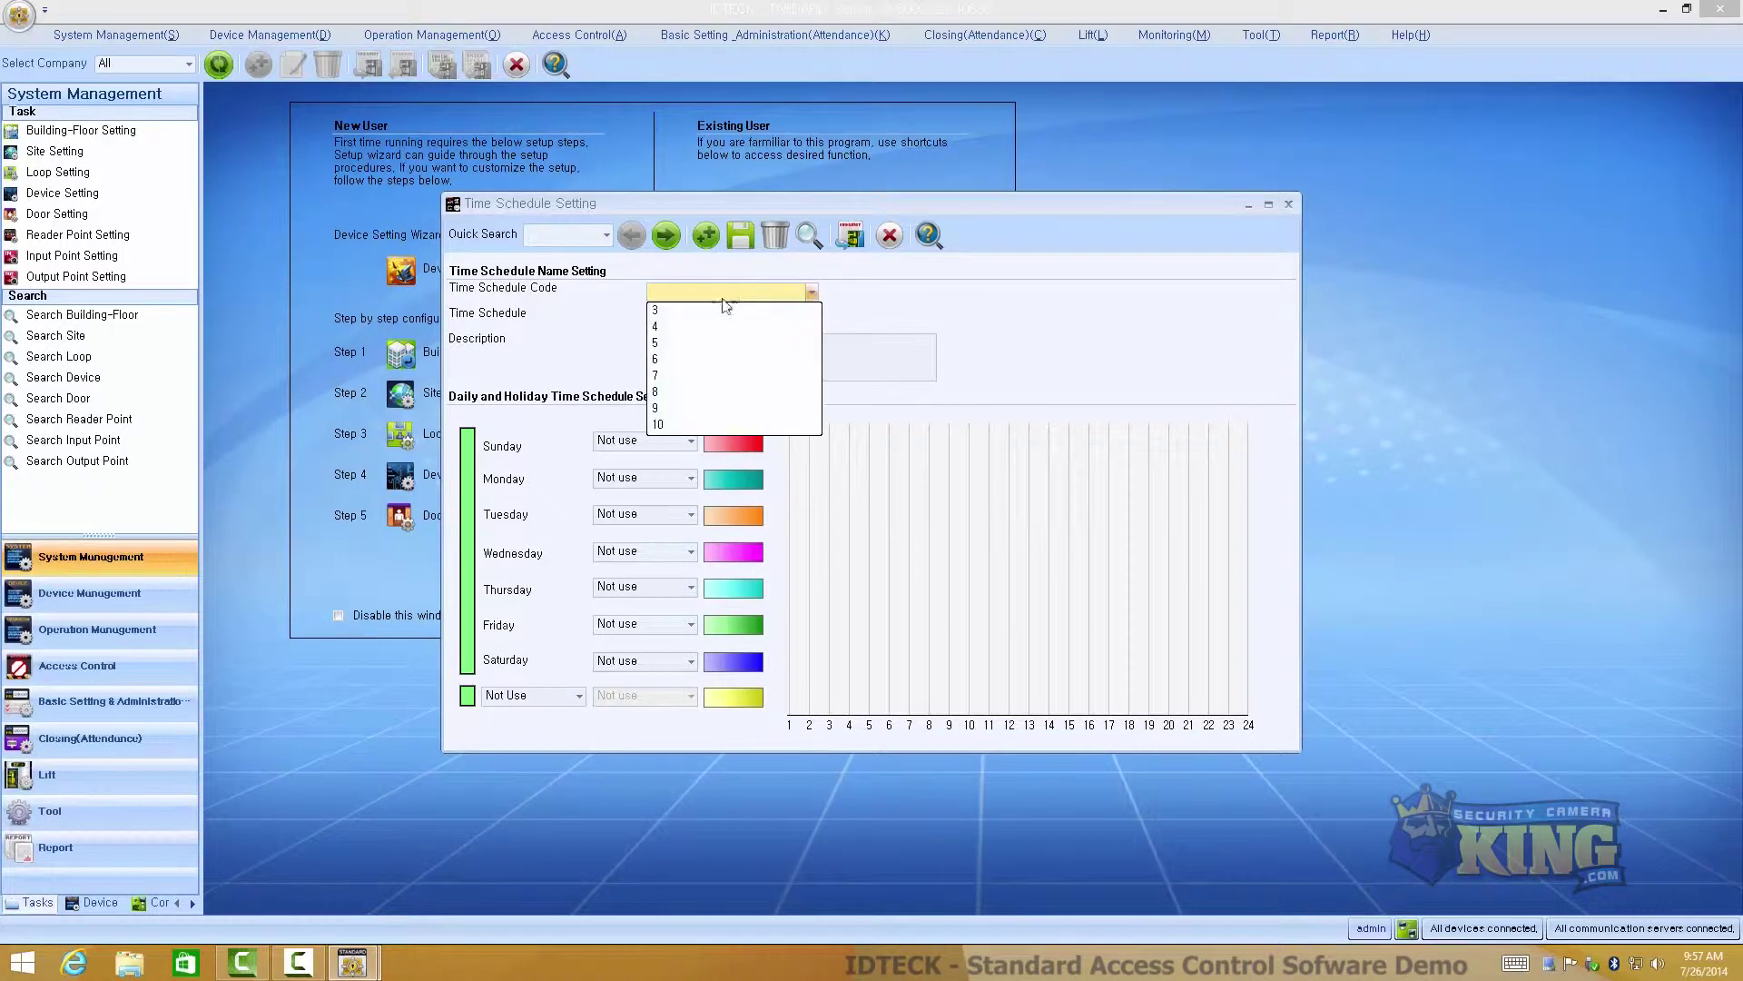
{"action": "left_click", "coordinate": [954, 325]}
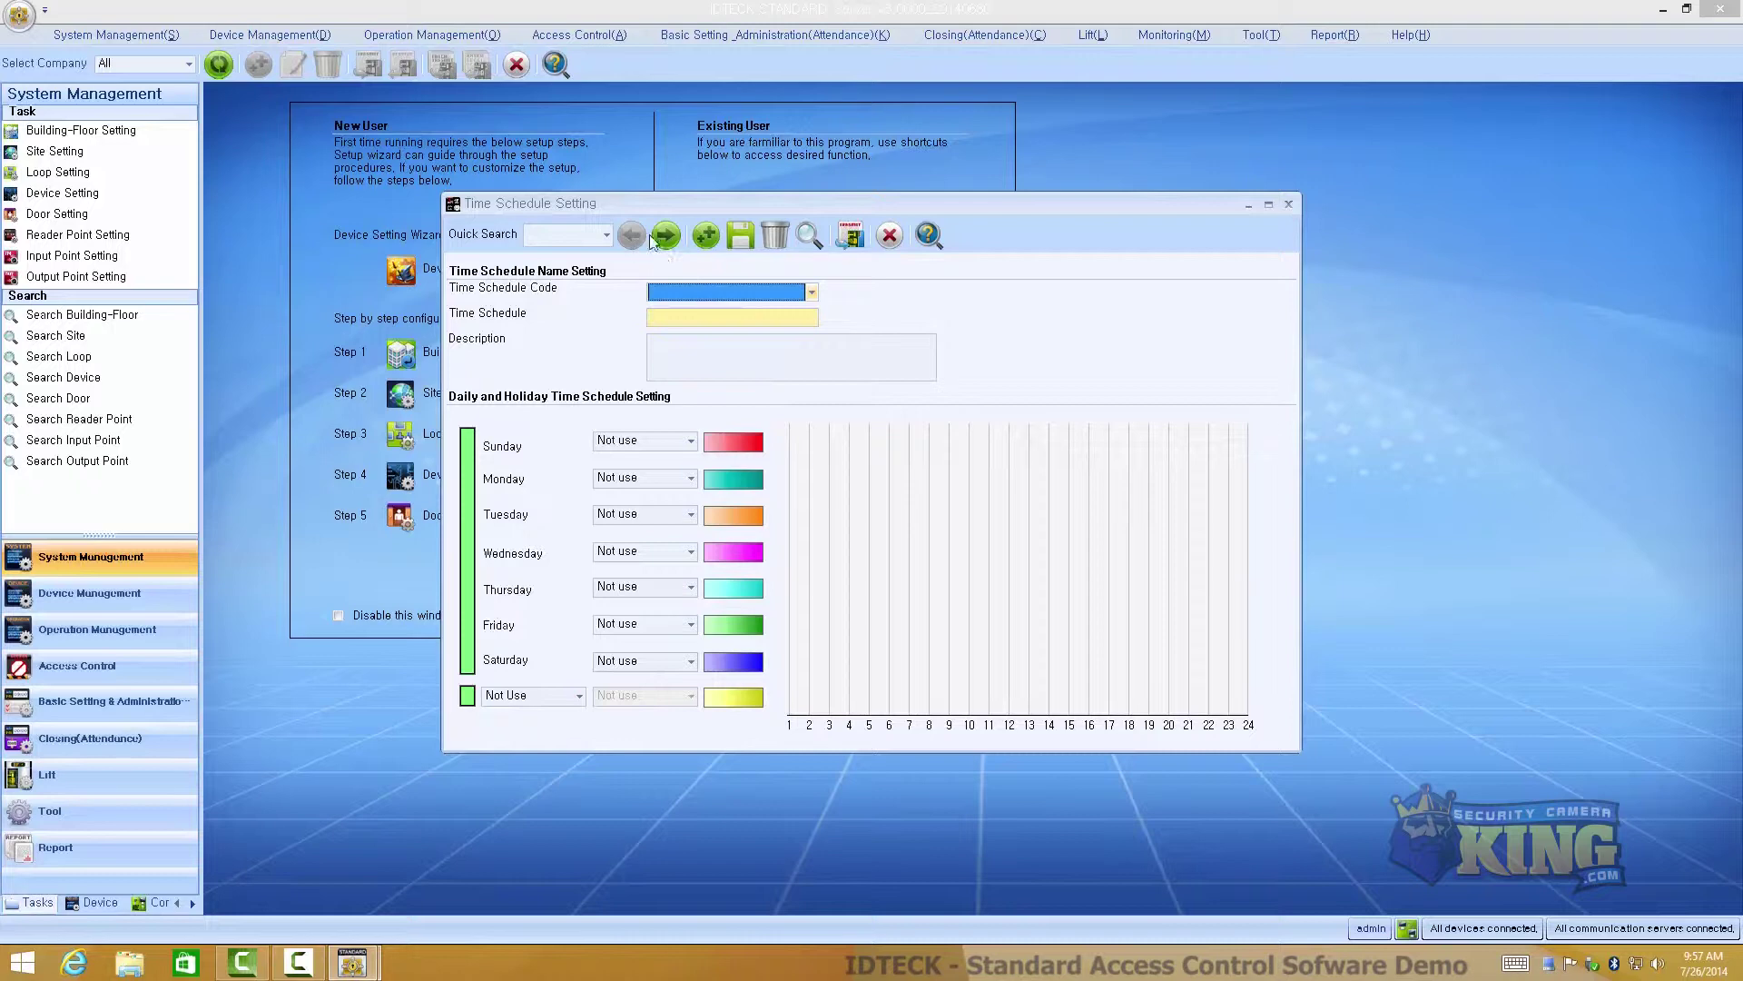
- Review the daily time slots assigned in the Employees and Managers time schedules, then close the time schedule settings
{"action": "left_click", "coordinate": [607, 234]}
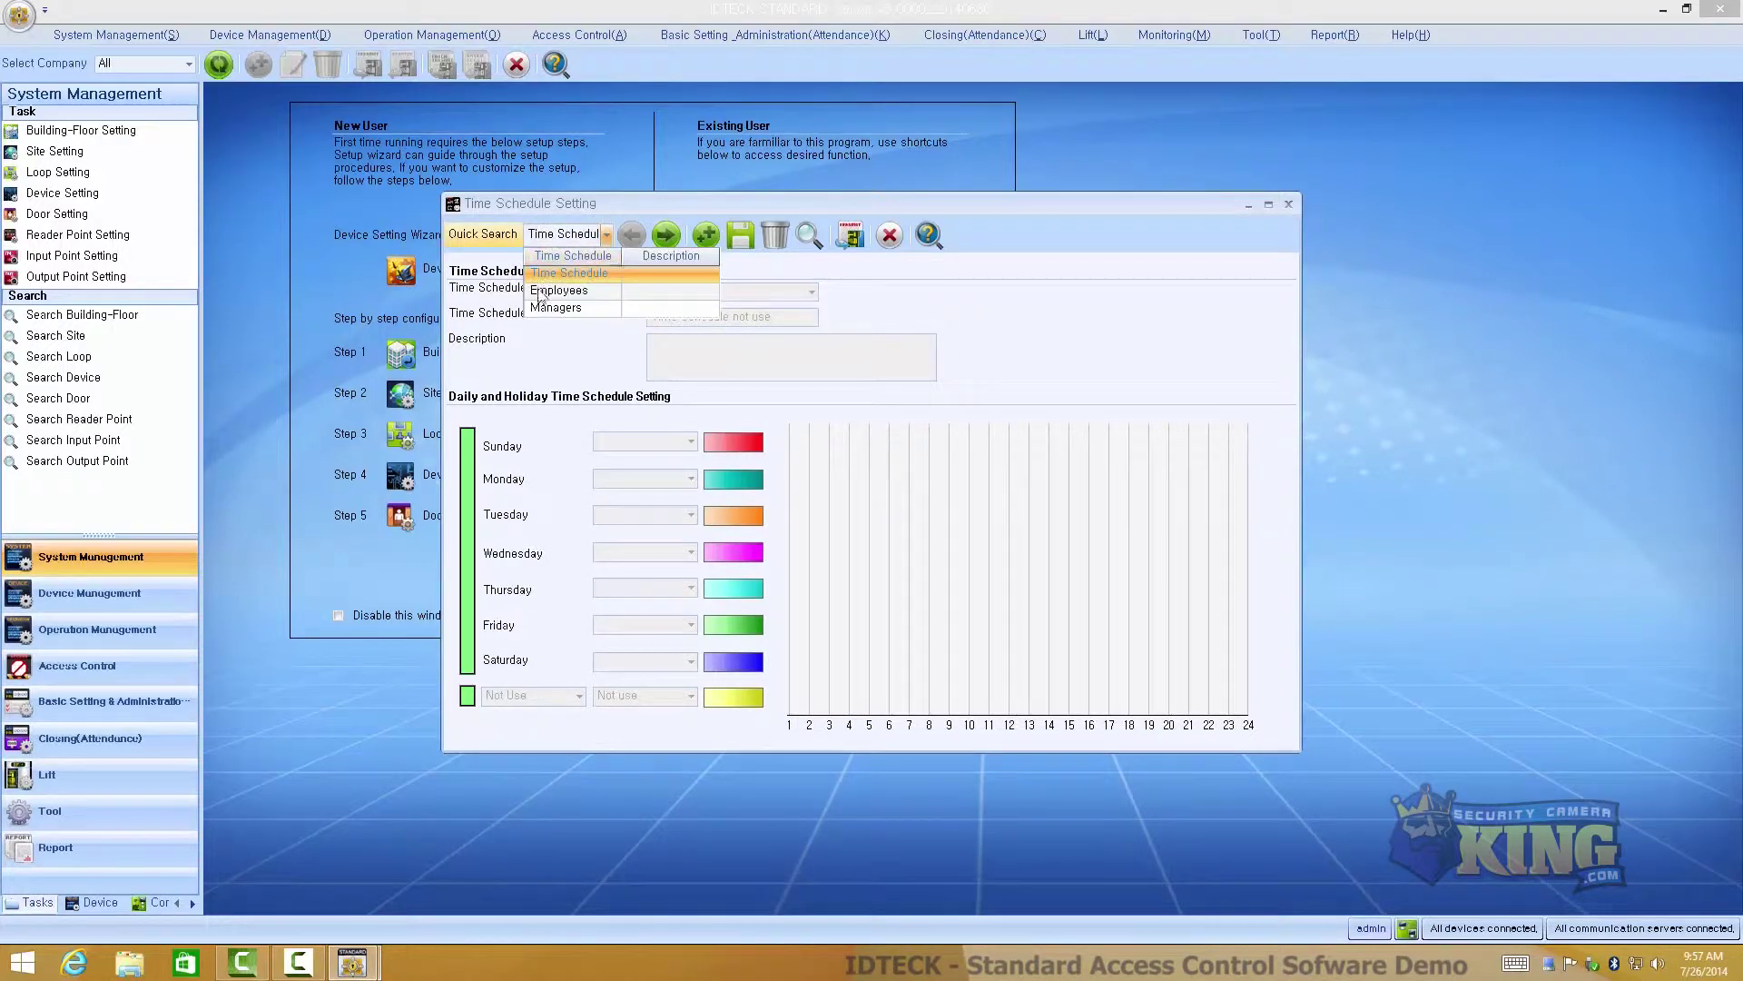
{"action": "left_click", "coordinate": [539, 291]}
{"action": "left_click", "coordinate": [607, 234]}
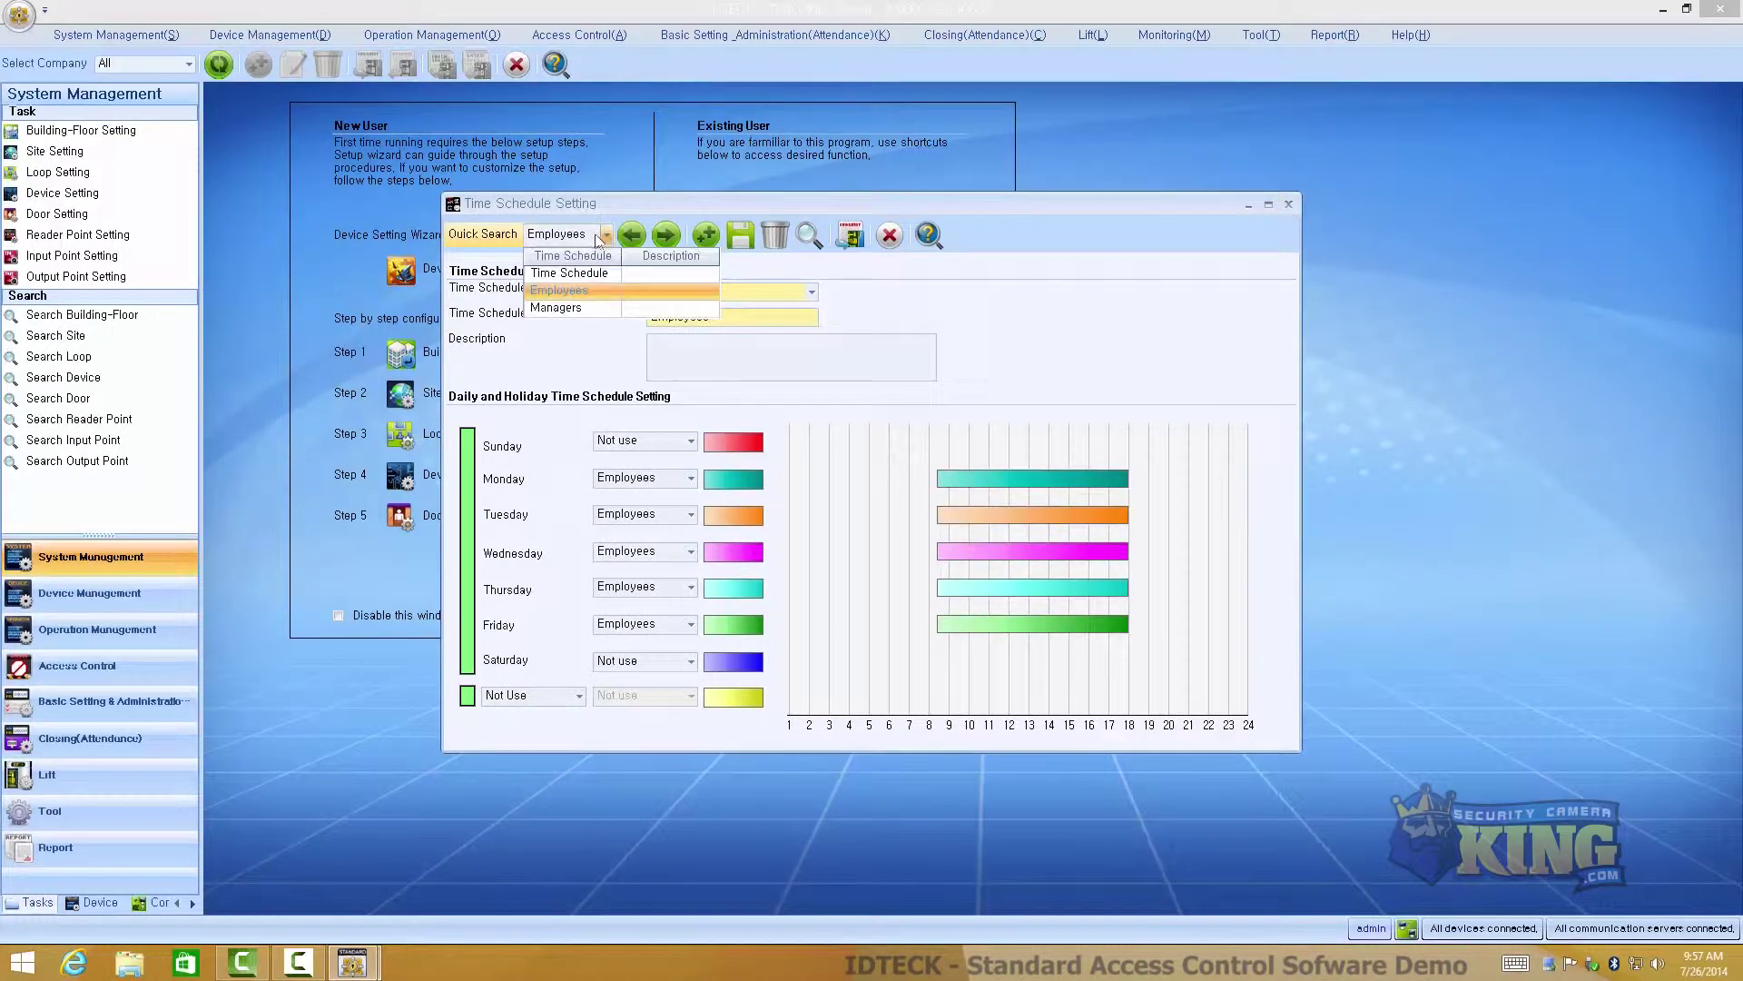
{"action": "left_click", "coordinate": [552, 307]}
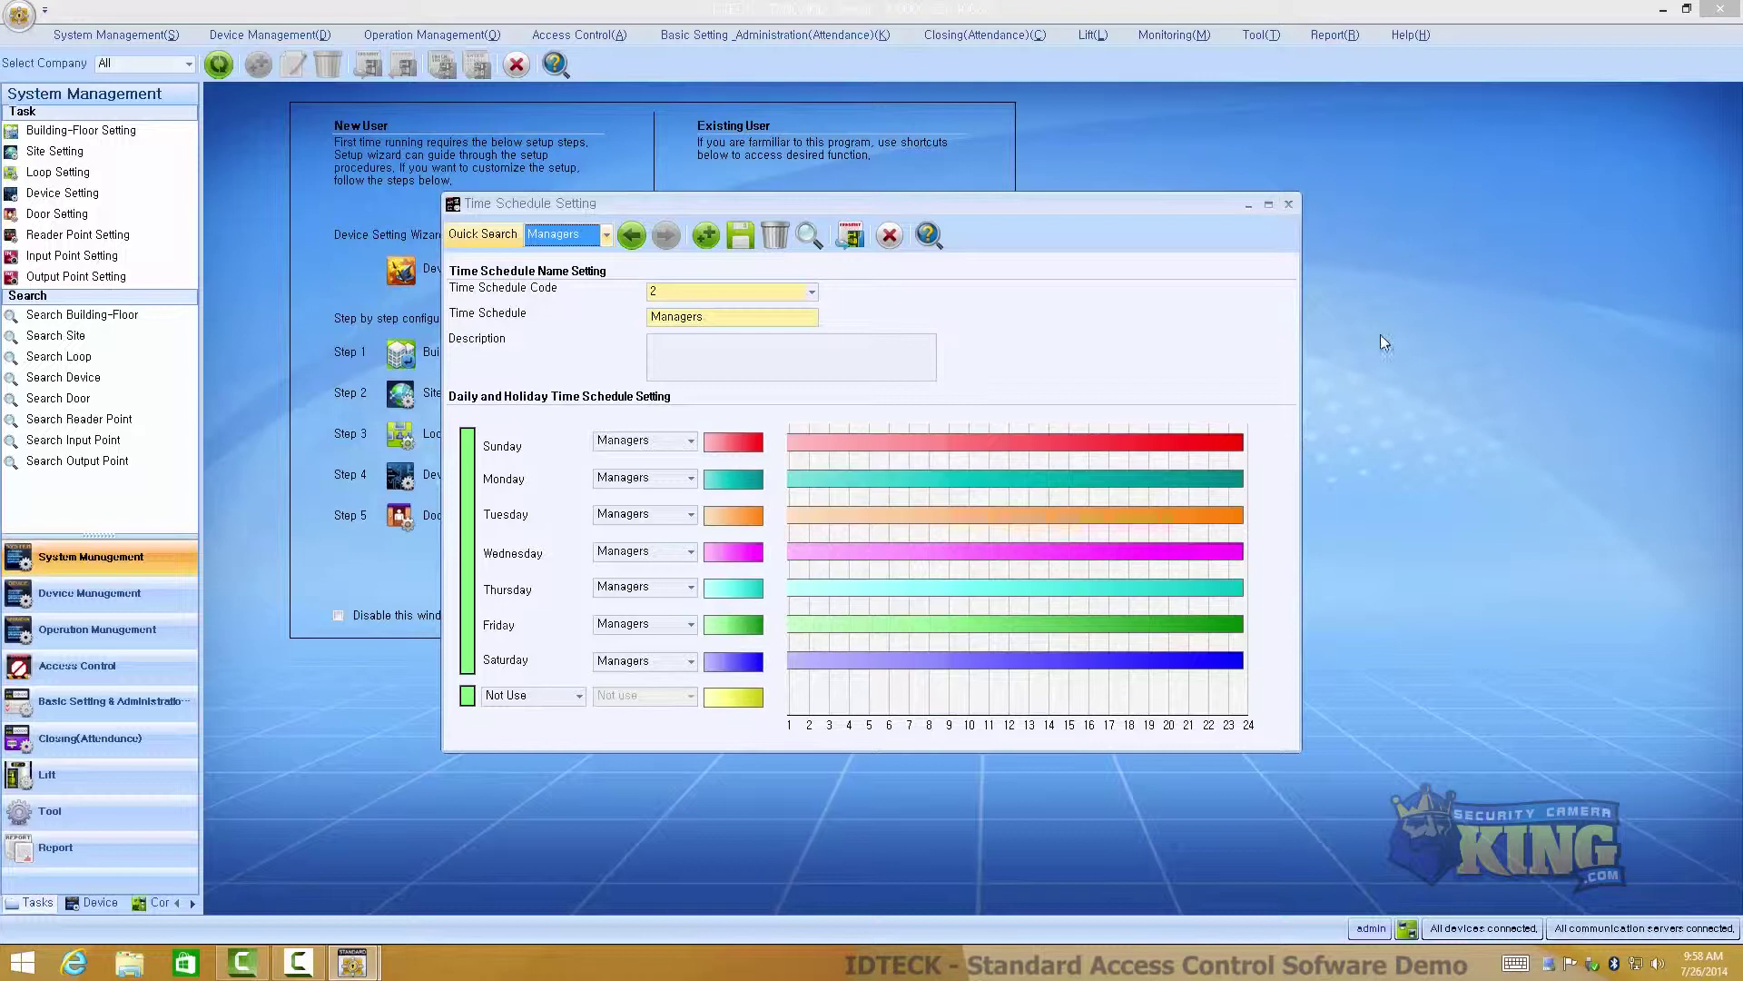
{"action": "left_click", "coordinate": [1288, 203]}
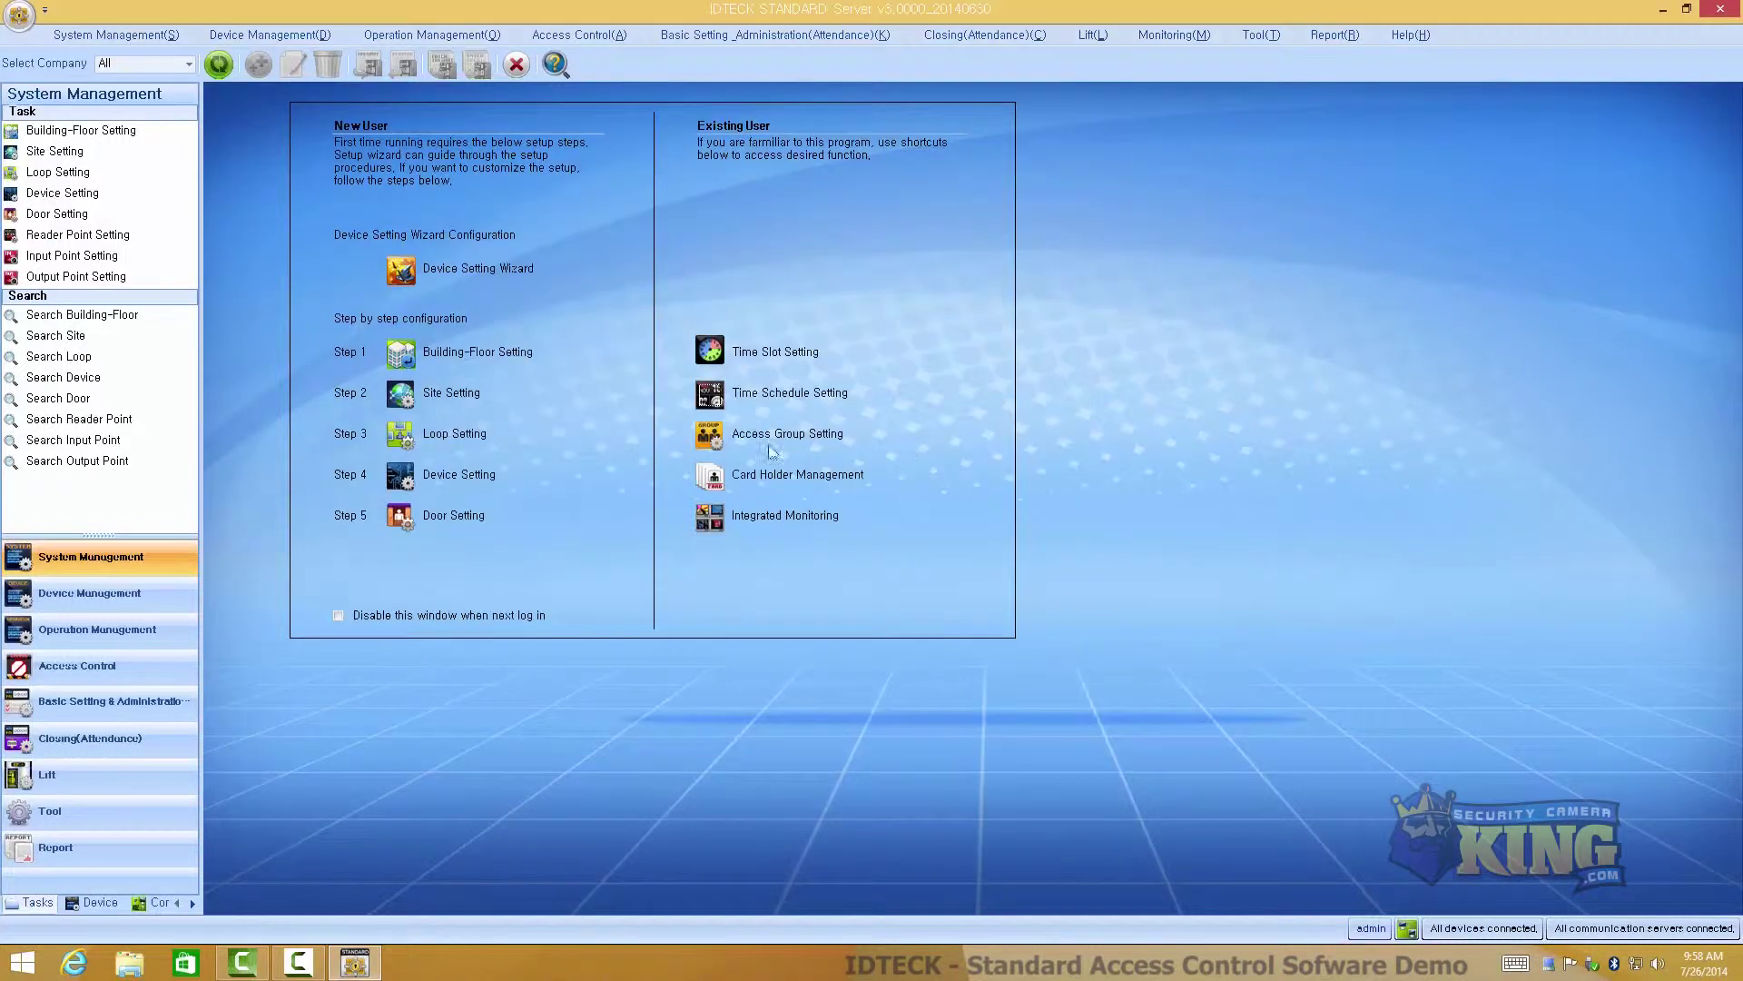
- Review the Main Door access group's door list and the list of existing access groups, then close the access group settings
{"action": "left_click", "coordinate": [710, 439]}
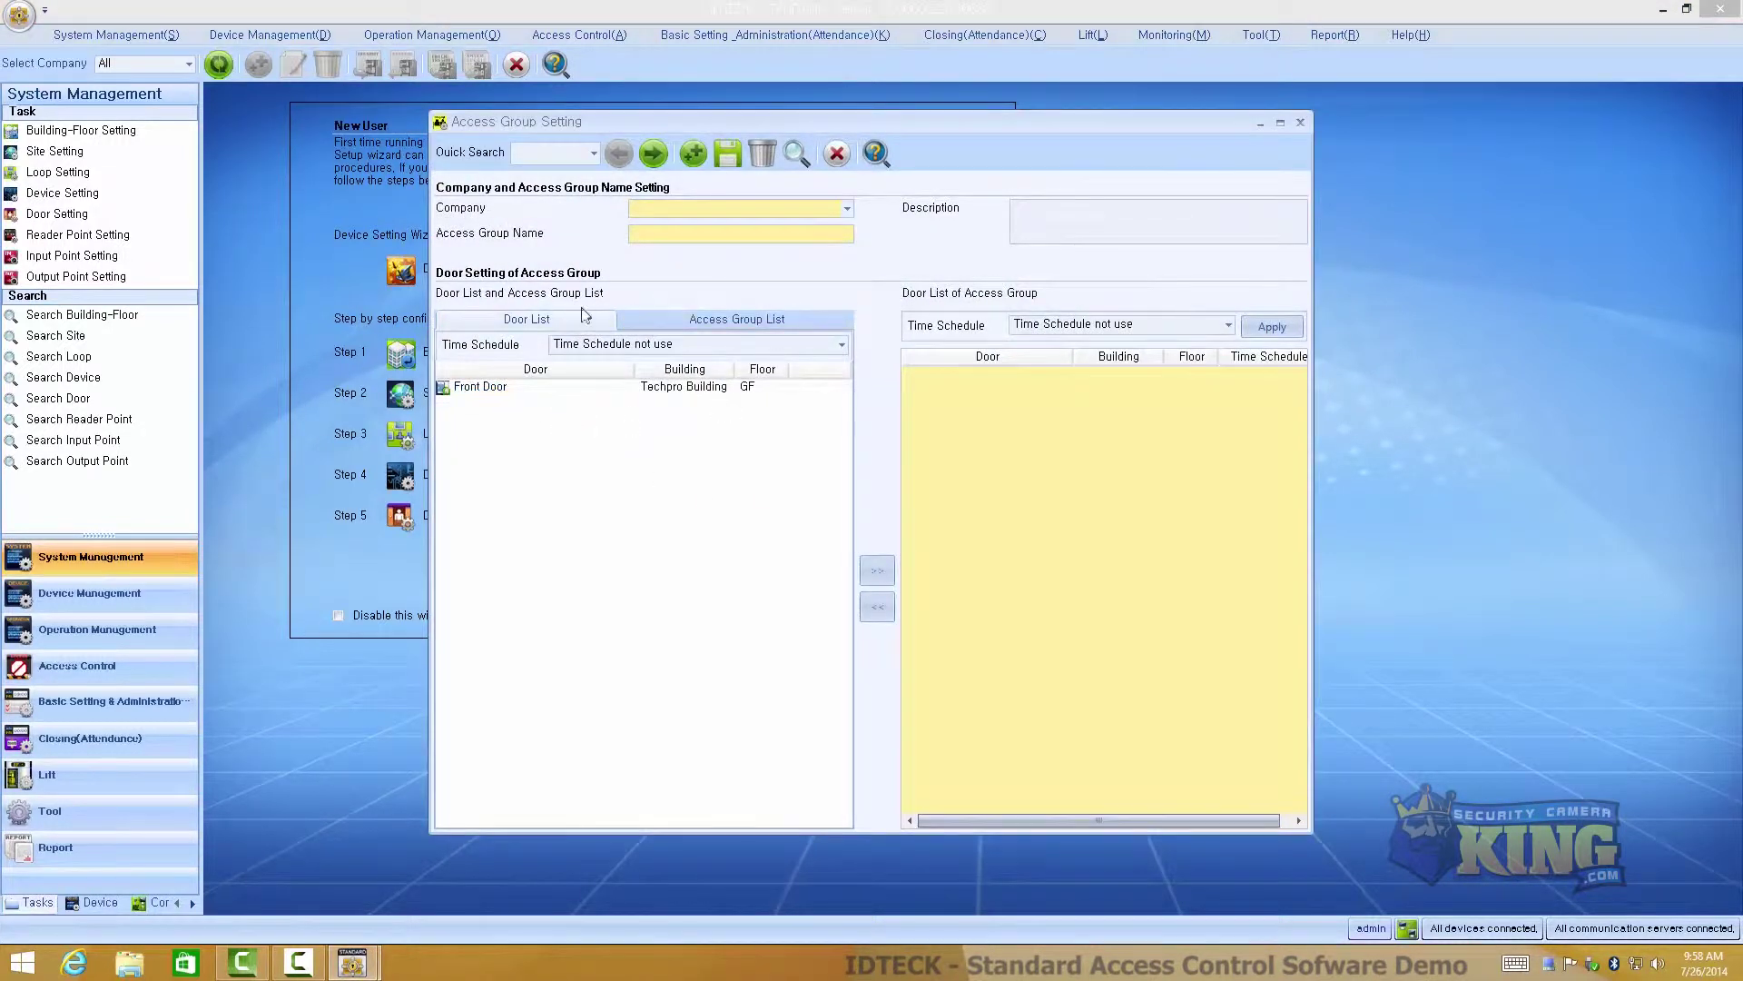
{"action": "left_click", "coordinate": [653, 153]}
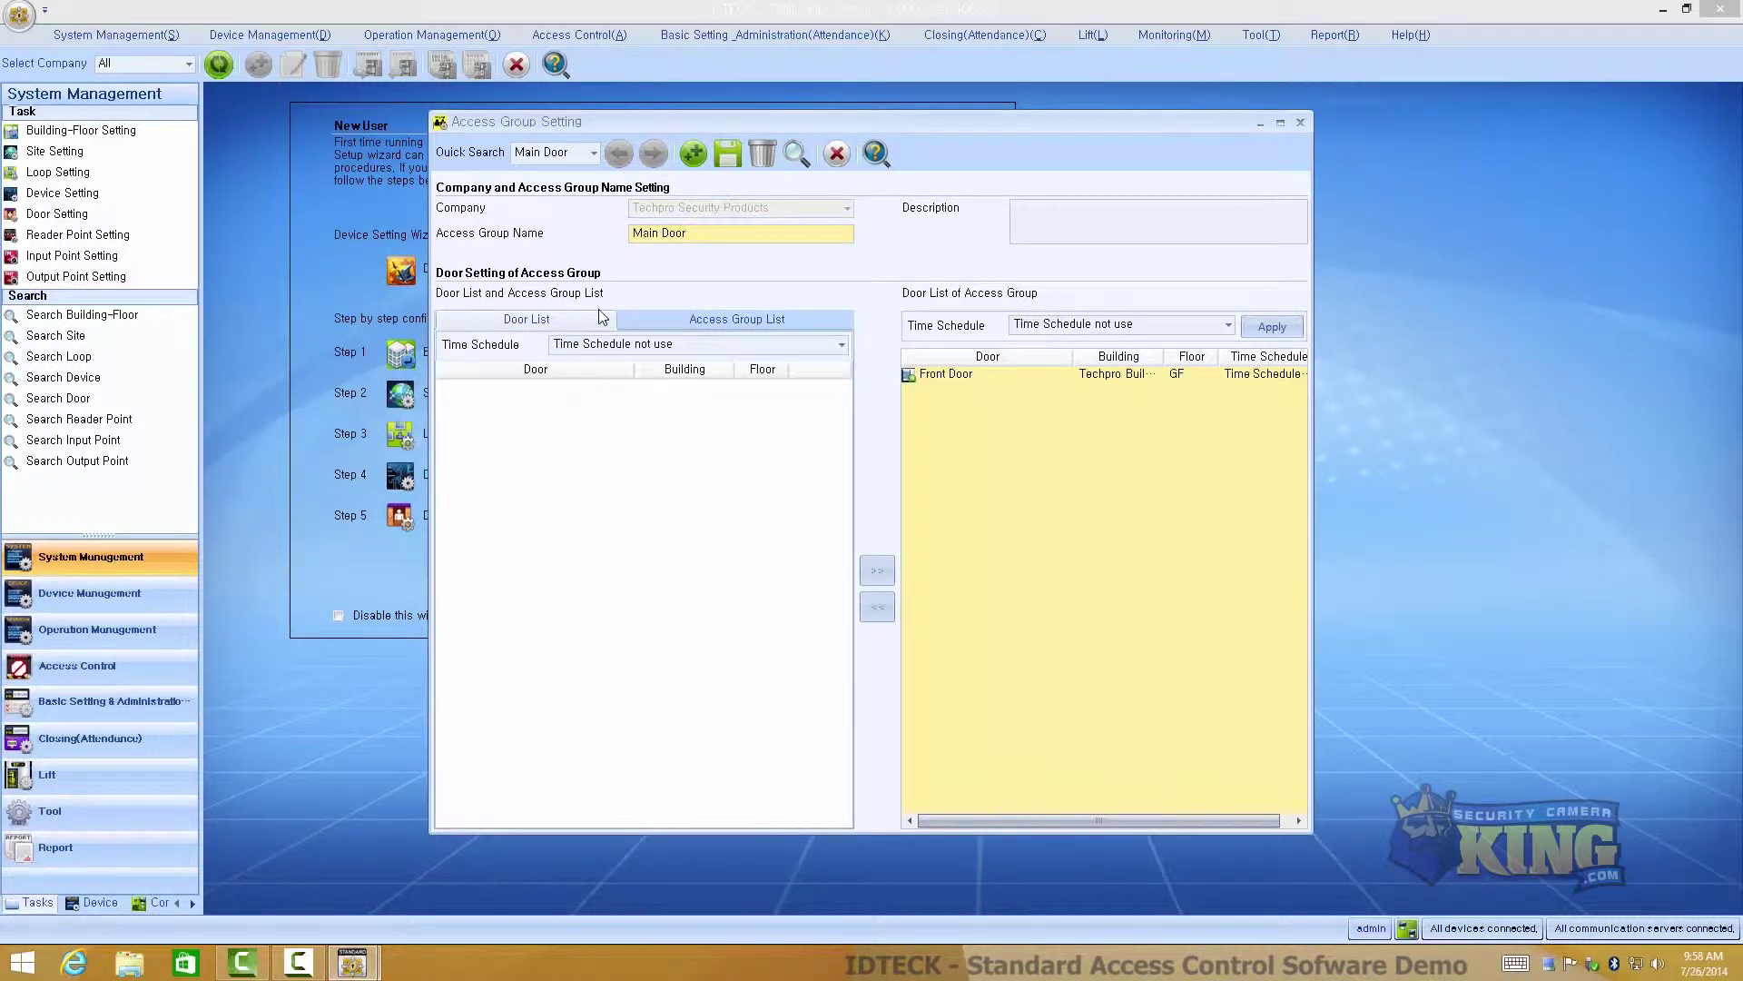
{"action": "left_click", "coordinate": [940, 376]}
{"action": "left_click_drag", "start_coordinate": [947, 396], "coordinate": [626, 373]}
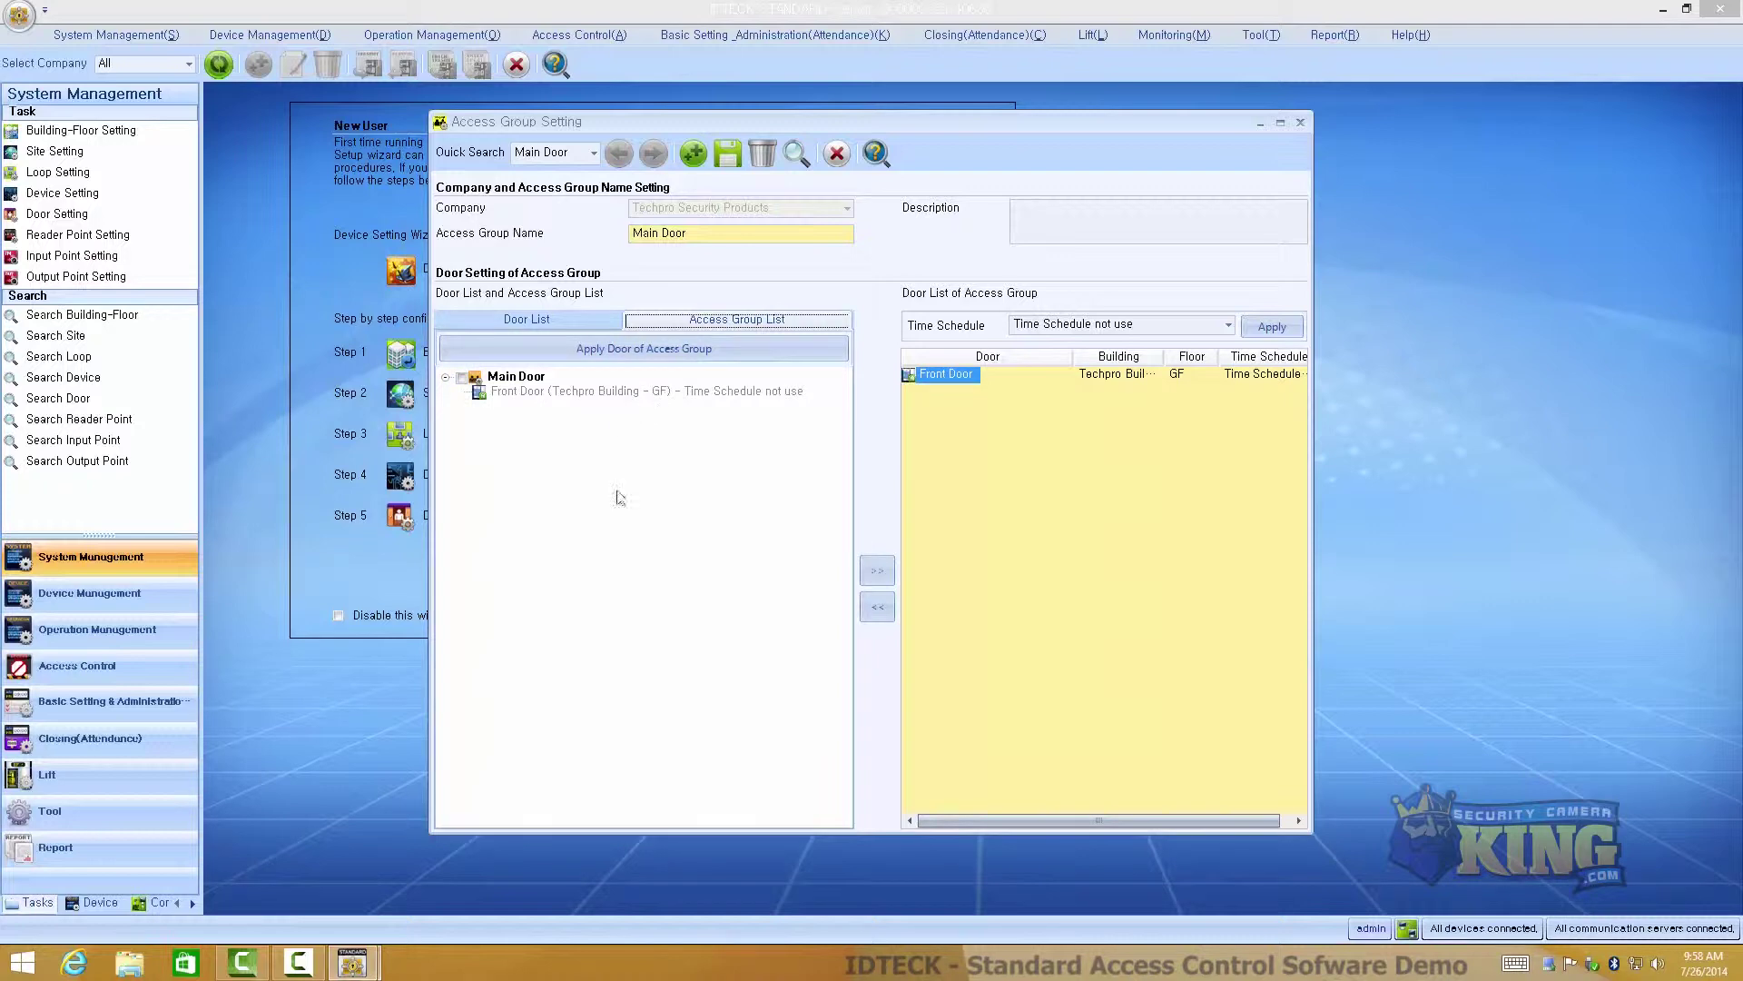
{"action": "left_click", "coordinate": [1301, 122]}
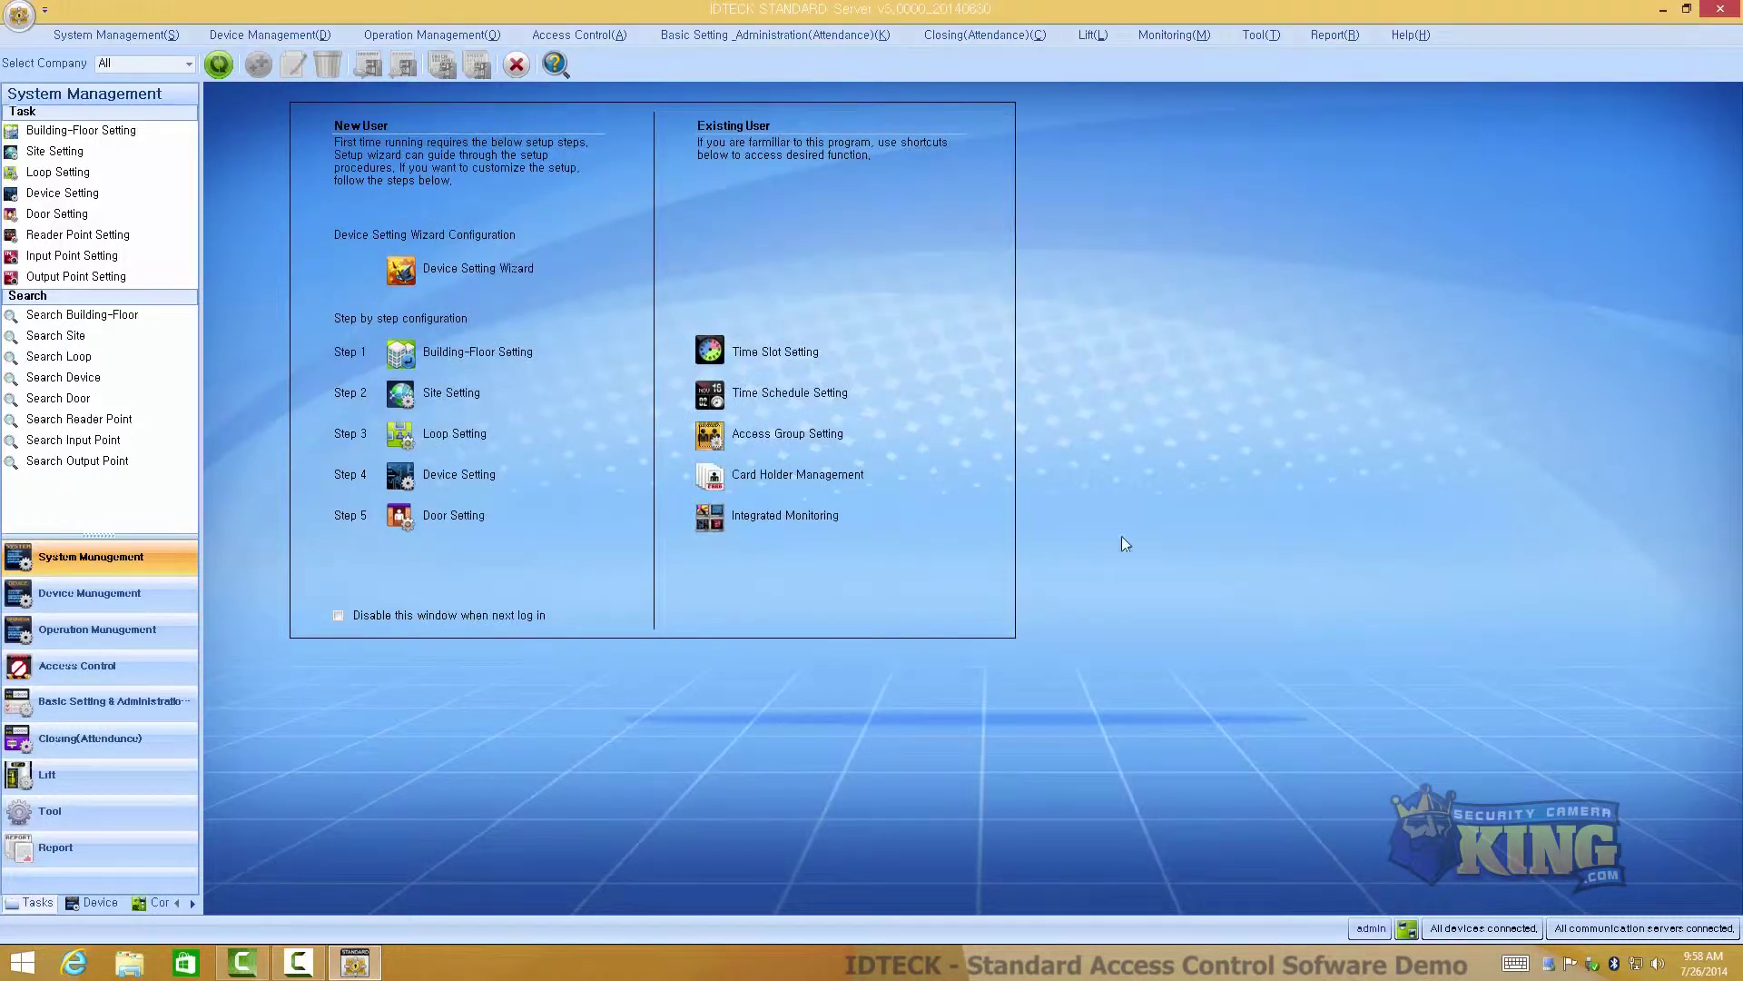
- Review the registered card holder's basic, access card, detail and biometrics information, then close the record
{"action": "left_click", "coordinate": [715, 480]}
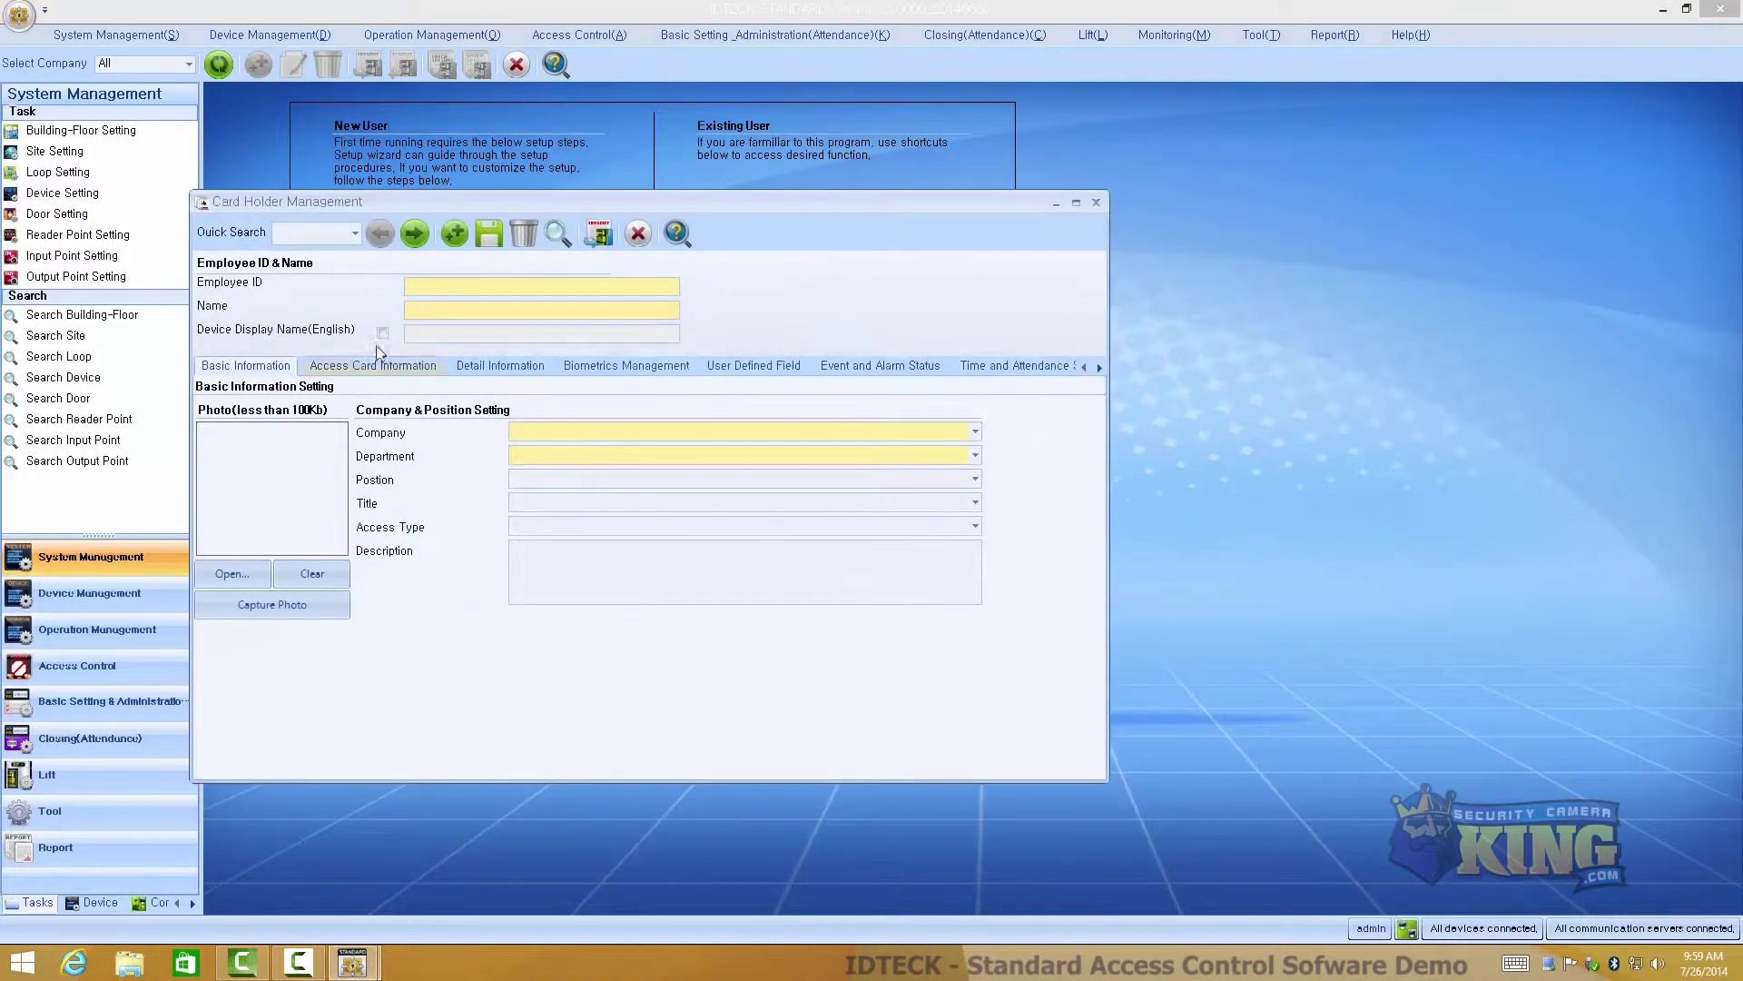
{"action": "left_click", "coordinate": [414, 234]}
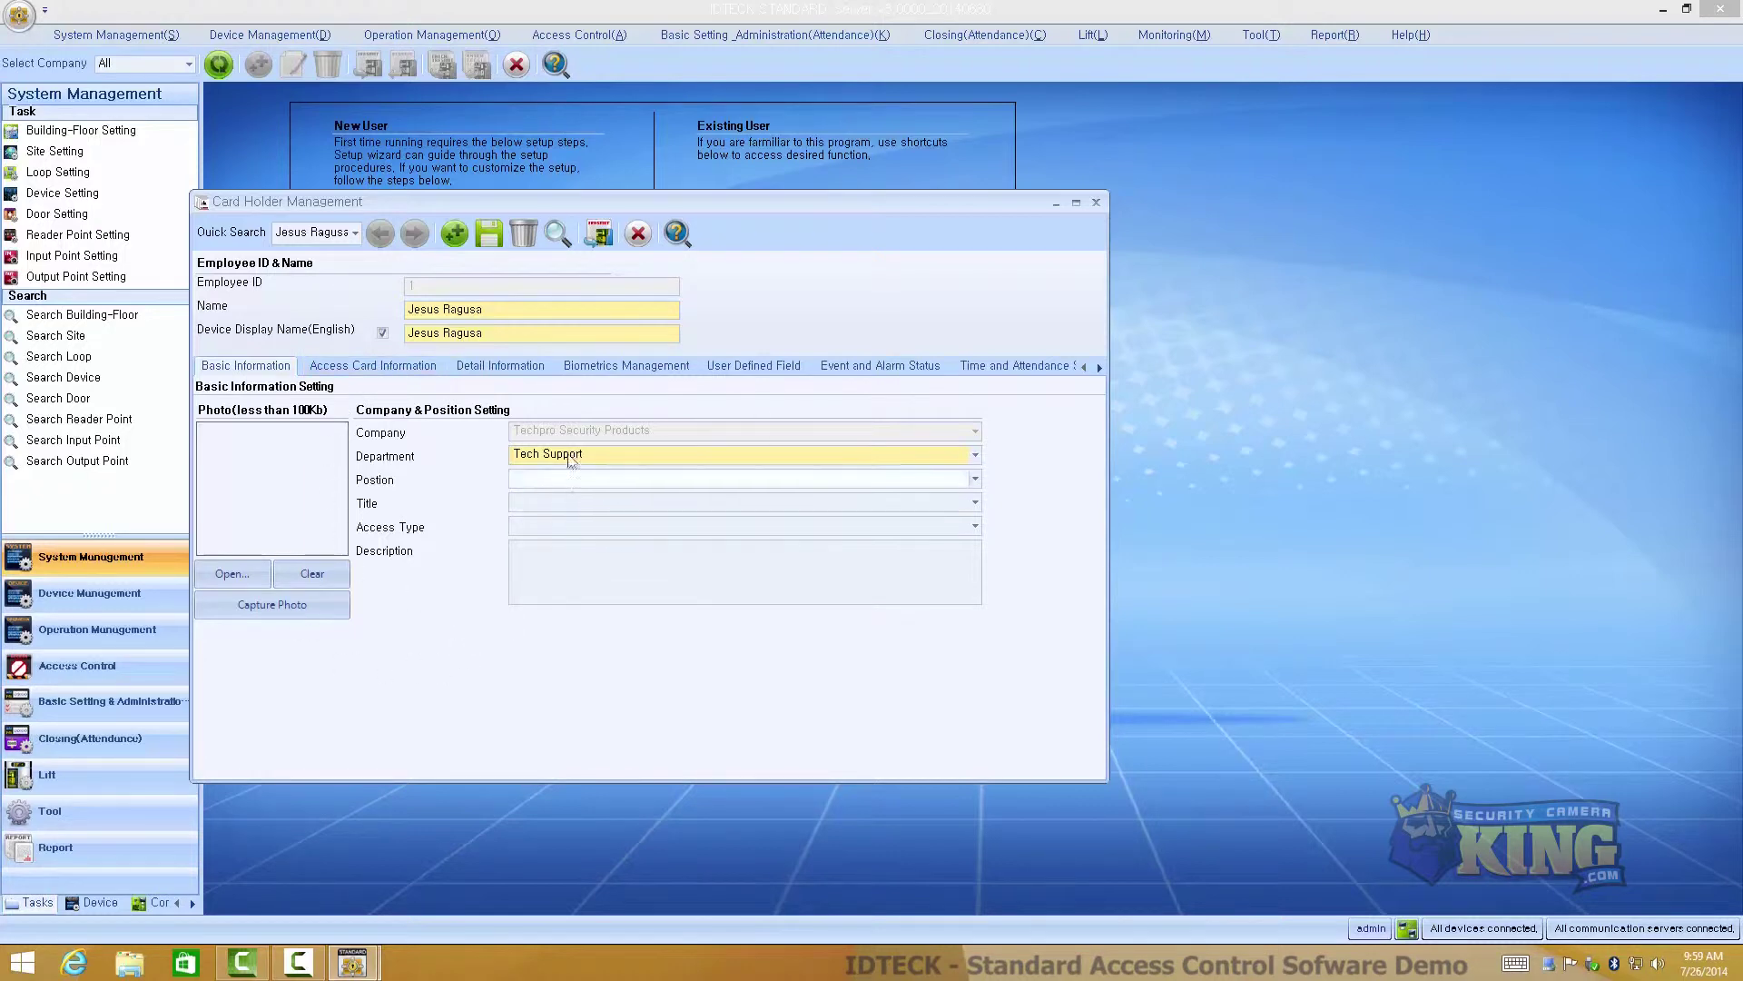
{"action": "left_click", "coordinate": [393, 369]}
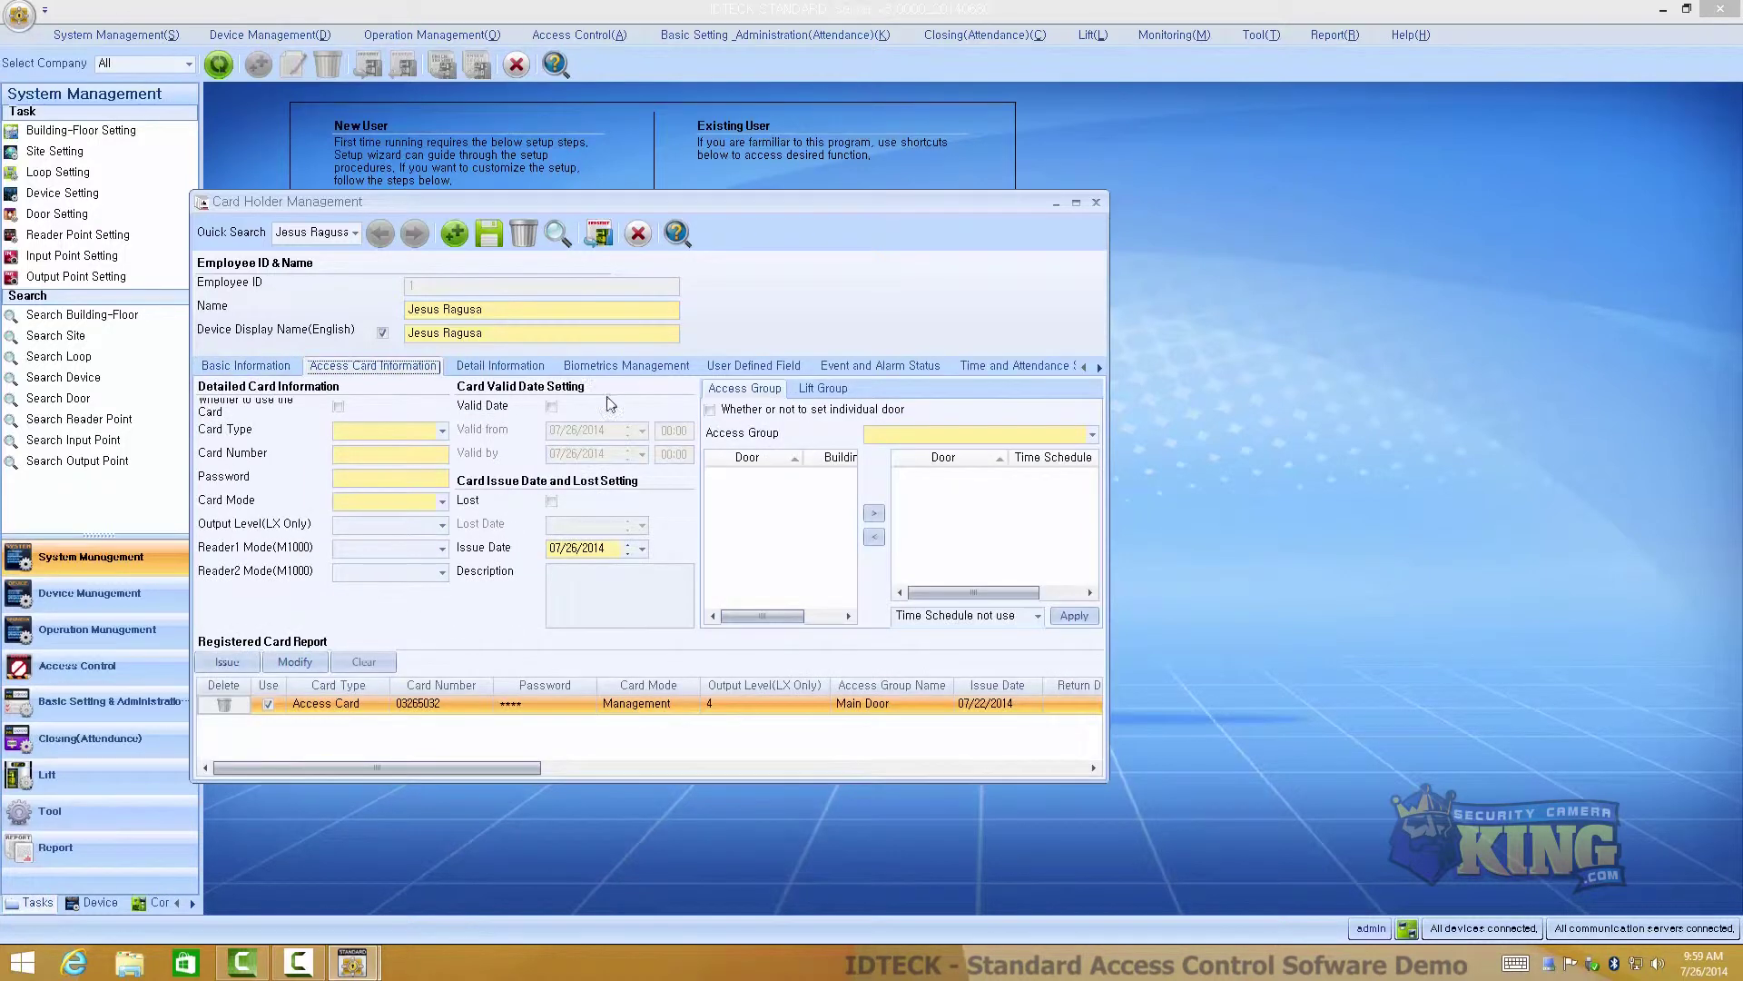
{"action": "left_click", "coordinate": [488, 368]}
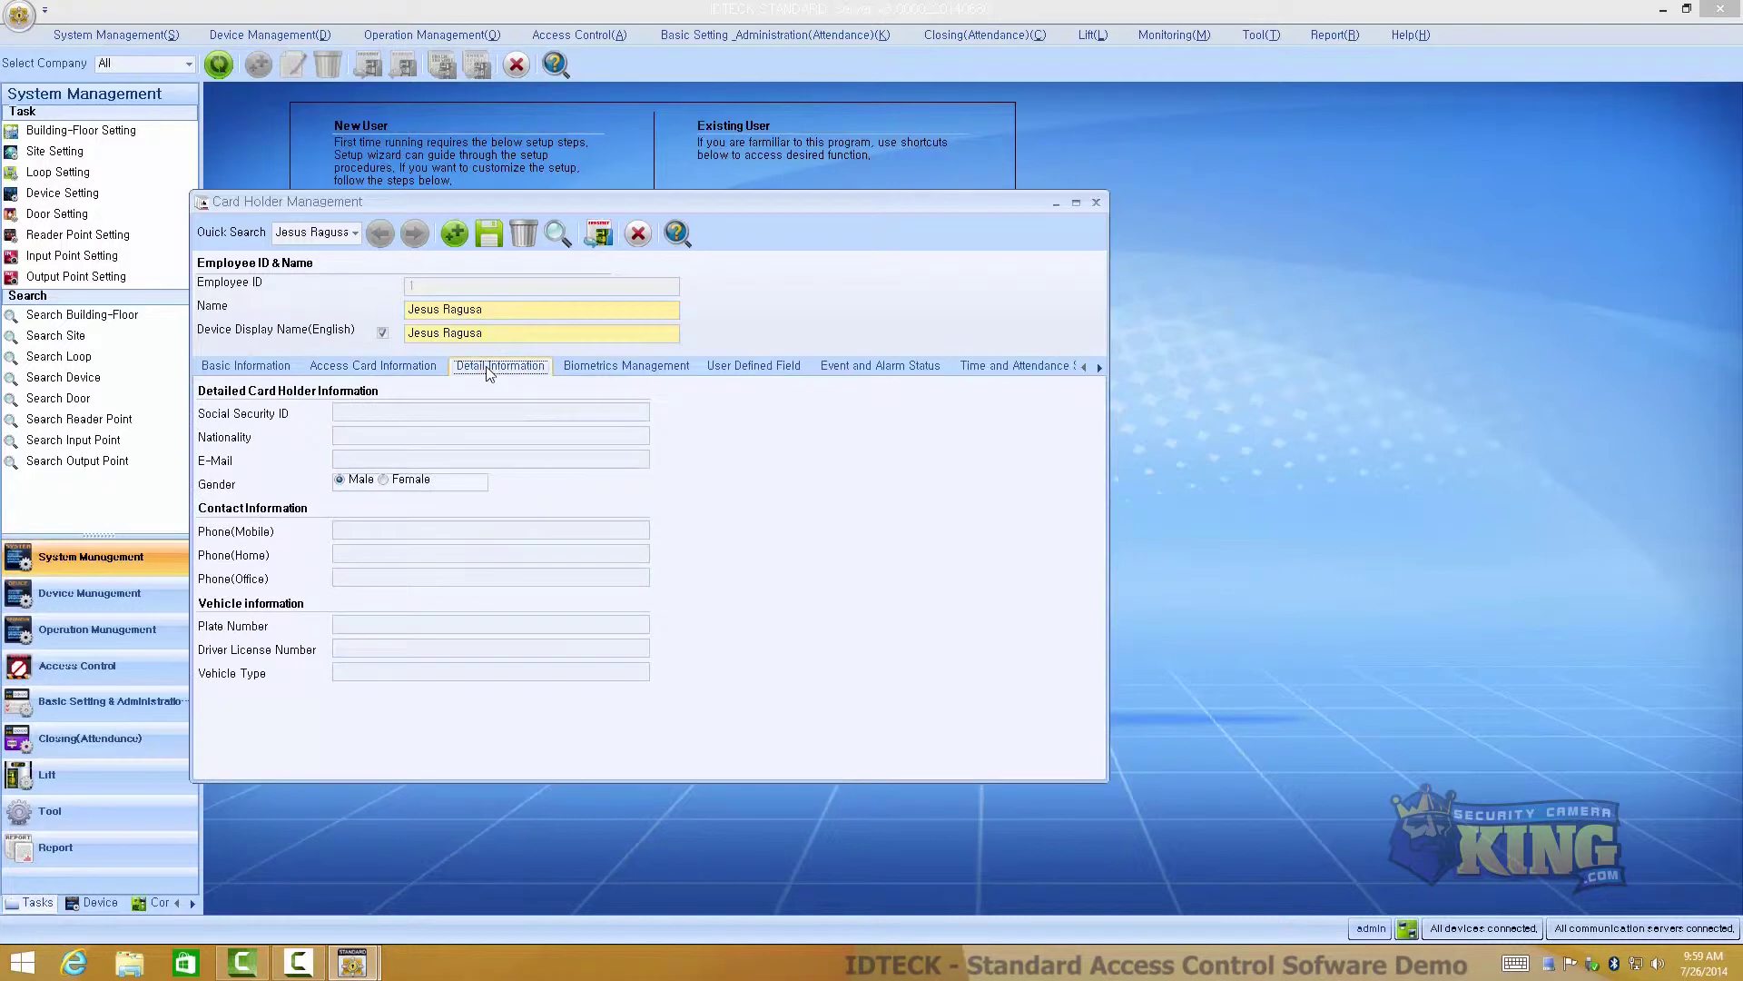
{"action": "left_click", "coordinate": [626, 365]}
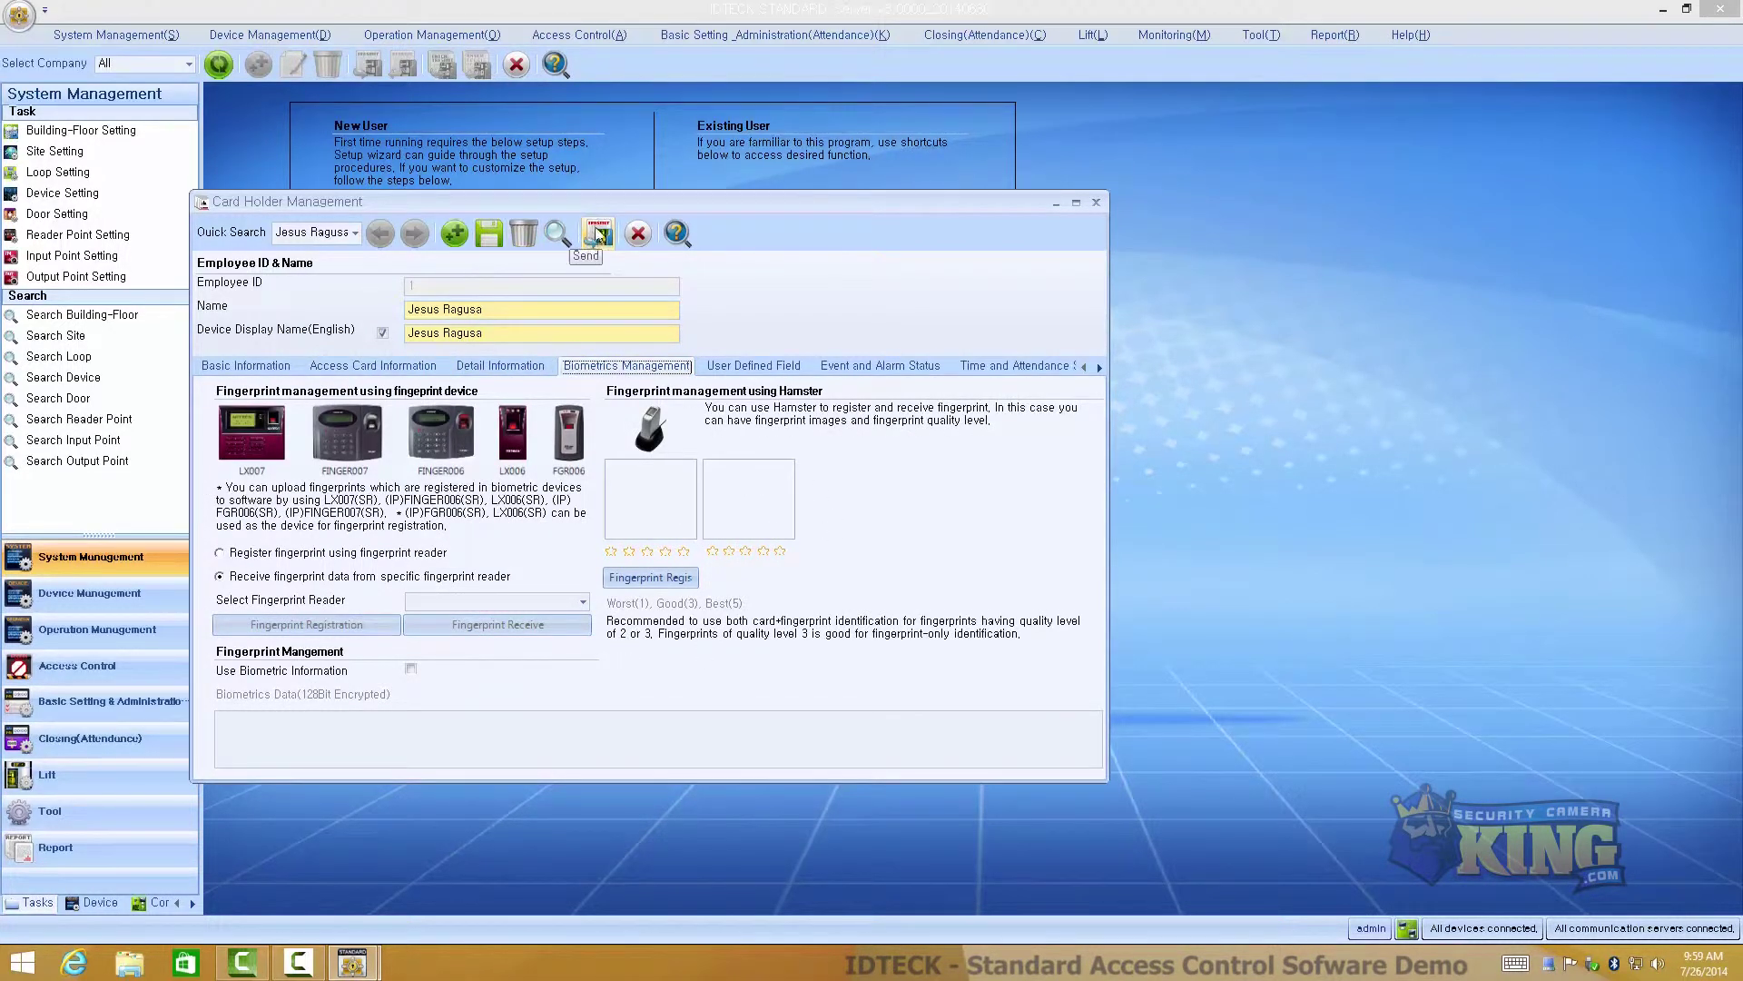
{"action": "left_click", "coordinate": [1096, 201]}
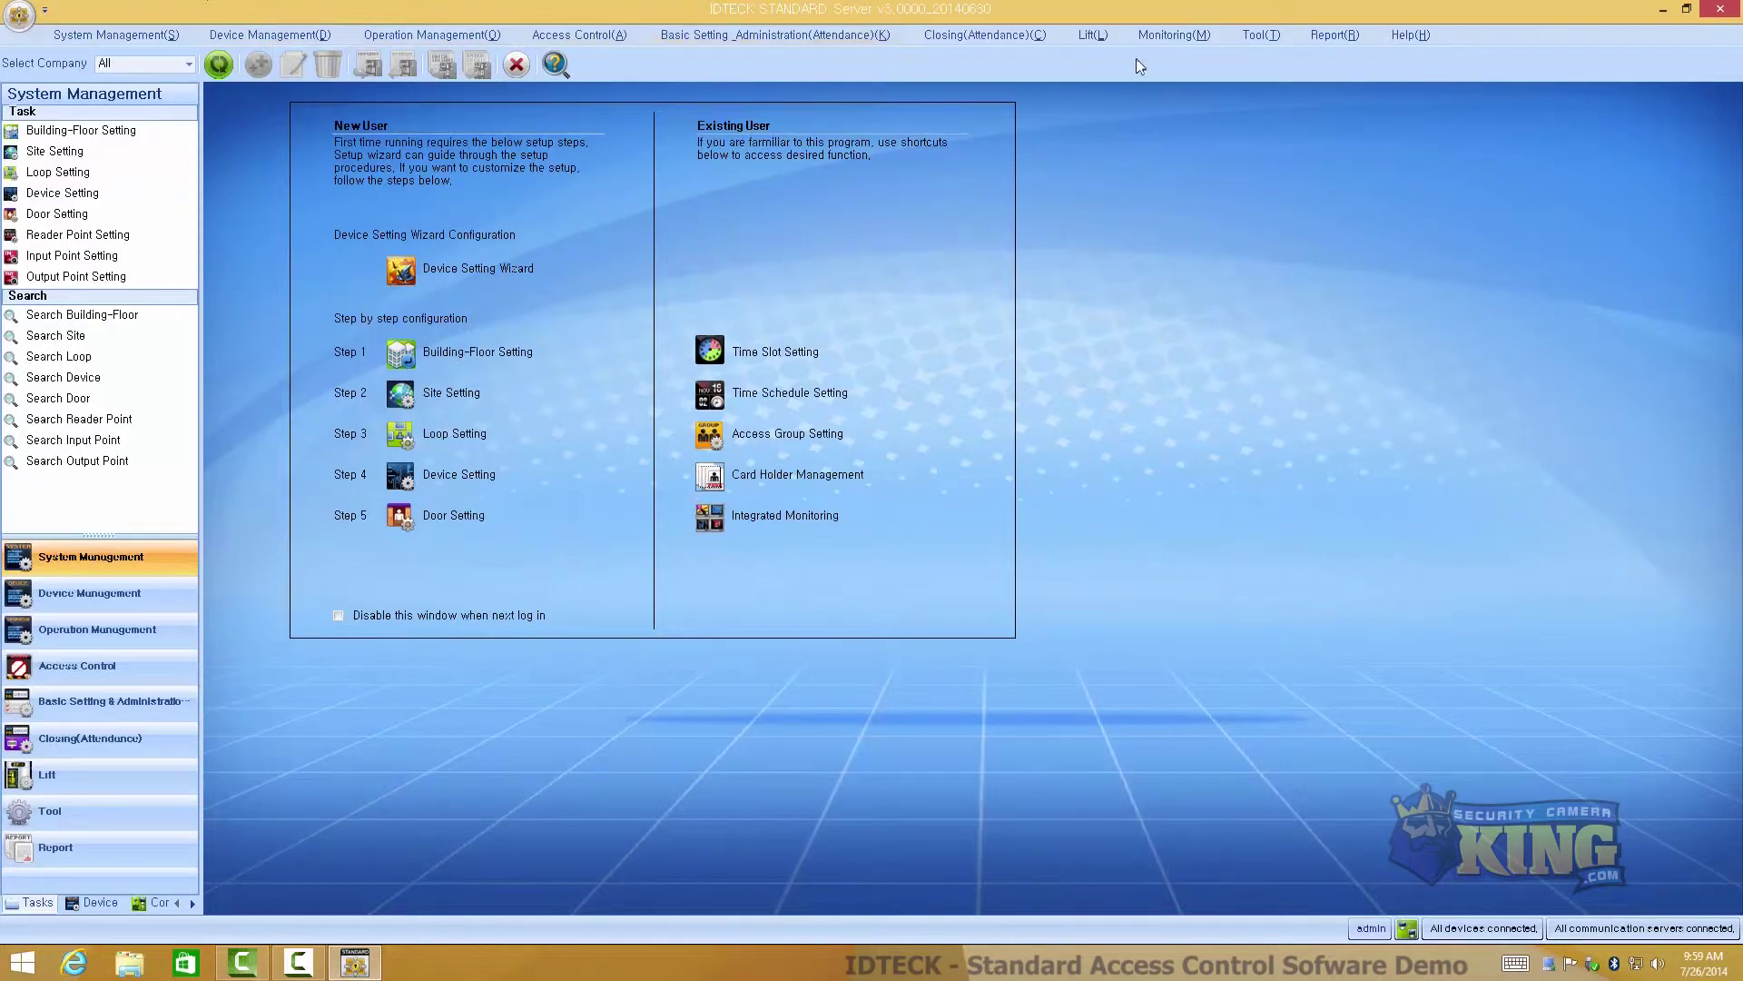
- View the available report types, then open the IDTECK technical support website in the browser
{"action": "left_click", "coordinate": [1348, 38]}
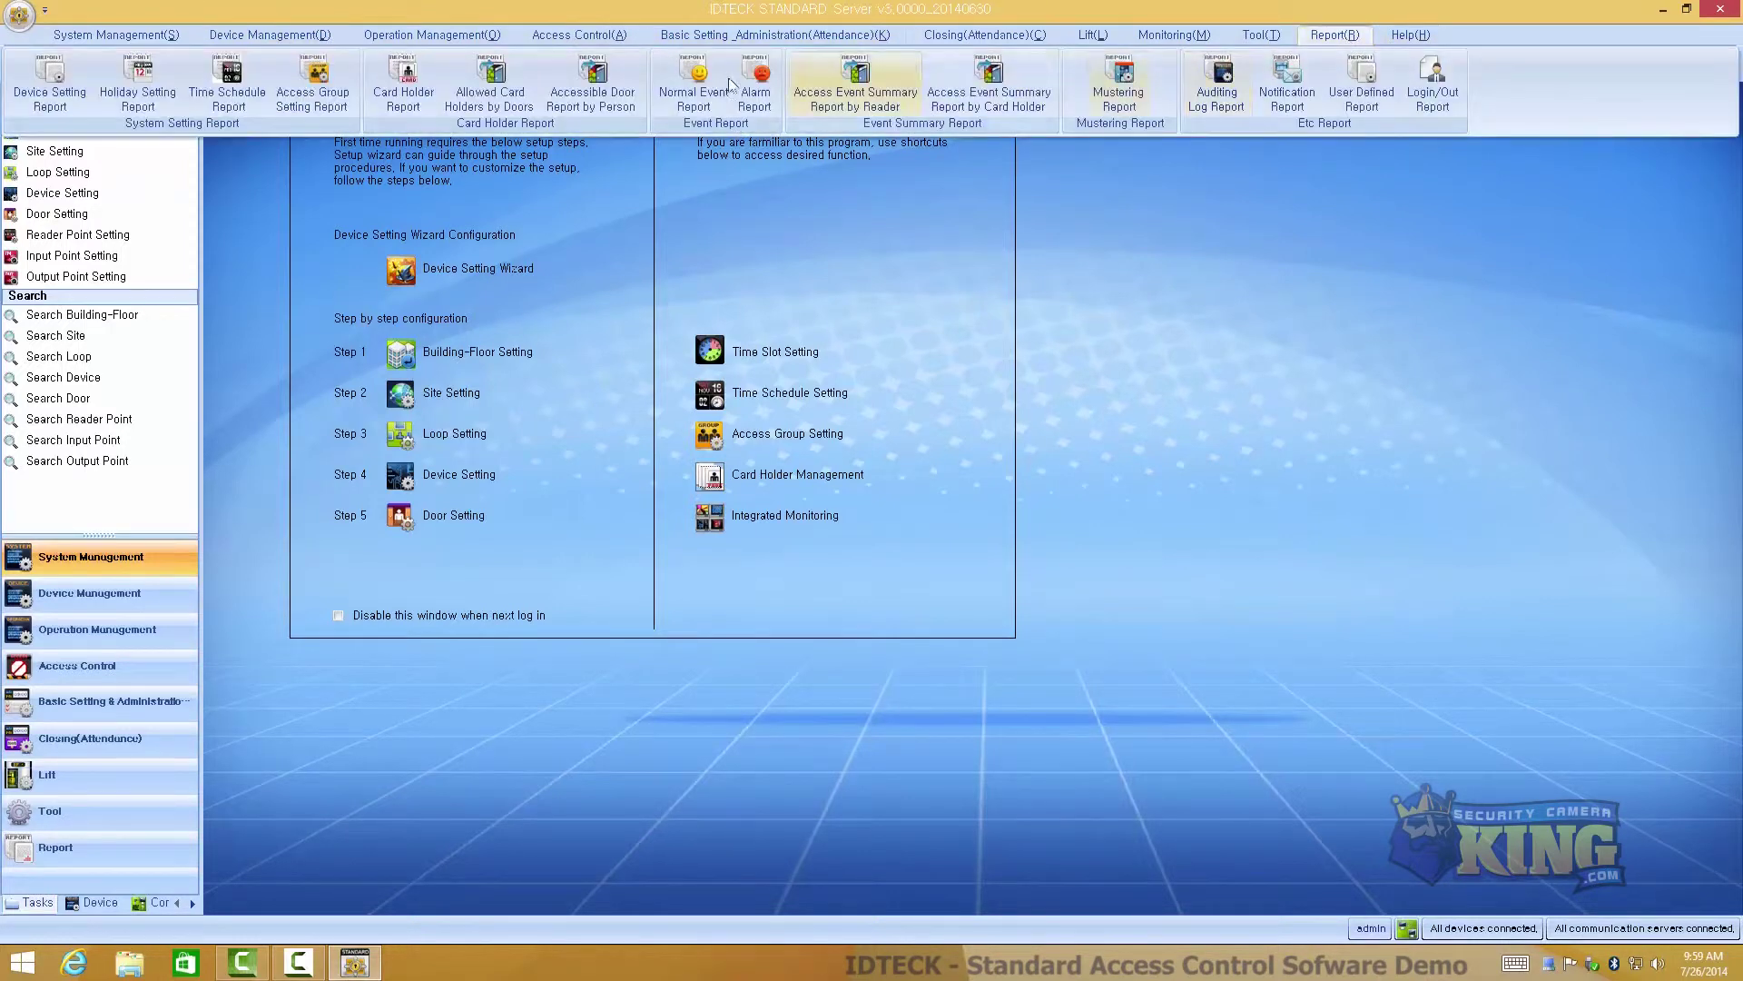
{"action": "left_click", "coordinate": [1289, 345]}
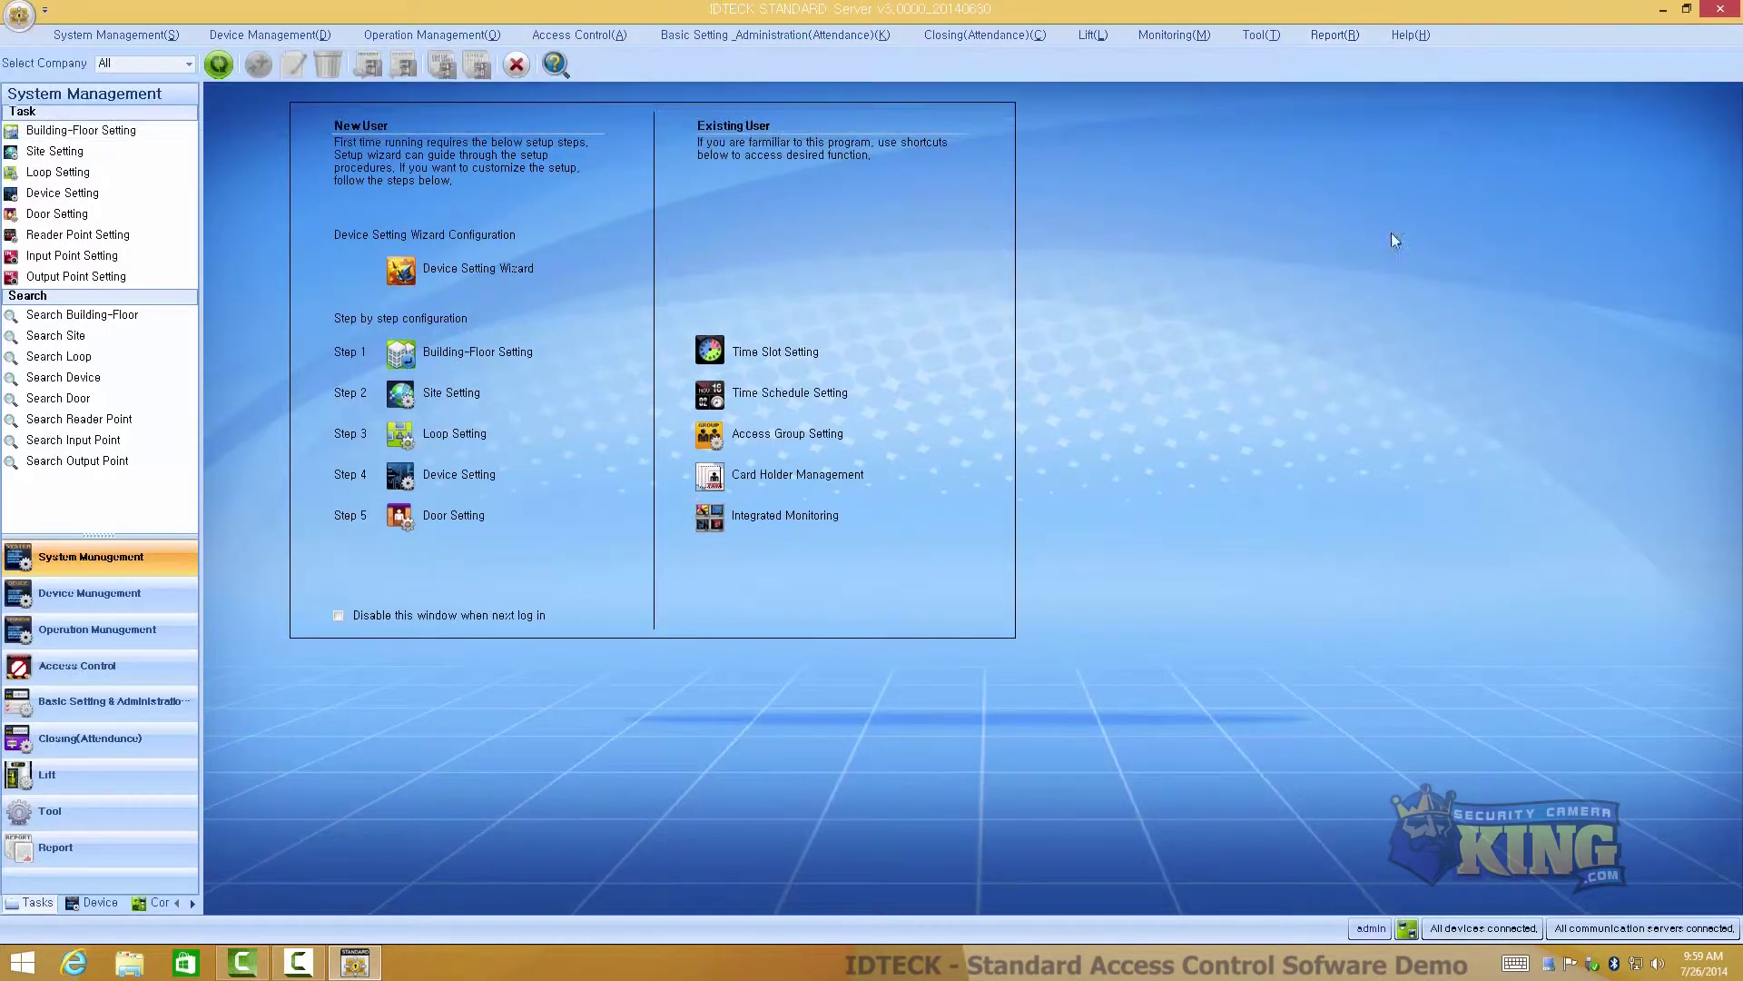
{"action": "left_click", "coordinate": [1410, 36]}
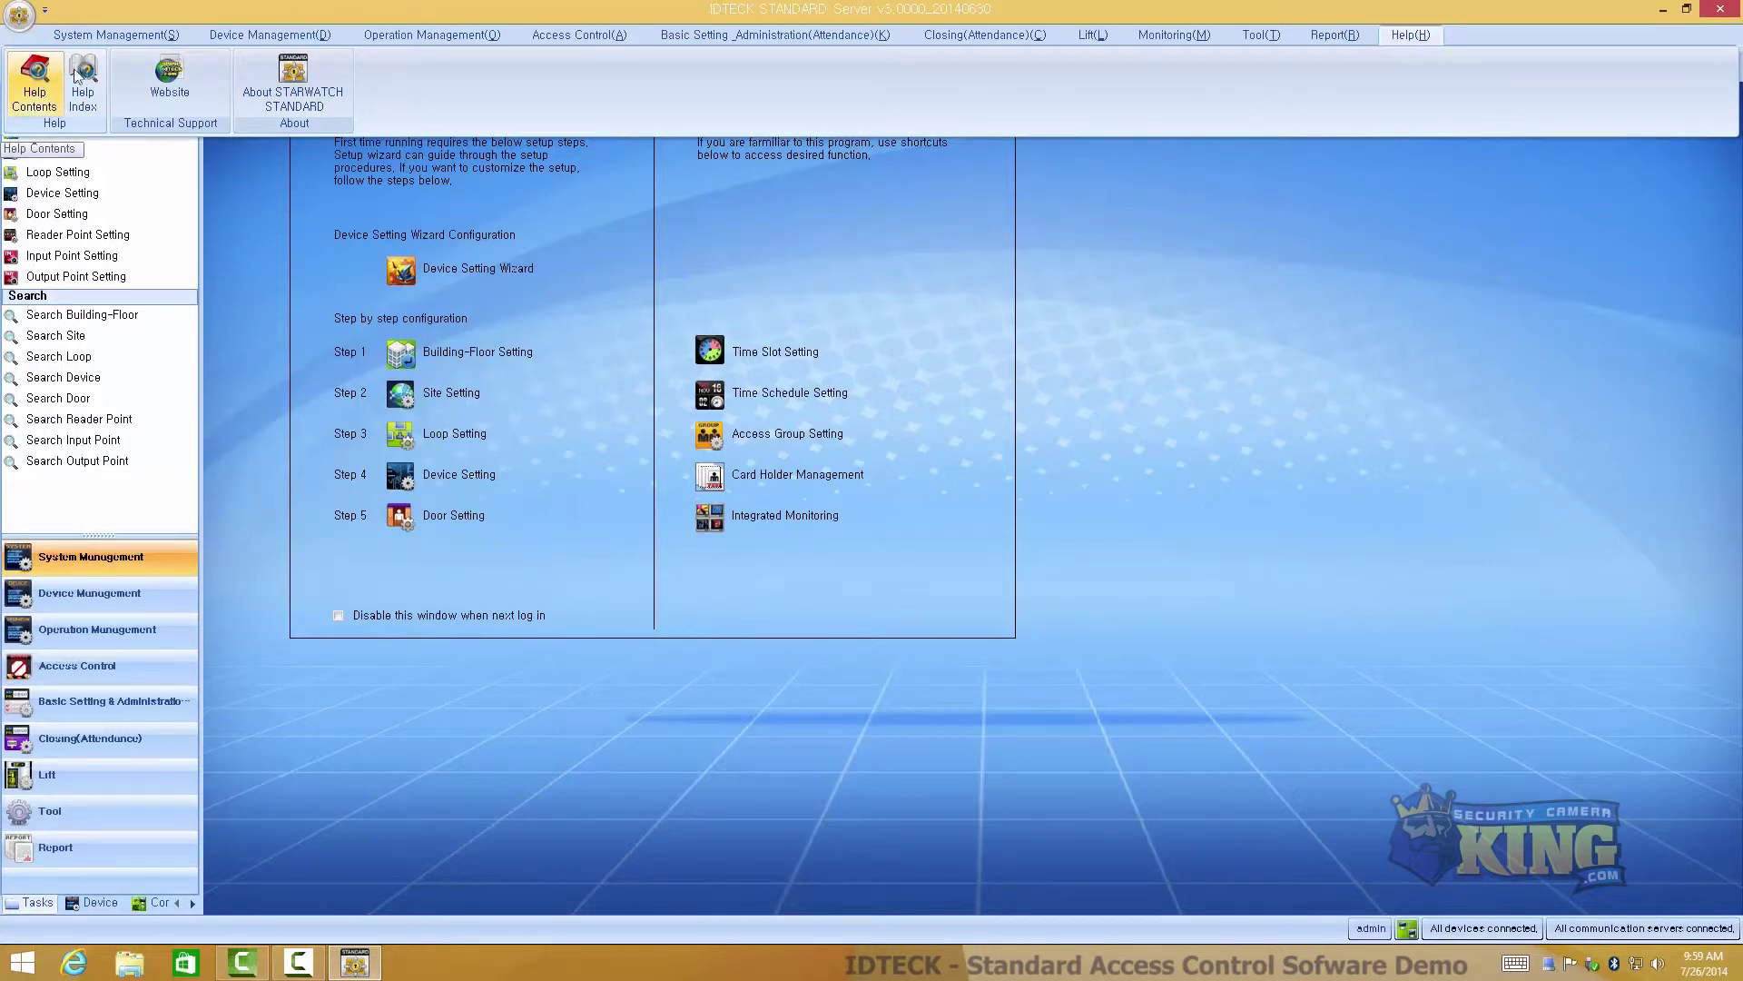
{"action": "left_click", "coordinate": [169, 80]}
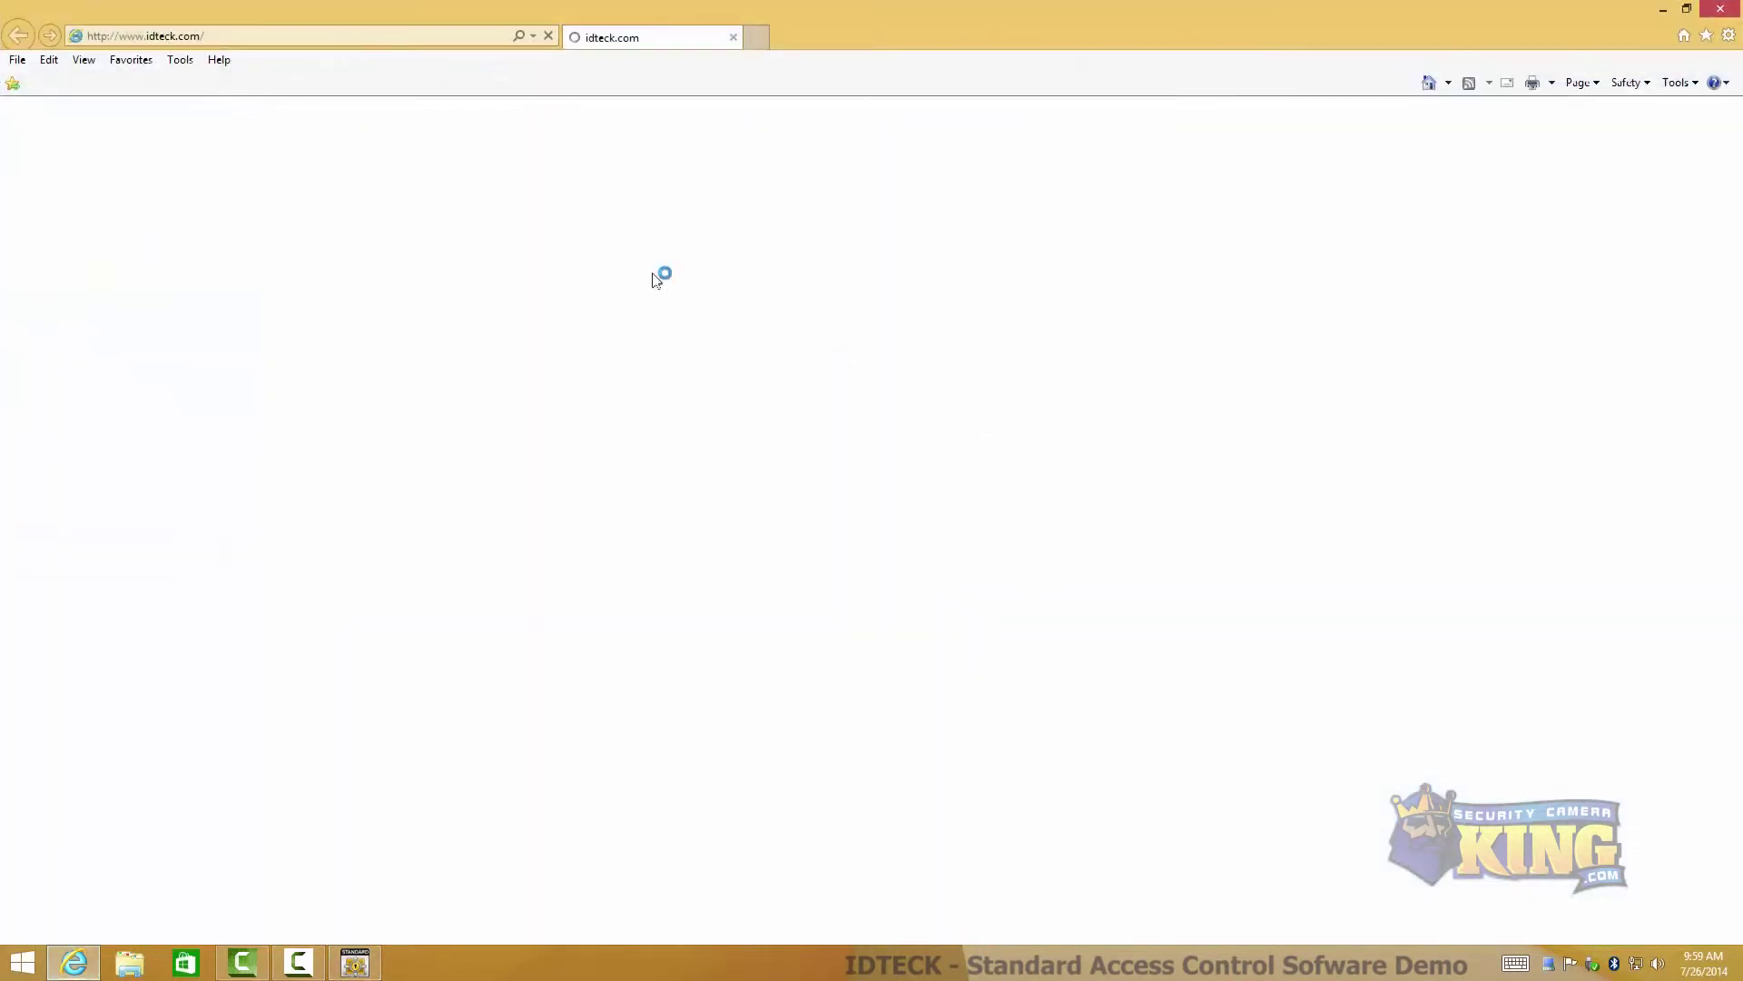